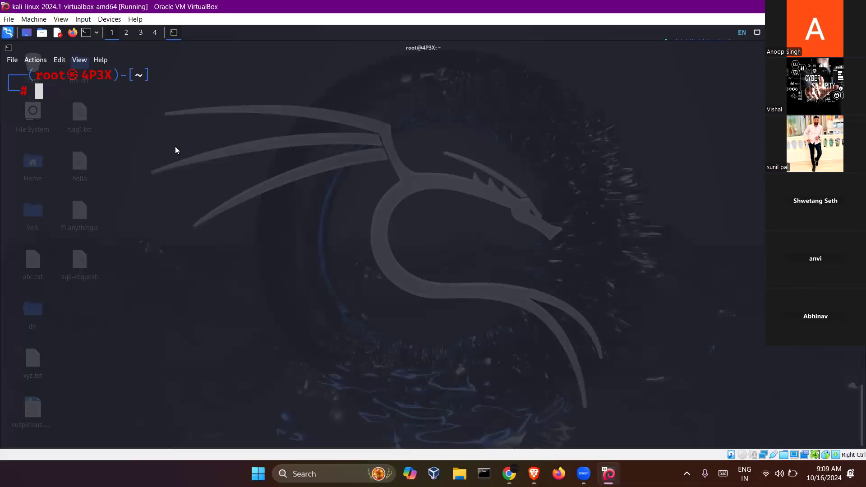
- Launch Wireshark in the background from the root prompt with 'wireshark &'
{"action": "type", "text": "wir"}
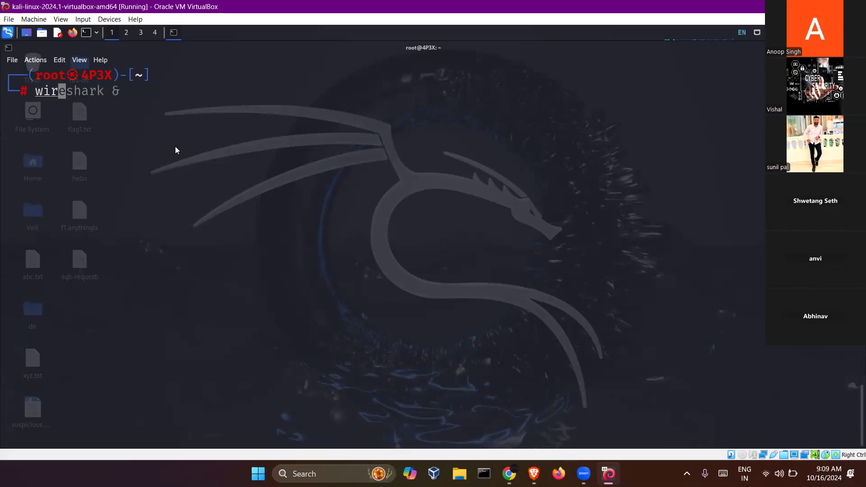
{"action": "type", "text": "eshark"}
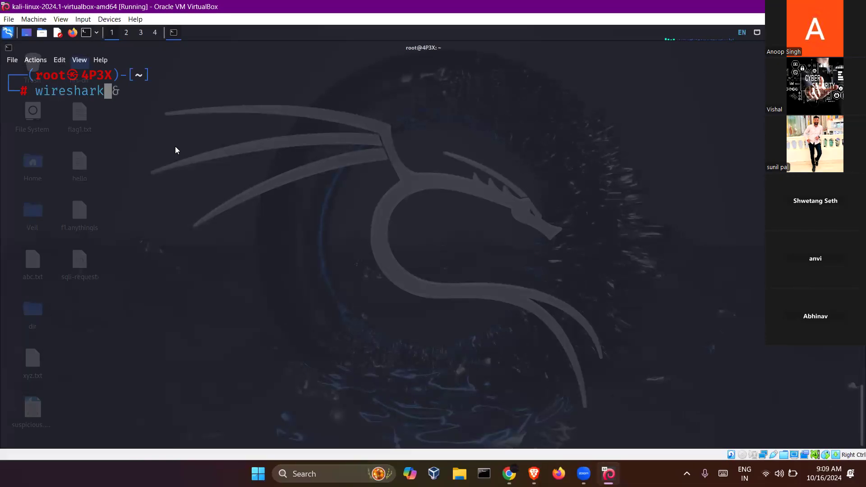
{"action": "key", "text": "Right"}
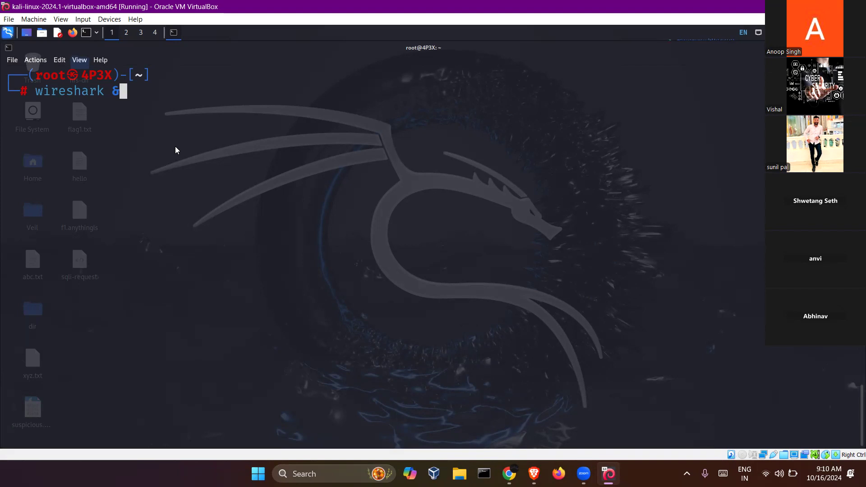
{"action": "key", "text": "Return"}
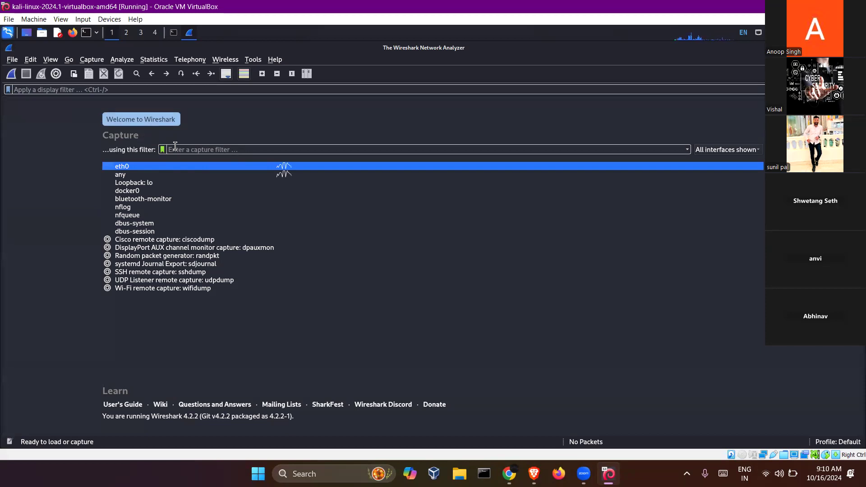
{"action": "left_click", "coordinate": [125, 174], "text": "ctrl"}
{"action": "left_click", "coordinate": [123, 169]}
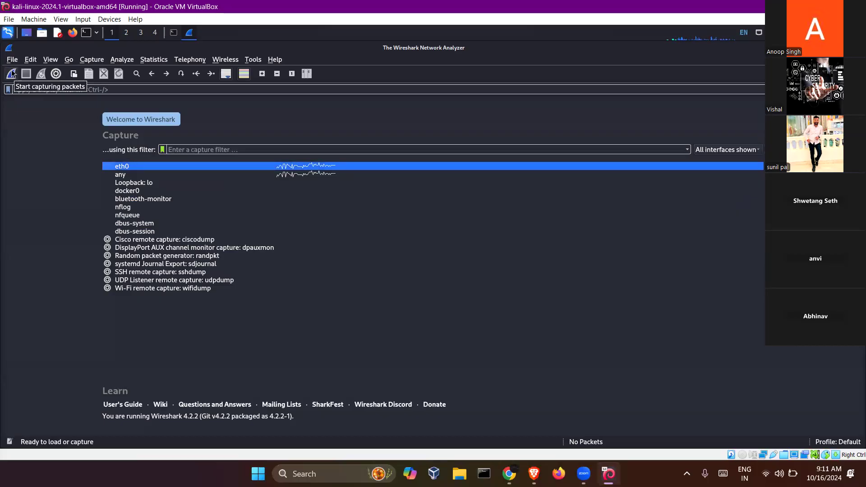
- Capture live eth0 traffic, stop at 8345 packets, and select one captured packet
{"action": "double_click", "coordinate": [130, 167]}
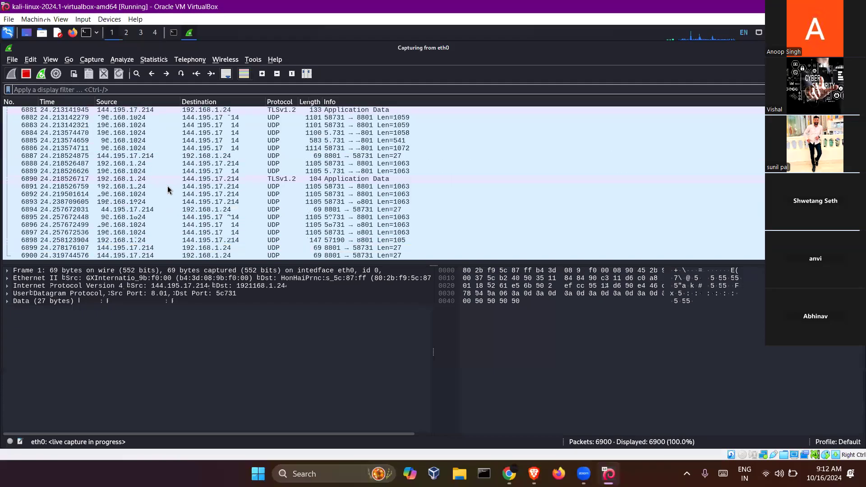
{"action": "left_click", "coordinate": [26, 76]}
{"action": "left_click", "coordinate": [156, 194]}
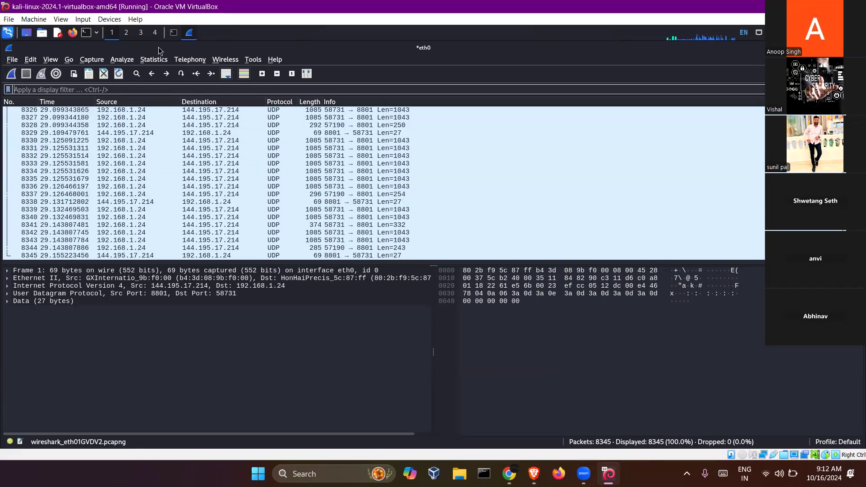
- Run ifconfig in the terminal, then rerun it from history to check eth0's address
{"action": "left_click", "coordinate": [174, 33]}
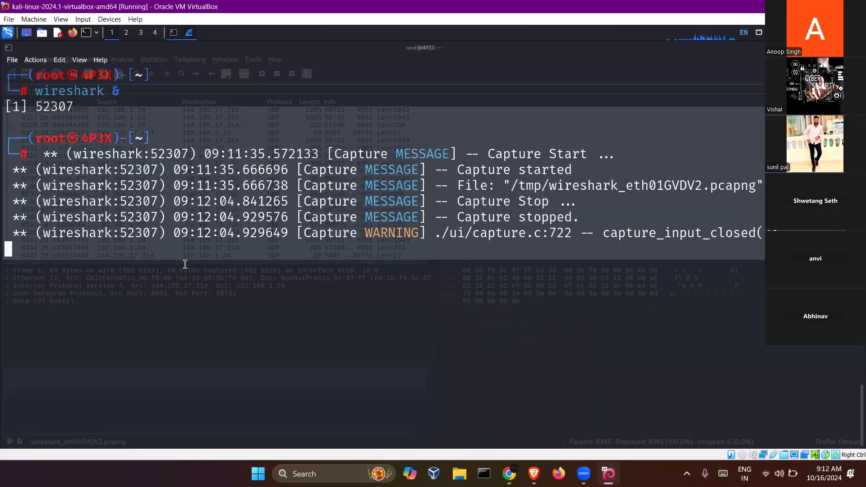
{"action": "key", "text": "Return"}
{"action": "type", "text": "ifconfig"}
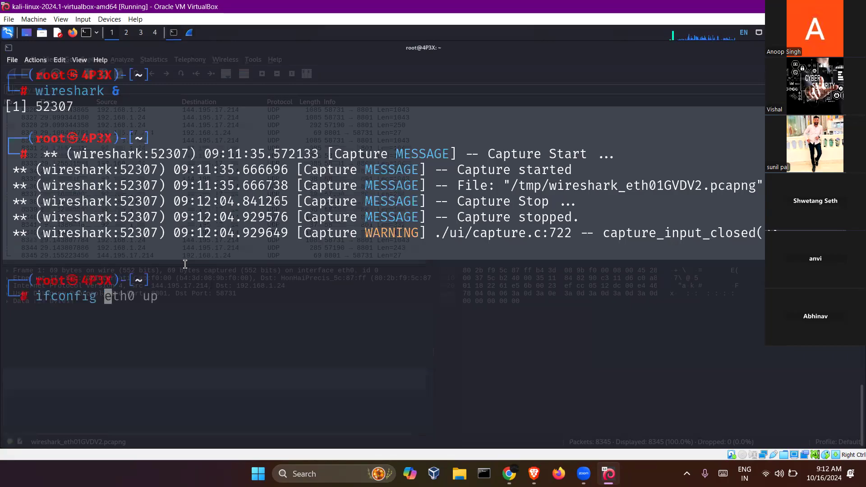
{"action": "key", "text": "Return"}
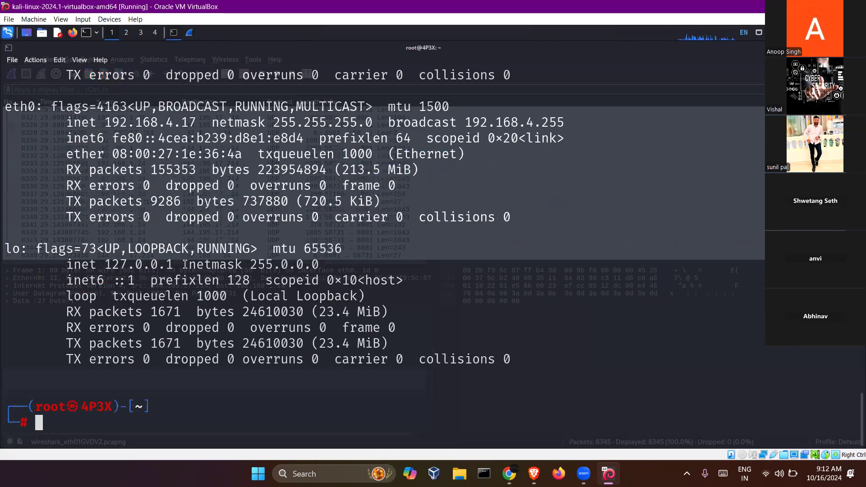
{"action": "key", "text": "Up"}
{"action": "key", "text": "Up"}
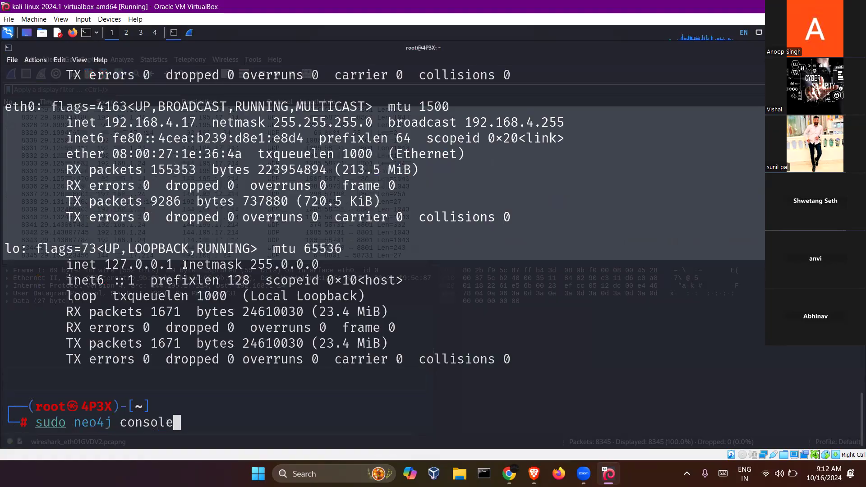
{"action": "key", "text": "Down"}
{"action": "key", "text": "Down"}
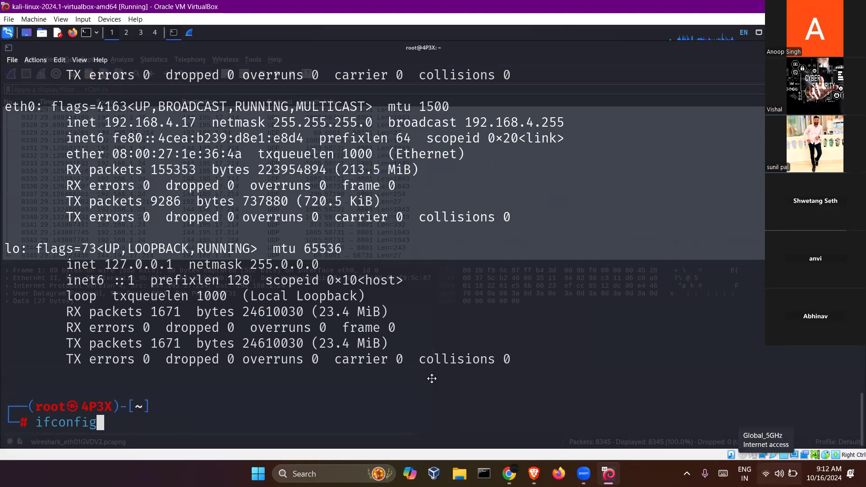
{"action": "key", "text": "Return"}
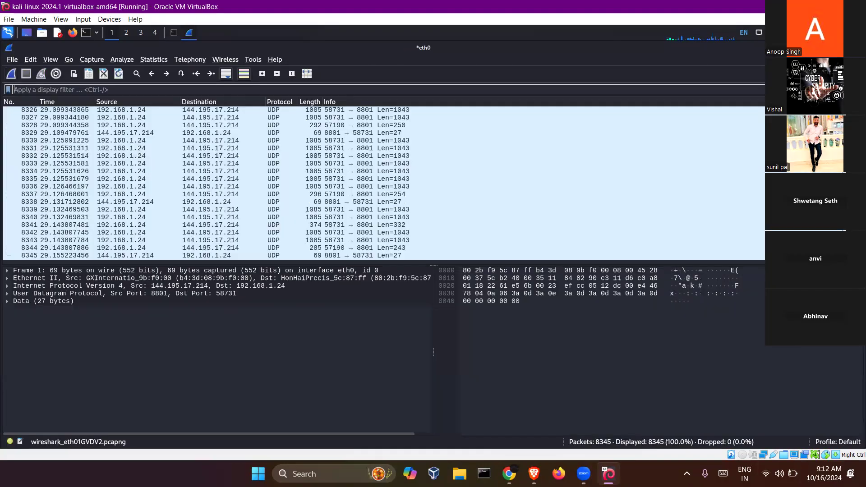
- Launch Firefox on the Kali homepage, then bring the Wireshark capture back to front
{"action": "left_click", "coordinate": [73, 34]}
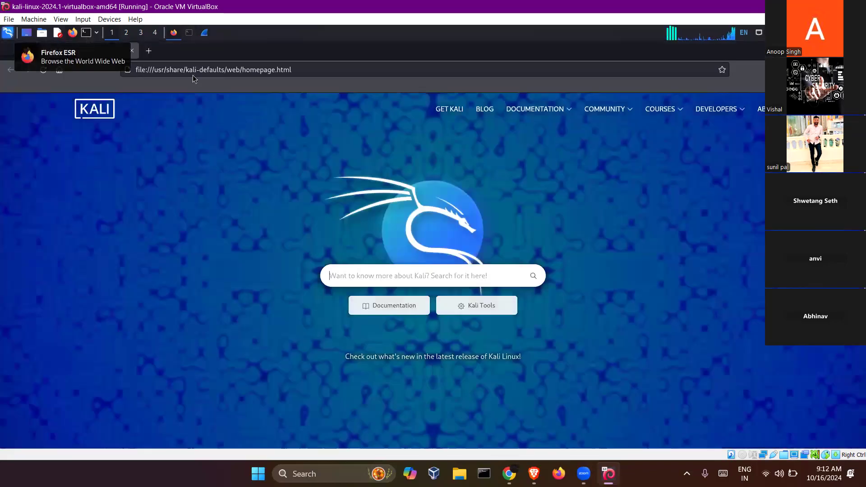
{"action": "key", "text": "XF86MonBrightnessUp"}
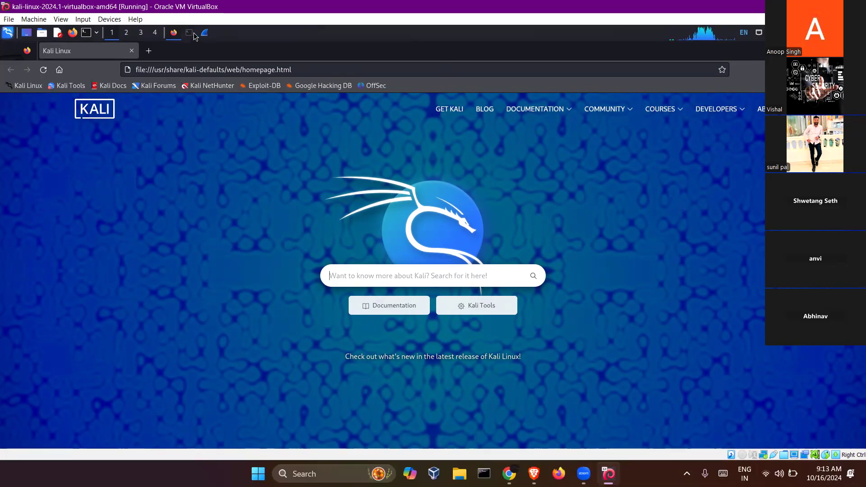
{"action": "left_click", "coordinate": [208, 34]}
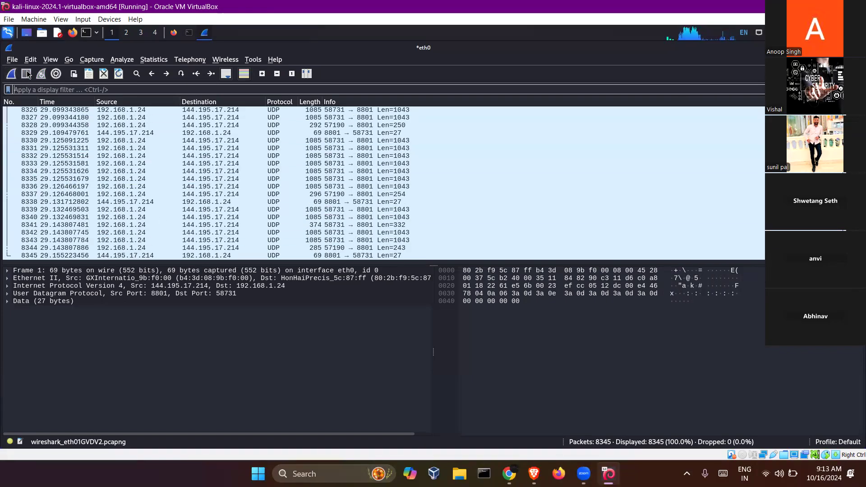
- Start a new eth0 capture, continuing without saving the previous 8345 packets
{"action": "left_click", "coordinate": [10, 77]}
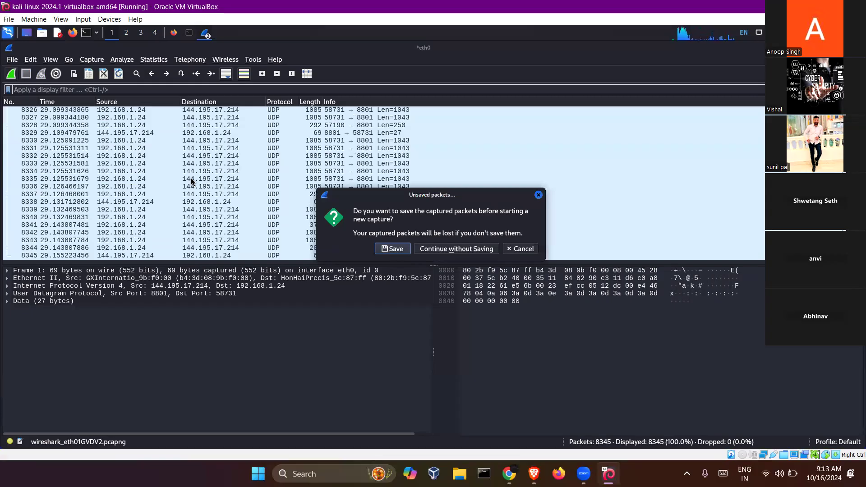
{"action": "left_click", "coordinate": [448, 249]}
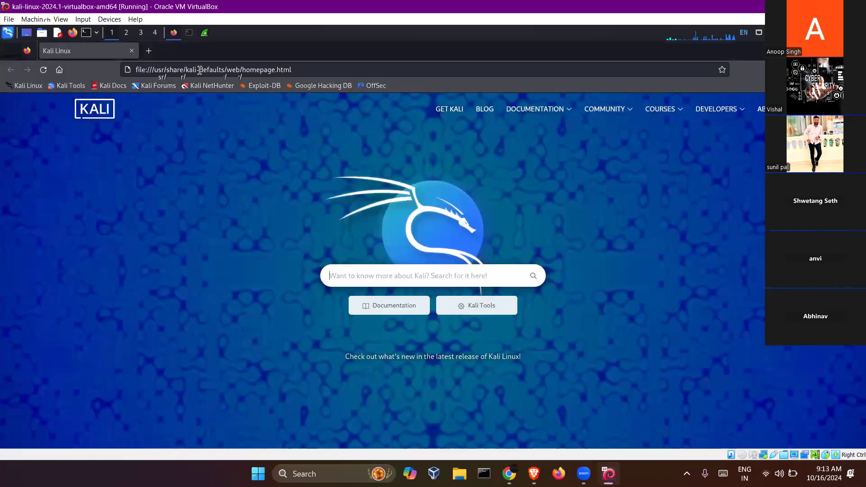
{"action": "left_click", "coordinate": [200, 70]}
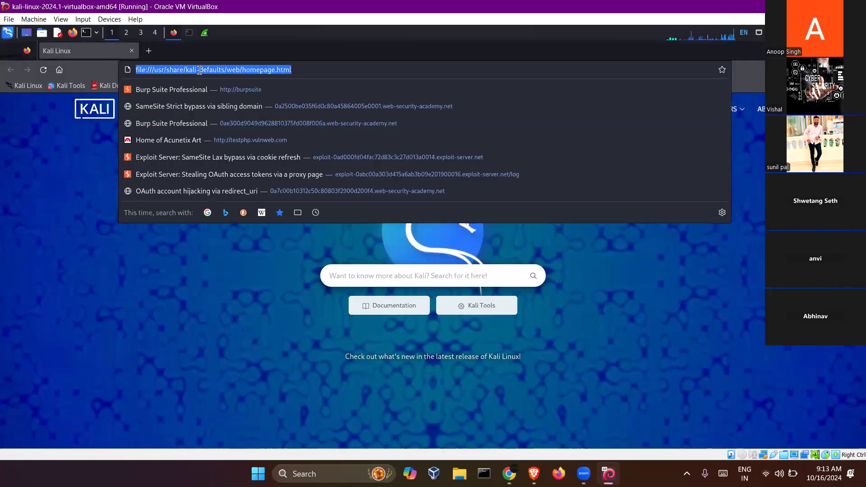
{"action": "type", "text": "http:"}
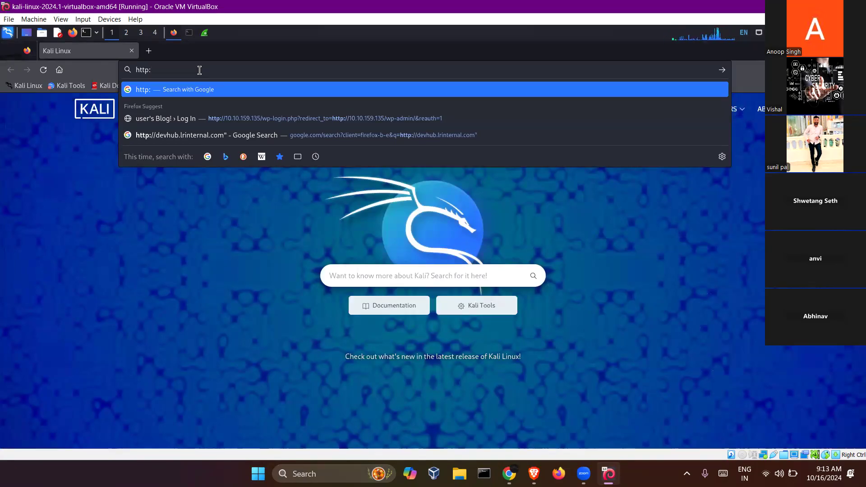
{"action": "type", "text": "//"}
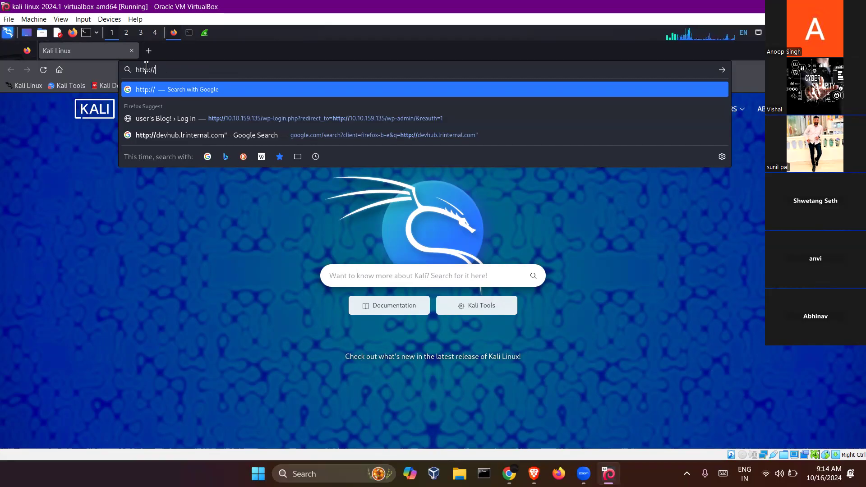
{"action": "type", "text": "vulner"}
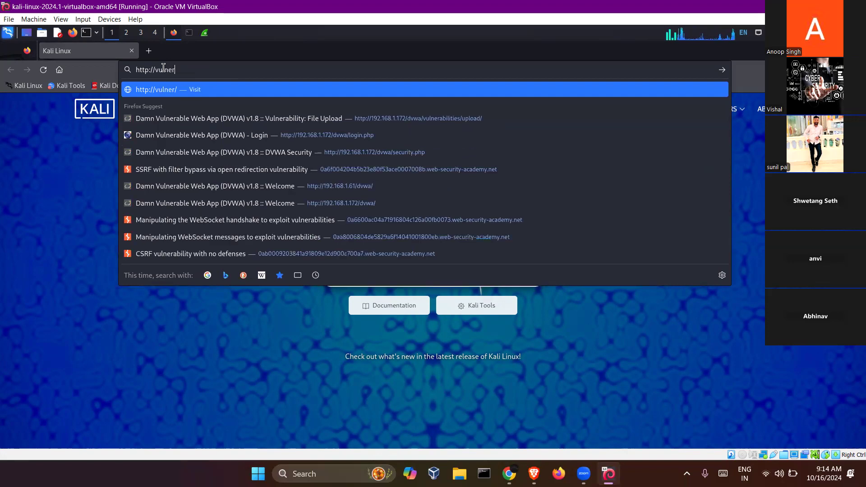
{"action": "key", "text": "BackSpace"}
{"action": "key", "text": "BackSpace"}
{"action": "key", "text": "Down"}
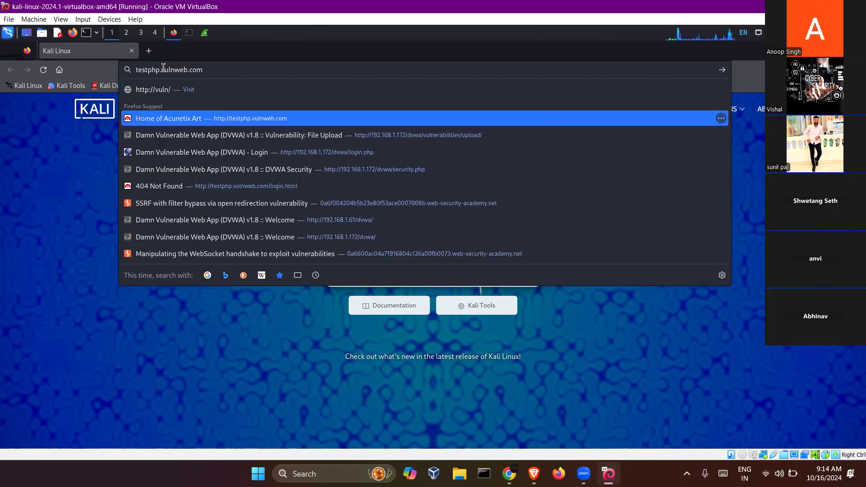
{"action": "key", "text": "Return"}
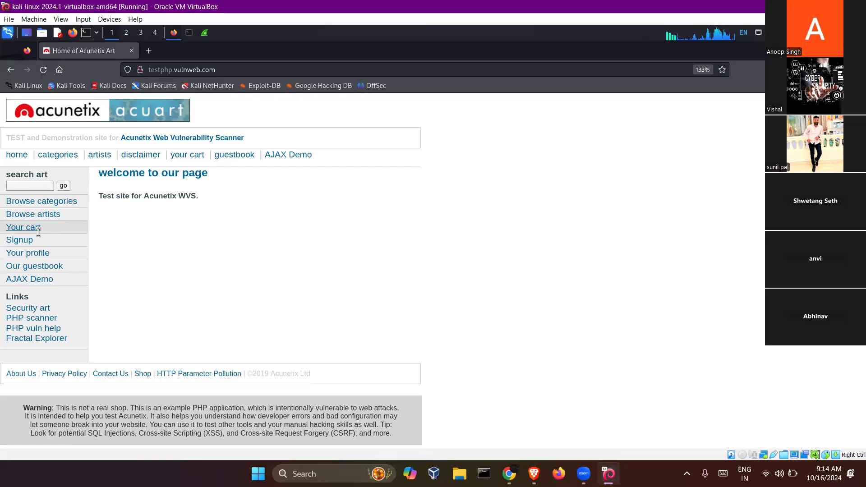
- Open the site's login page, type the username, and move to the Password field
{"action": "left_click", "coordinate": [24, 242]}
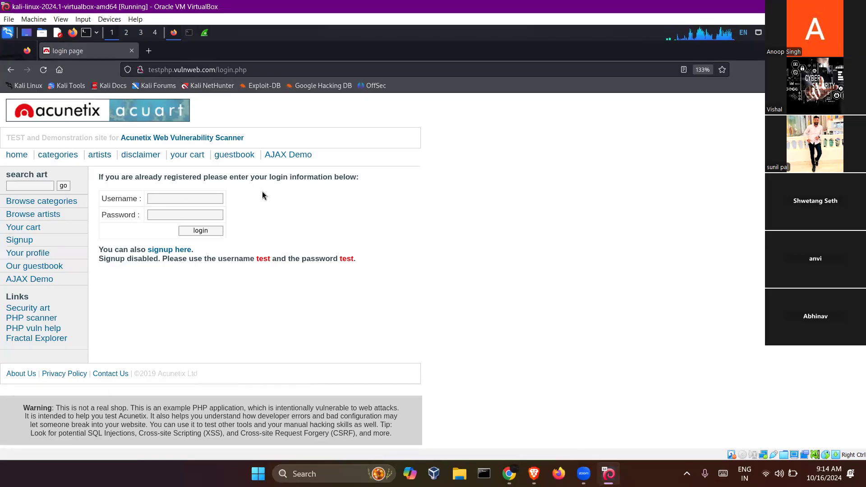
{"action": "left_click", "coordinate": [194, 199]}
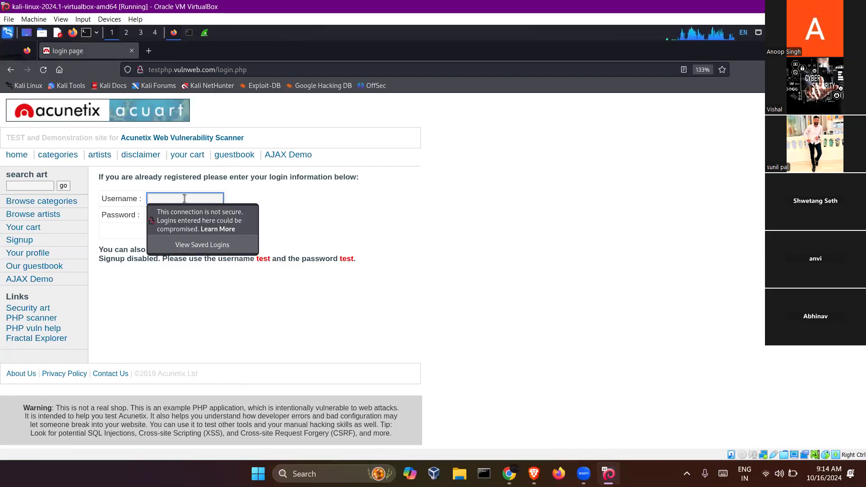
{"action": "type", "text": "admin"}
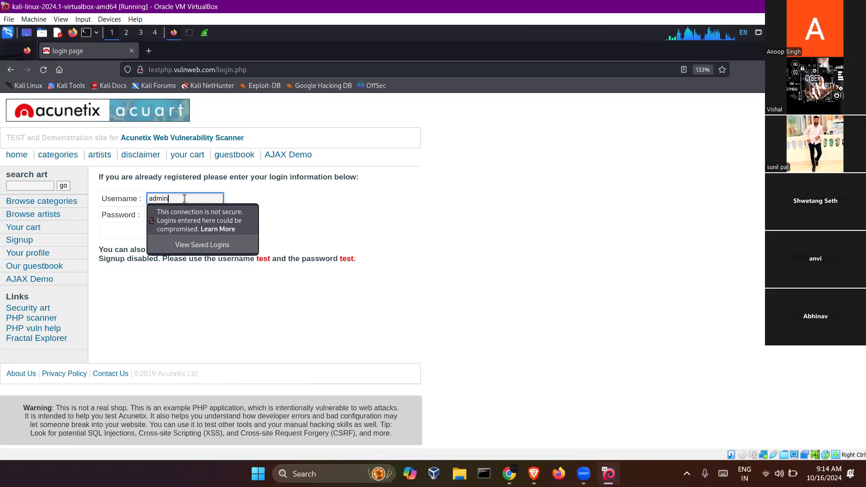
{"action": "key", "text": "Tab"}
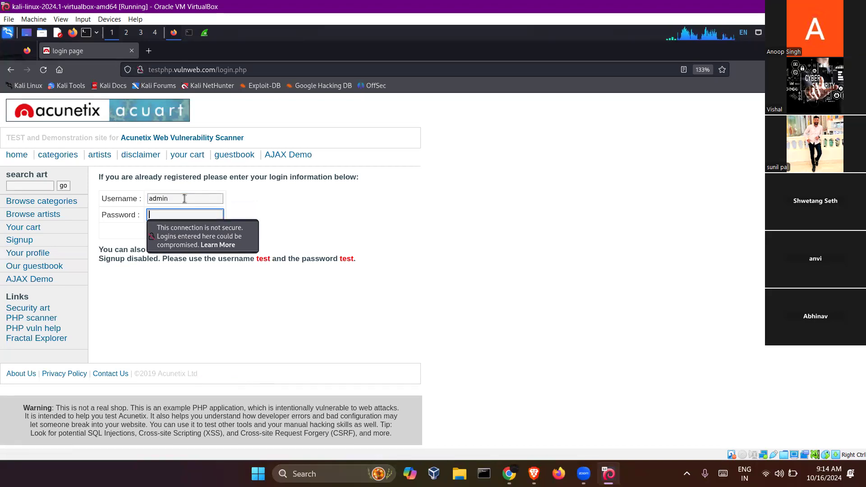
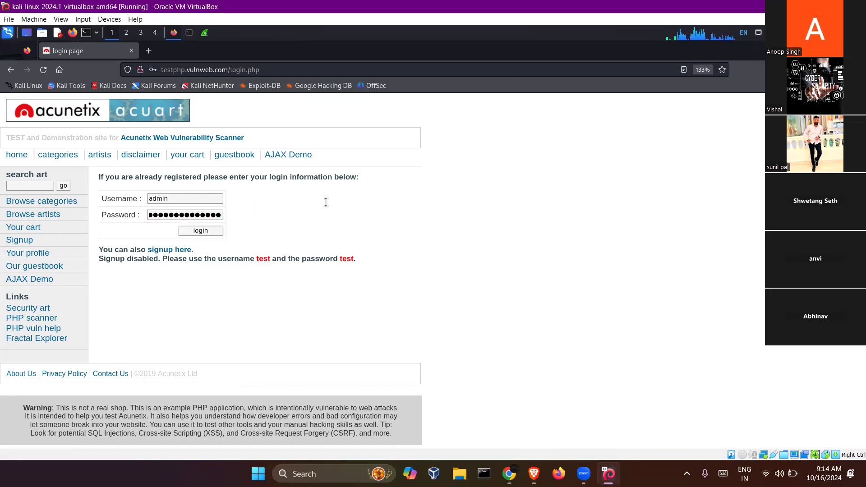
- Submit the admin login form without saving the password, then switch to the eth0 capture in Wireshark
{"action": "left_click", "coordinate": [197, 231]}
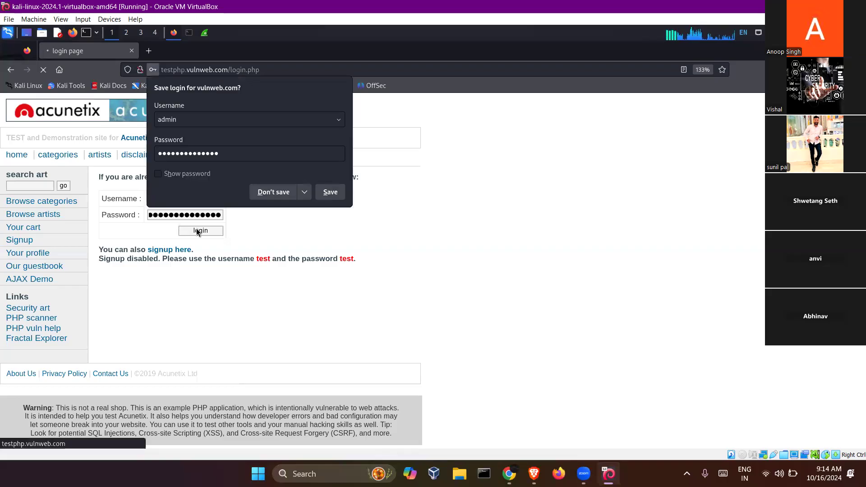
{"action": "left_click", "coordinate": [273, 192]}
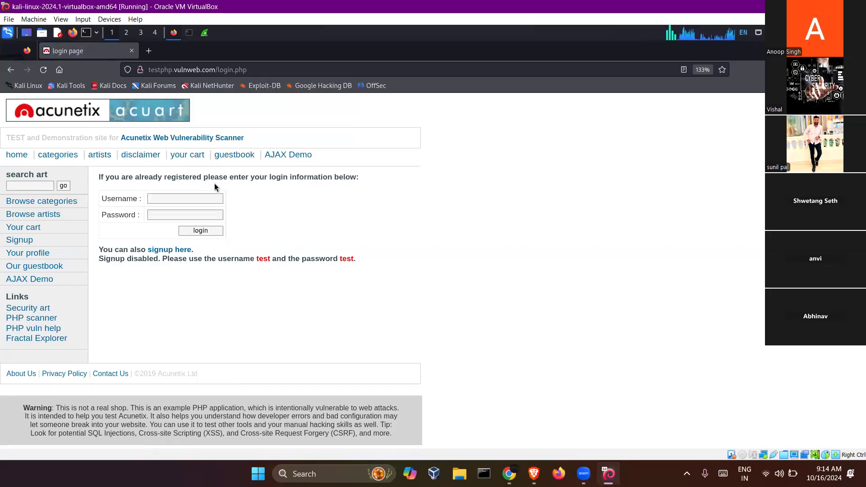
{"action": "left_click", "coordinate": [206, 37]}
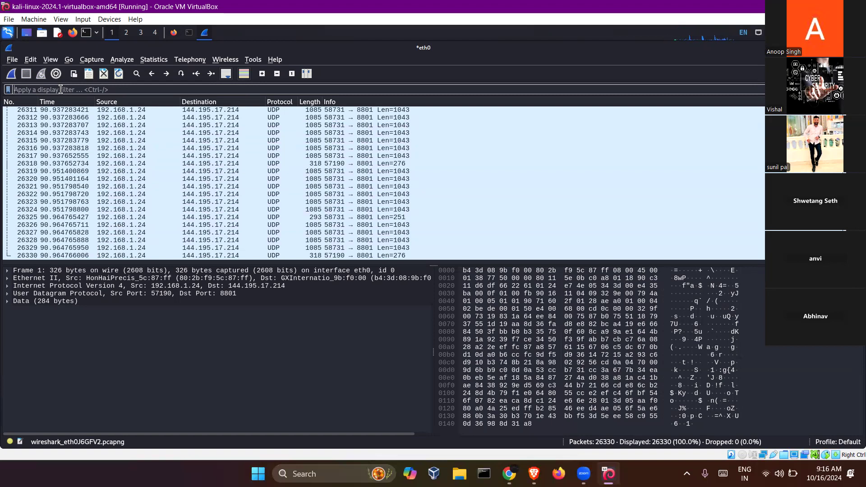
- Apply the http display filter to show 16 of 26,330 packets, then switch to the terminal
{"action": "type", "text": "http"}
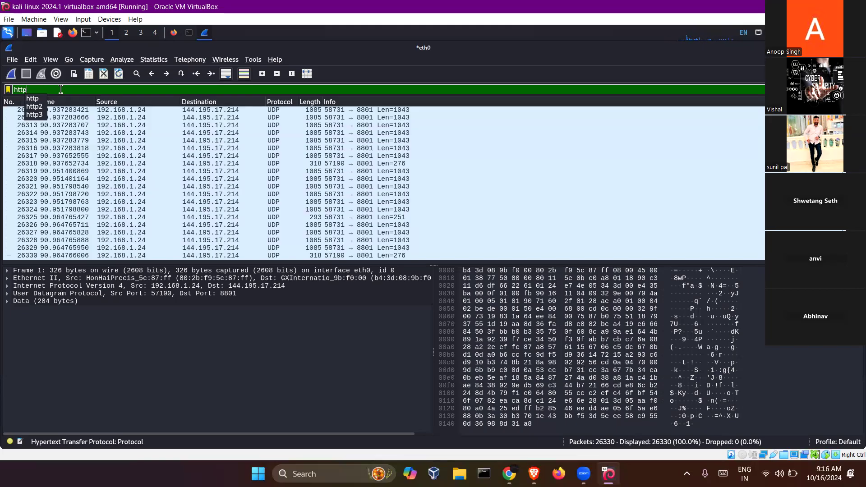
{"action": "left_click", "coordinate": [30, 98]}
{"action": "key", "text": "Return"}
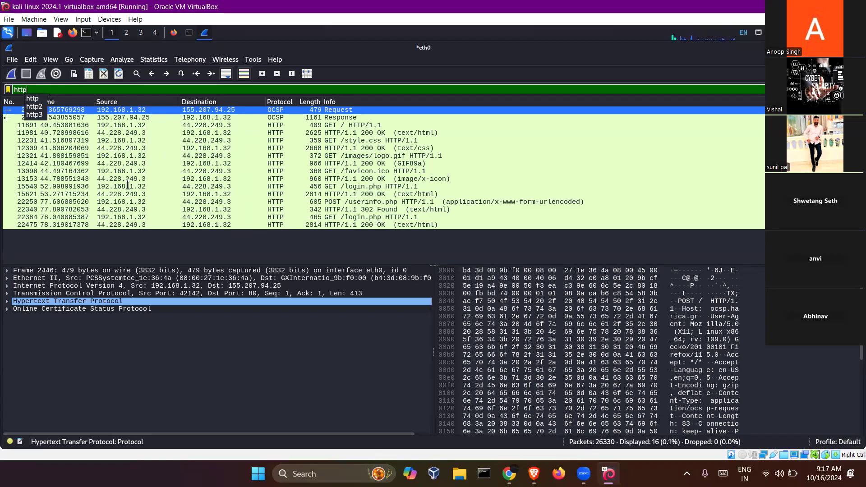
{"action": "left_click", "coordinate": [128, 125]}
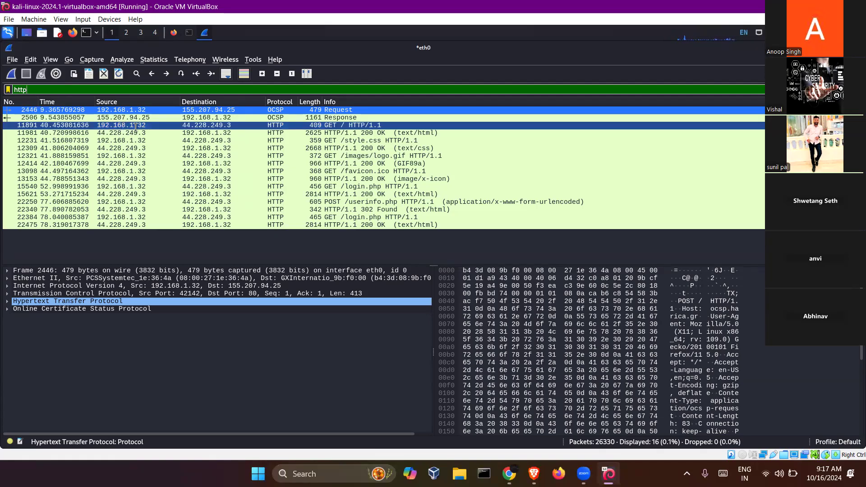
{"action": "left_click", "coordinate": [190, 34]}
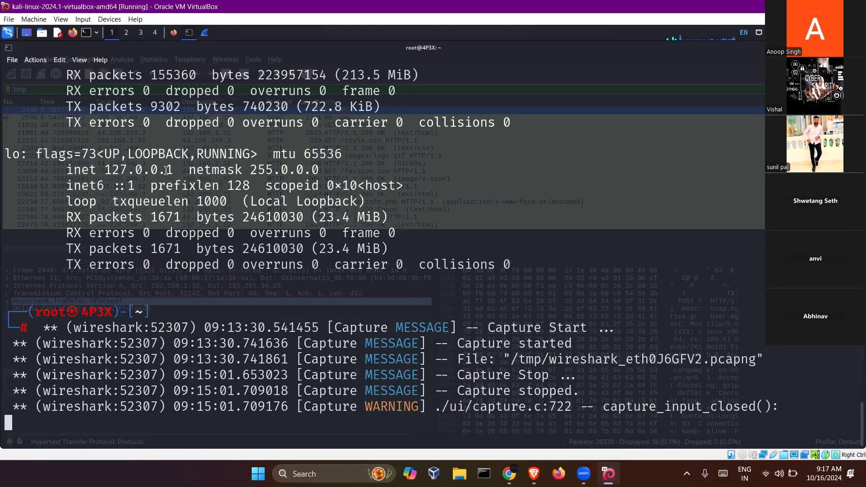
- Highlight the eth0 address 192.168.1.32 in the ifconfig output and return to Wireshark
{"action": "scroll", "coordinate": [198, 170], "scroll_direction": "up", "scroll_amount": 4}
{"action": "left_click_drag", "start_coordinate": [102, 174], "coordinate": [196, 172]}
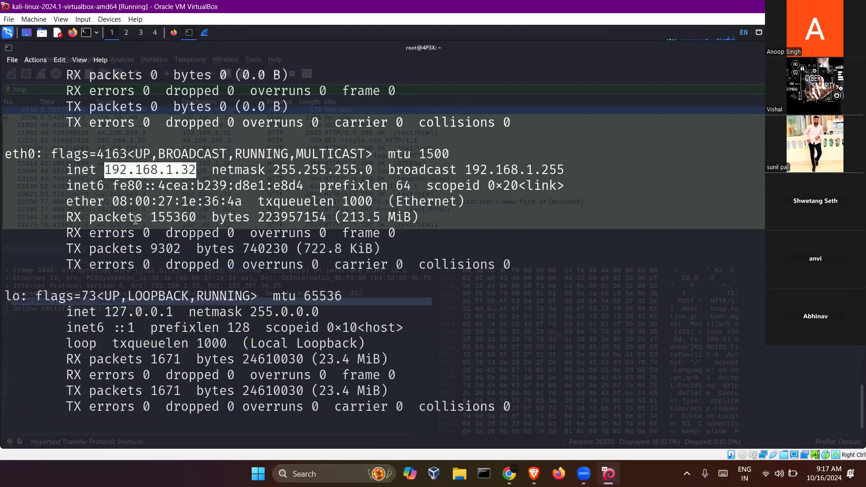
{"action": "key", "text": "alt+Tab"}
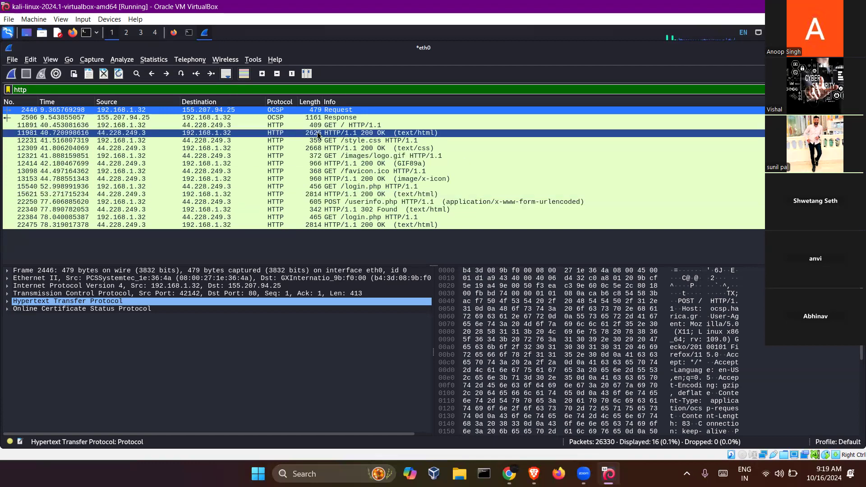
- Inspect the 200 OK, login.php, favicon.ico and logo.gif packets, then POST /userinfo.php's HTML Form URL Encoded layer
{"action": "left_click", "coordinate": [321, 225]}
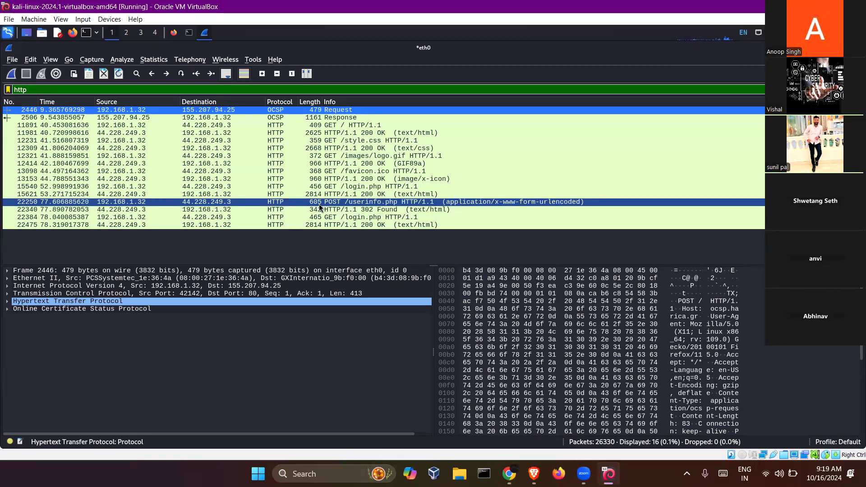
{"action": "left_click", "coordinate": [319, 204]}
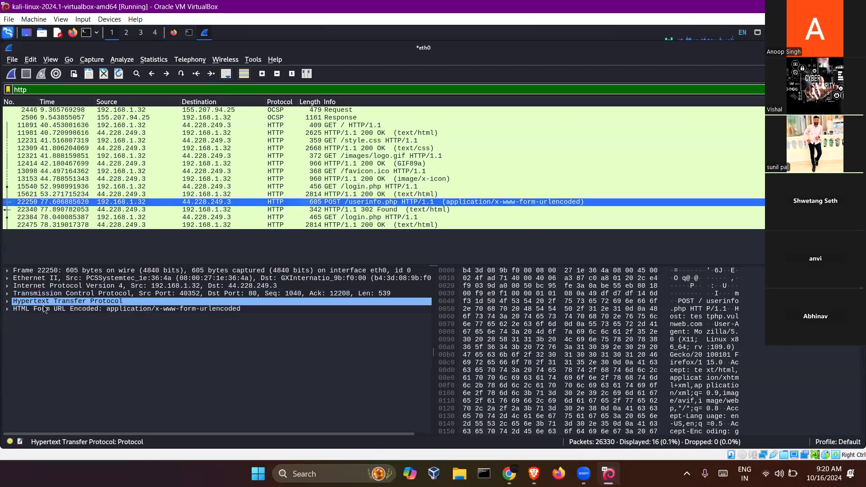
{"action": "left_click", "coordinate": [293, 187]}
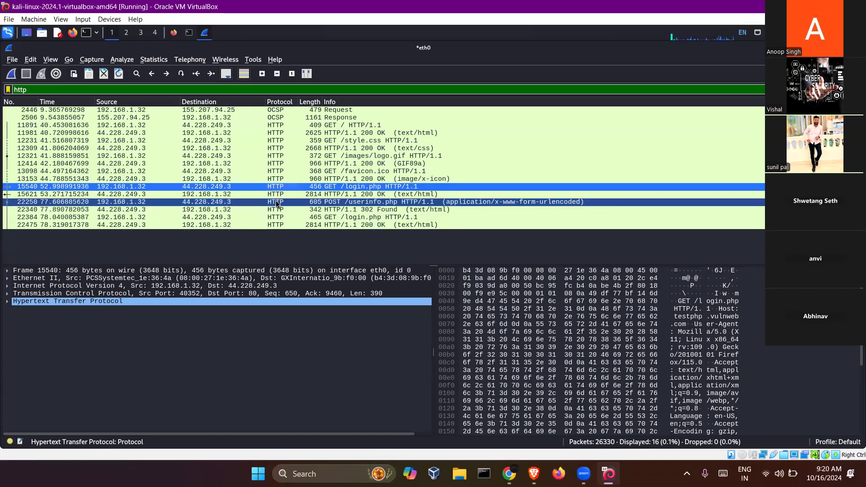
{"action": "left_click", "coordinate": [288, 171]}
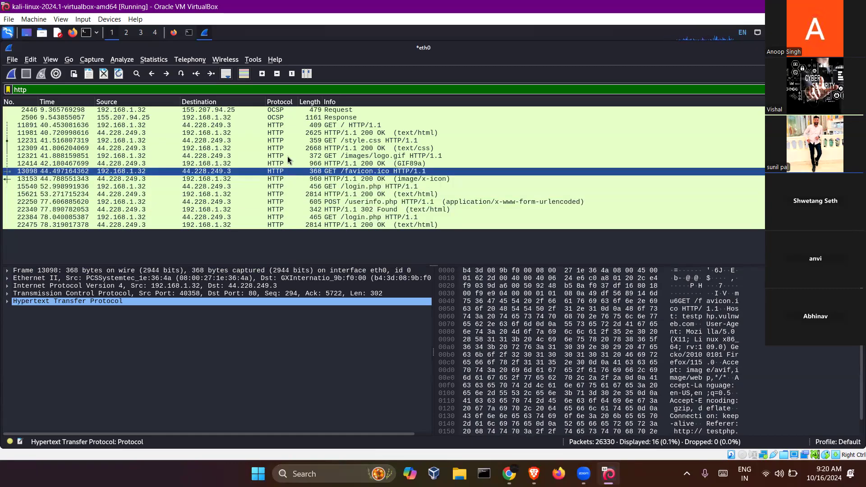
{"action": "left_click", "coordinate": [288, 156]}
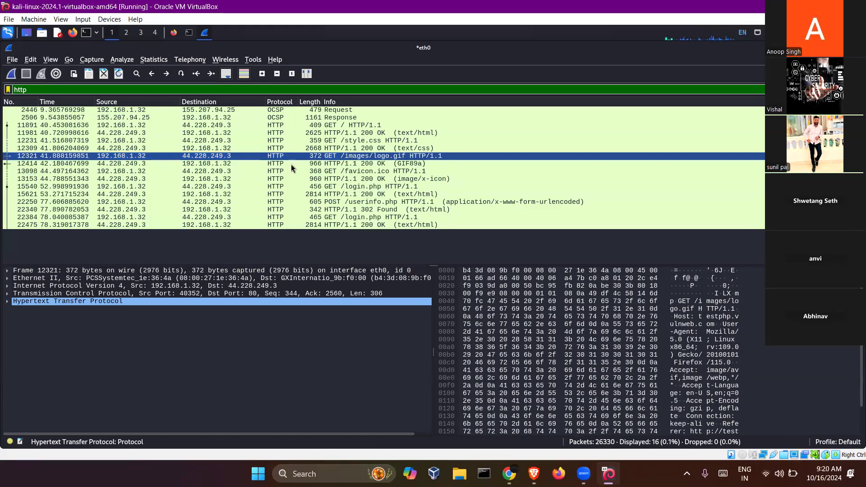
{"action": "left_click", "coordinate": [296, 202]}
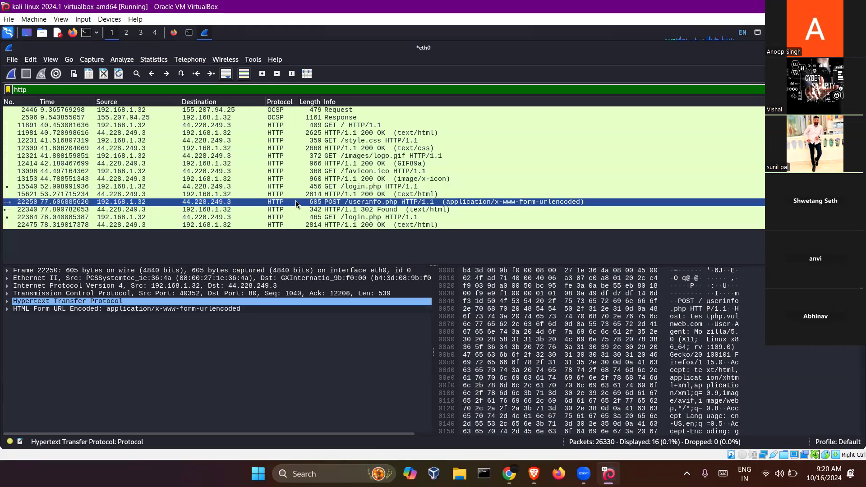
{"action": "left_click", "coordinate": [14, 309]}
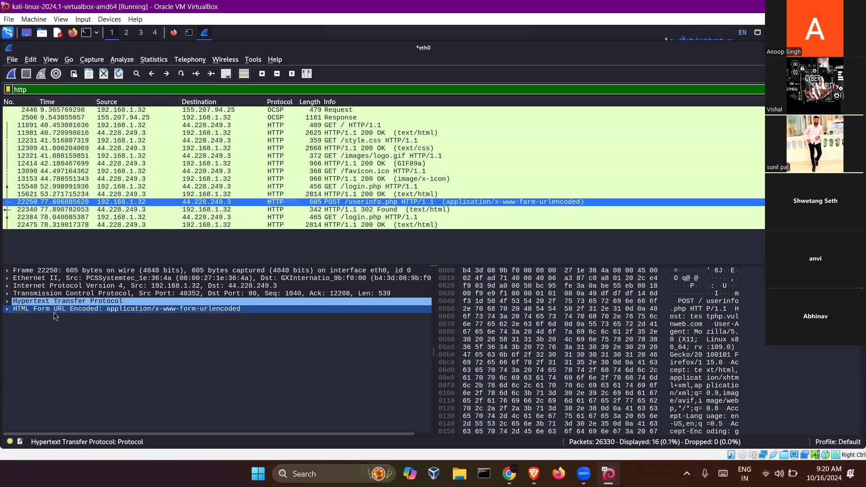
- Expand the HTML Form URL Encoded layer to reveal uname and pass, then select GET /style.css packet 12231
{"action": "left_click", "coordinate": [7, 309]}
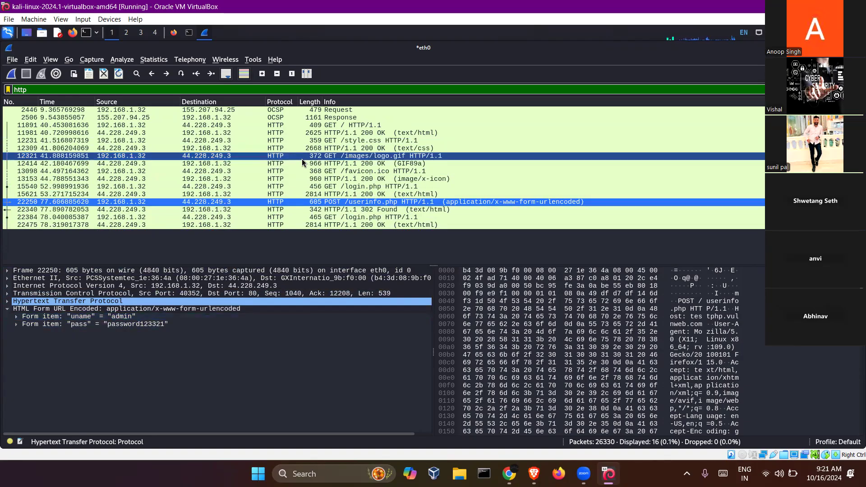
{"action": "left_click", "coordinate": [274, 142]}
- Follow the HTTP stream of the GET /style.css packet, filtering to tcp.stream eq 30
{"action": "right_click", "coordinate": [274, 143]}
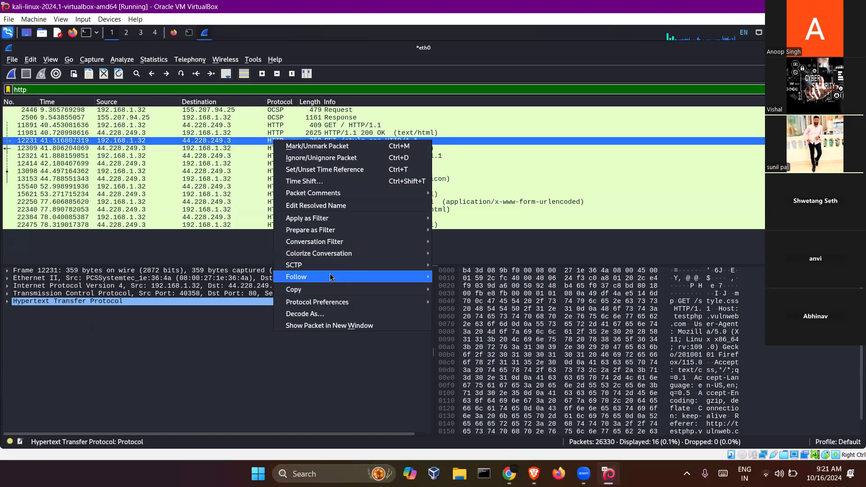
{"action": "mouse_move", "coordinate": [383, 277]}
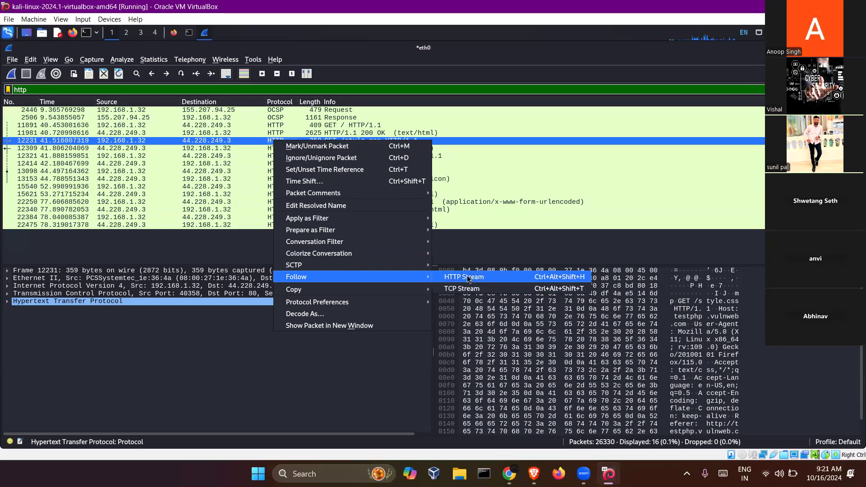
{"action": "left_click", "coordinate": [467, 279]}
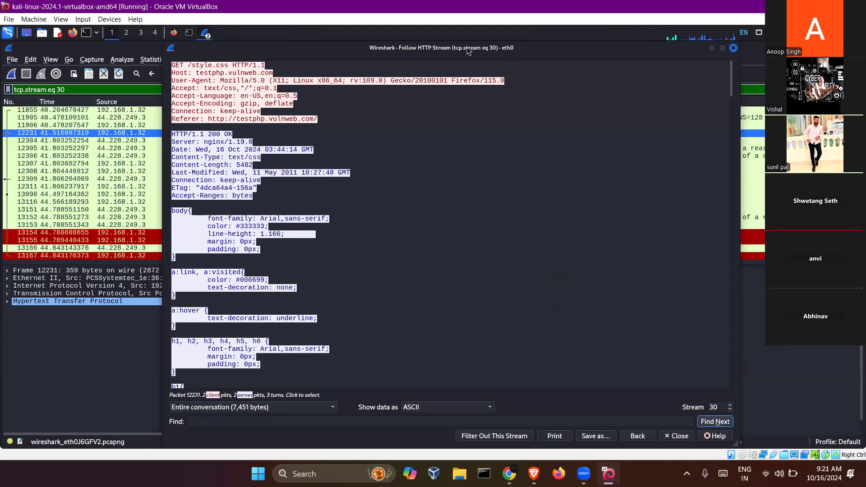
{"action": "left_click_drag", "start_coordinate": [187, 65], "coordinate": [229, 67]}
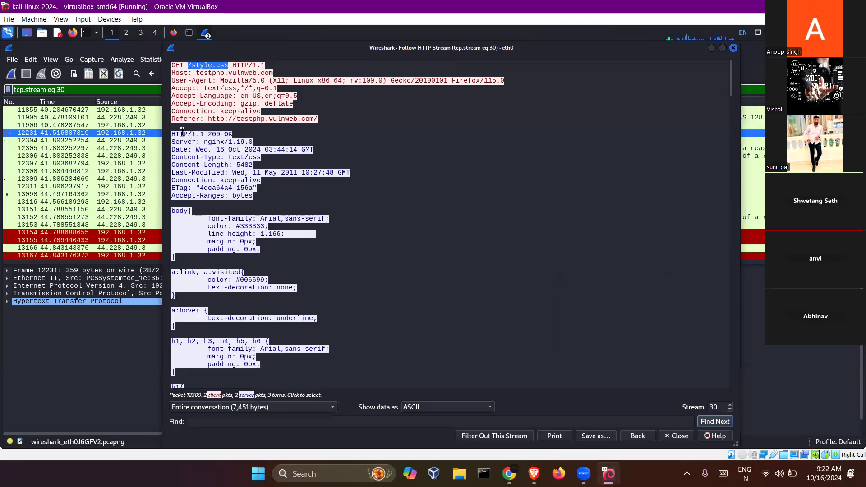
{"action": "left_click_drag", "start_coordinate": [325, 119], "coordinate": [165, 62]}
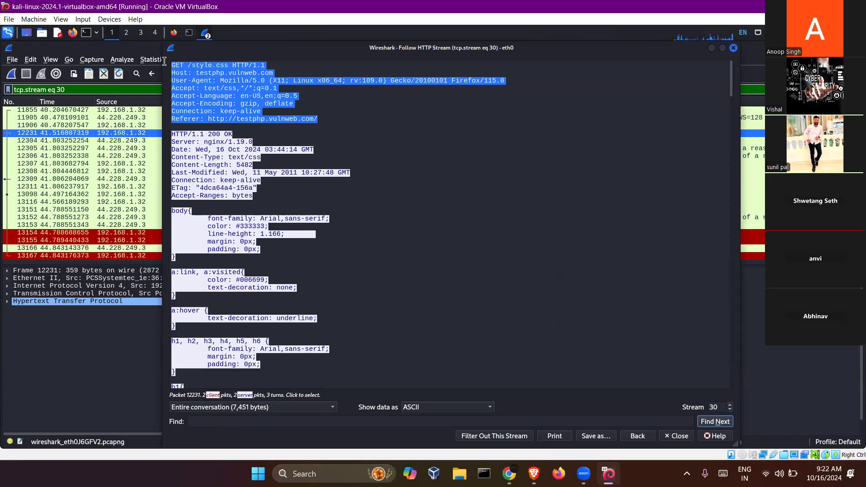
{"action": "left_click", "coordinate": [342, 119]}
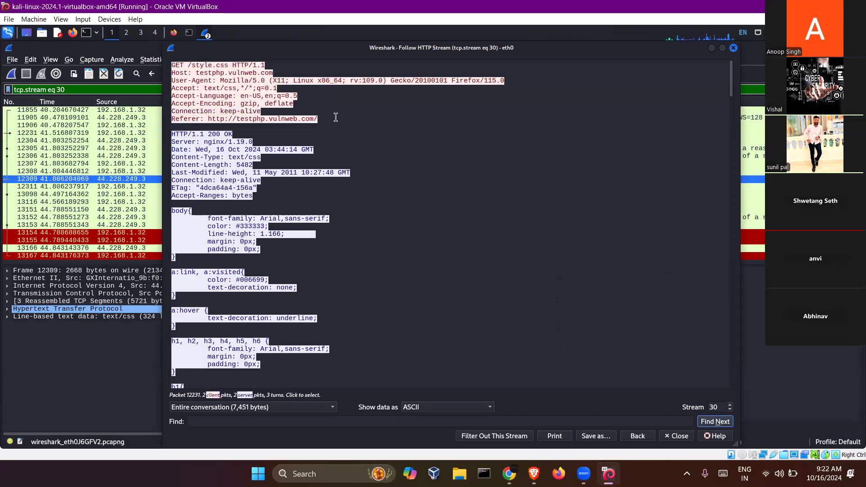
{"action": "left_click_drag", "start_coordinate": [321, 119], "coordinate": [160, 63]}
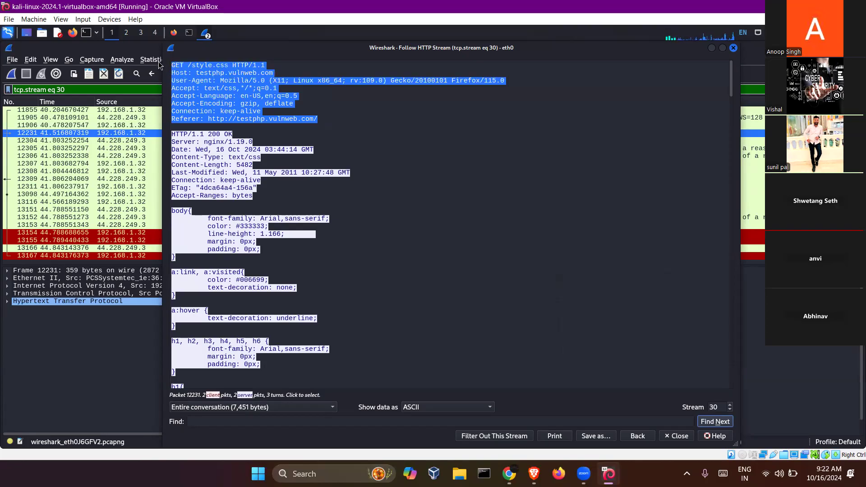
{"action": "left_click_drag", "start_coordinate": [172, 134], "coordinate": [299, 274]}
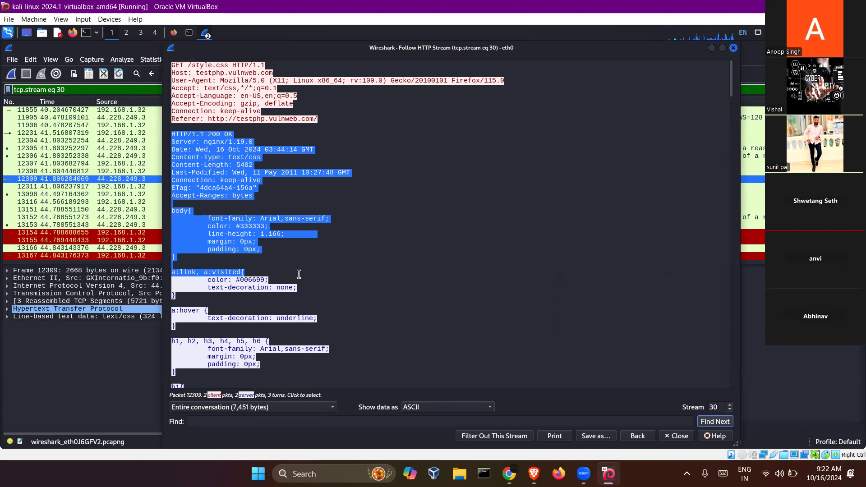
{"action": "left_click", "coordinate": [365, 106]}
{"action": "left_click_drag", "start_coordinate": [367, 117], "coordinate": [171, 65]}
{"action": "left_click", "coordinate": [209, 136]}
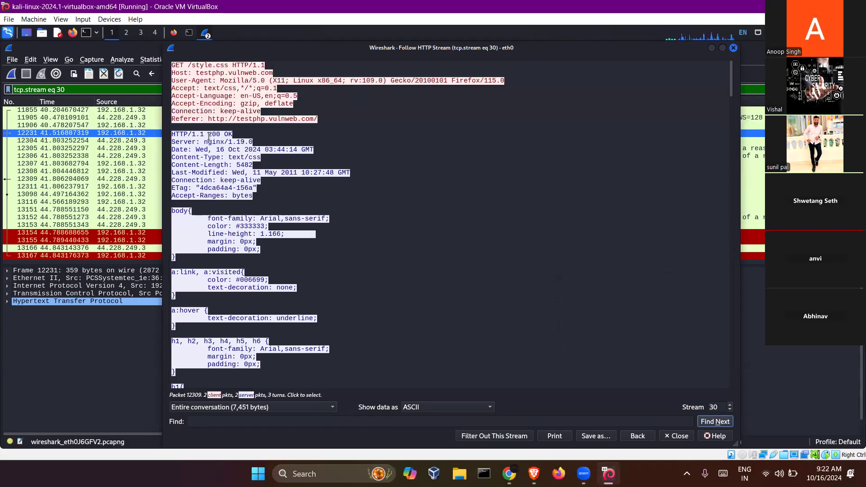
{"action": "left_click_drag", "start_coordinate": [172, 134], "coordinate": [358, 339]}
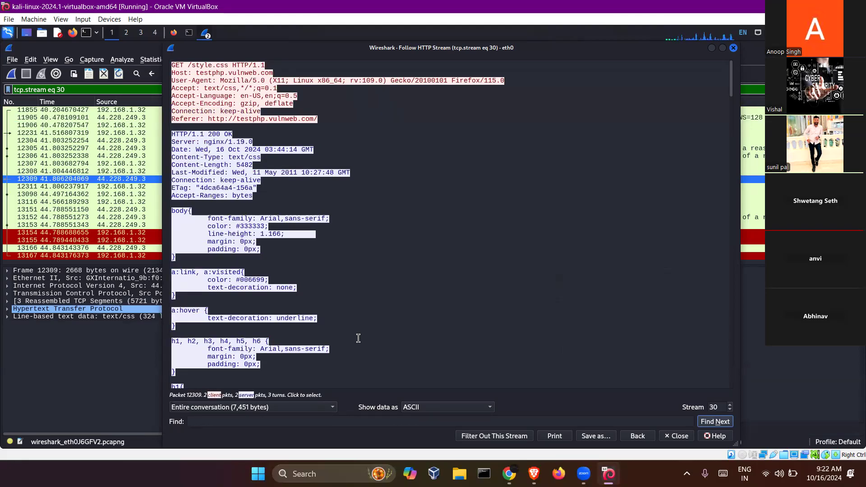
{"action": "scroll", "coordinate": [358, 338], "scroll_direction": "down", "scroll_amount": 15}
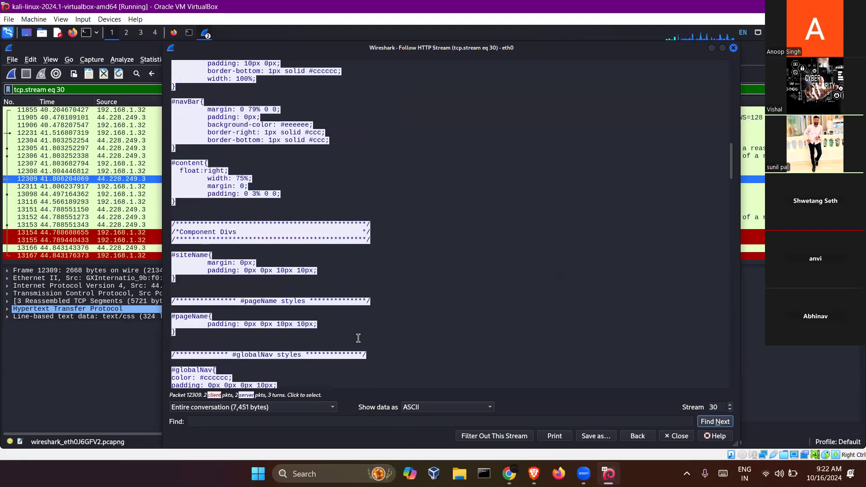
{"action": "scroll", "coordinate": [358, 338], "scroll_direction": "down", "scroll_amount": 15}
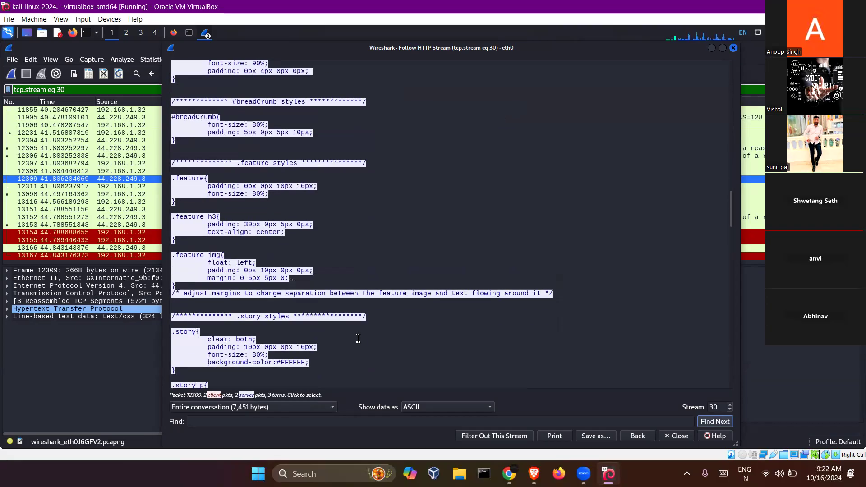
{"action": "scroll", "coordinate": [358, 339], "scroll_direction": "down", "scroll_amount": 15}
{"action": "scroll", "coordinate": [358, 338], "scroll_direction": "down", "scroll_amount": 10}
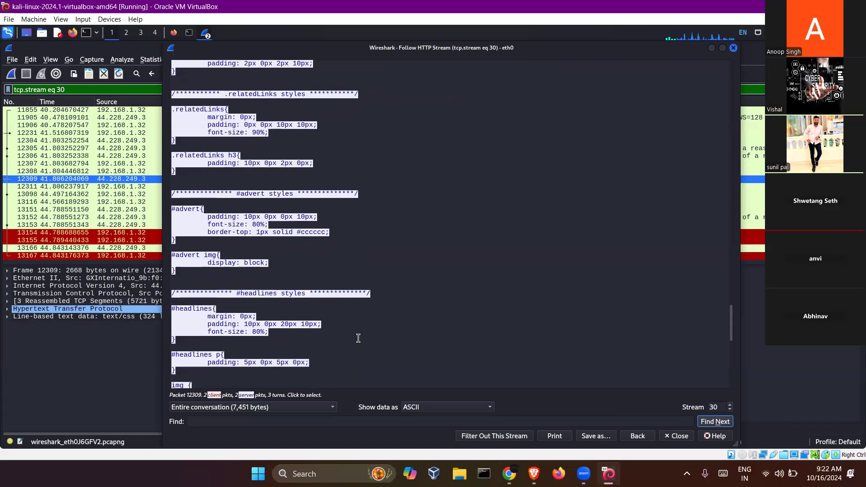
- Browse TCP streams 28 through 32 in the Follow HTTP Stream window, ending on the empty stream 32
{"action": "left_click", "coordinate": [731, 405]}
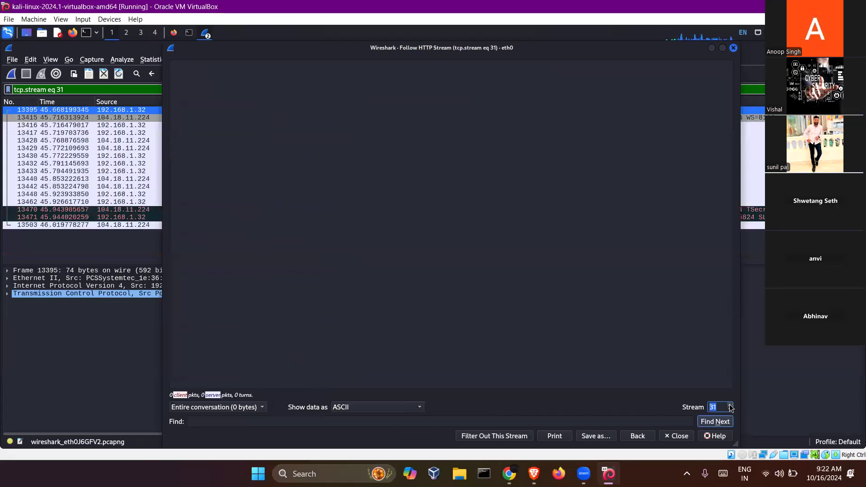
{"action": "left_click", "coordinate": [731, 406]}
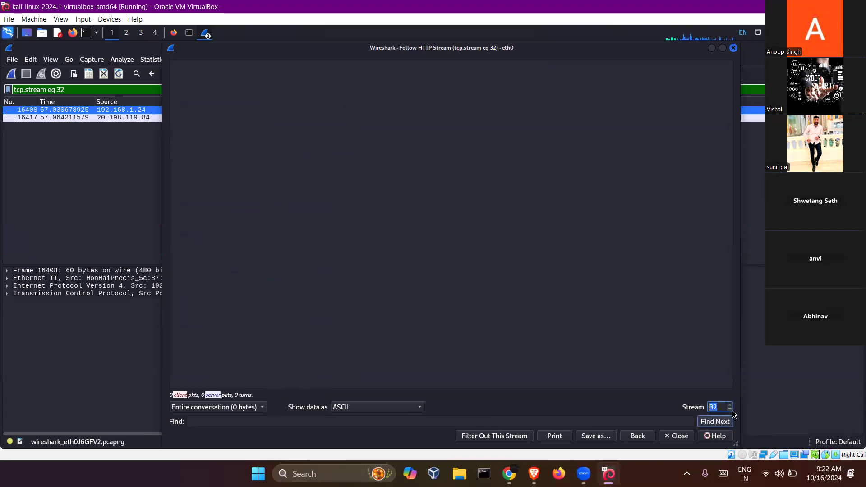
{"action": "left_click", "coordinate": [731, 409]}
{"action": "left_click", "coordinate": [730, 409]}
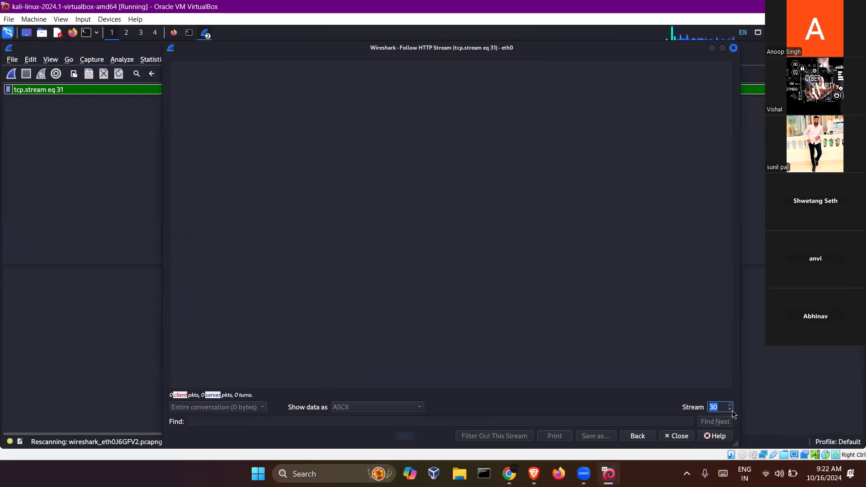
{"action": "left_click", "coordinate": [732, 409]}
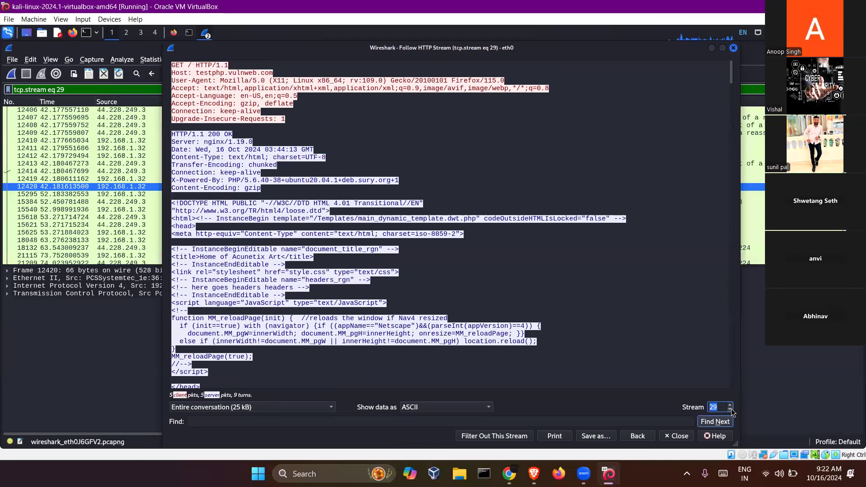
{"action": "left_click", "coordinate": [732, 409]}
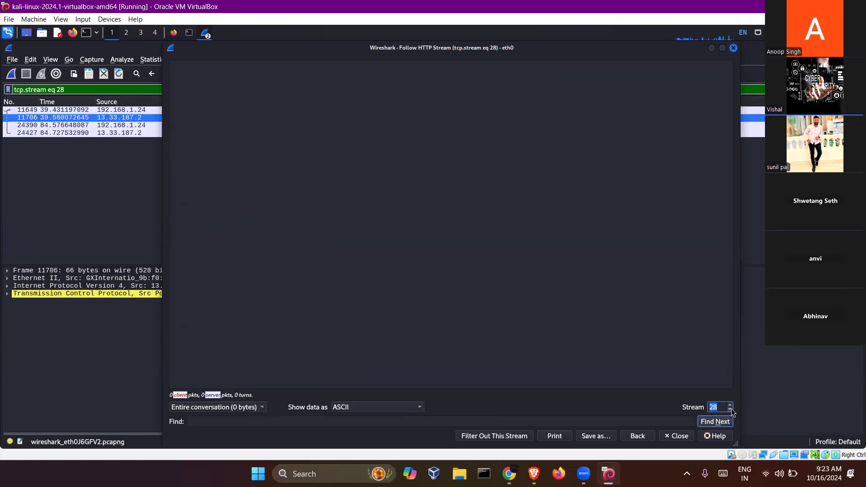
{"action": "left_click", "coordinate": [614, 344]}
{"action": "left_click", "coordinate": [730, 405]}
{"action": "left_click", "coordinate": [730, 406]}
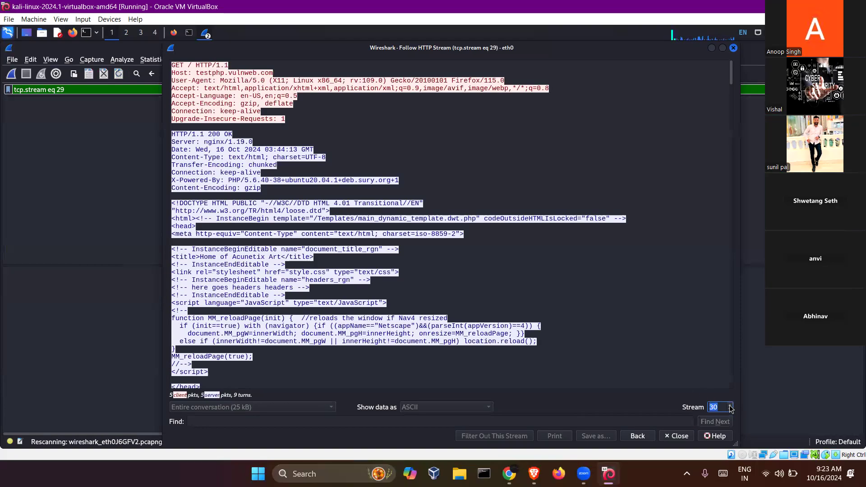
{"action": "left_click", "coordinate": [730, 405]}
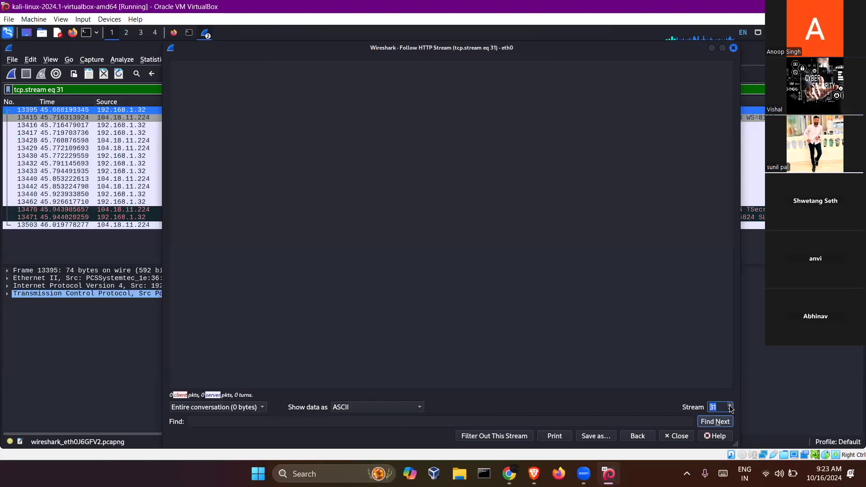
{"action": "left_click", "coordinate": [730, 406]}
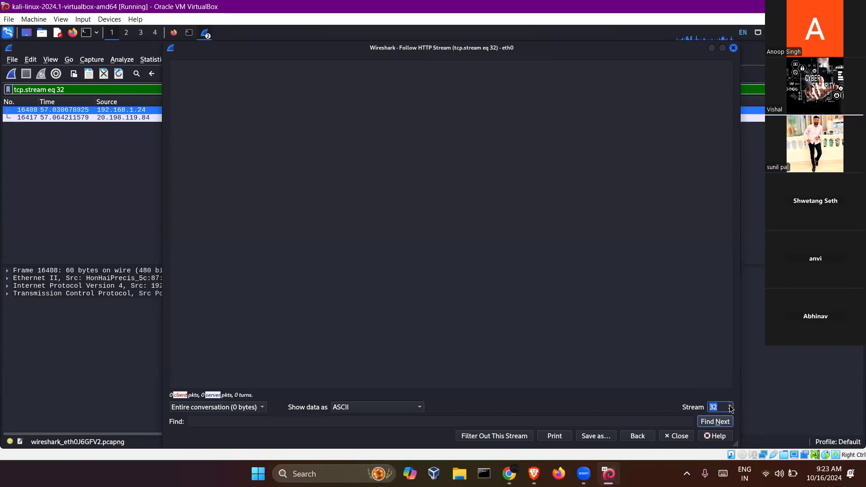
- Close the stream viewer, reapply the http filter, and open the context menu of the POST /userinfo.php packet
{"action": "left_click", "coordinate": [734, 47]}
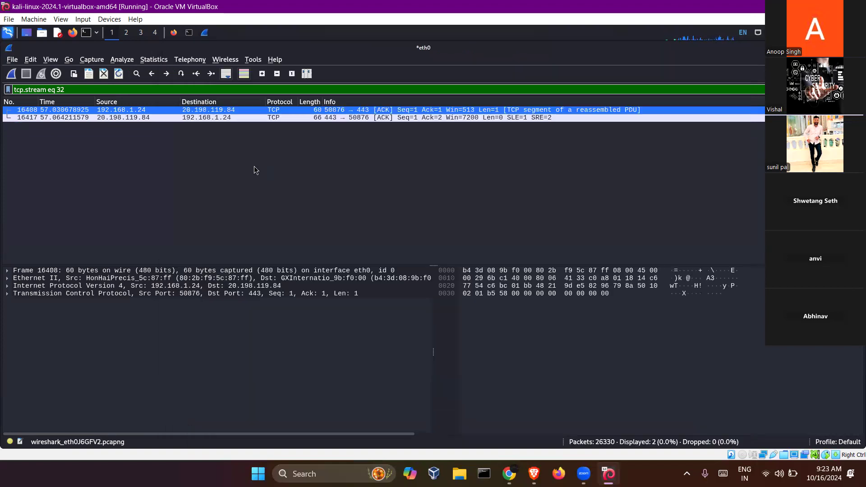
{"action": "left_click_drag", "start_coordinate": [76, 89], "coordinate": [6, 91]}
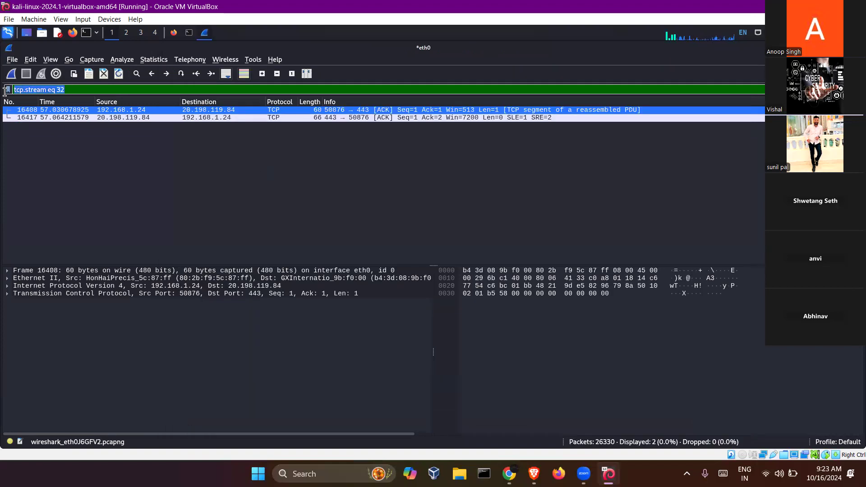
{"action": "type", "text": "http"}
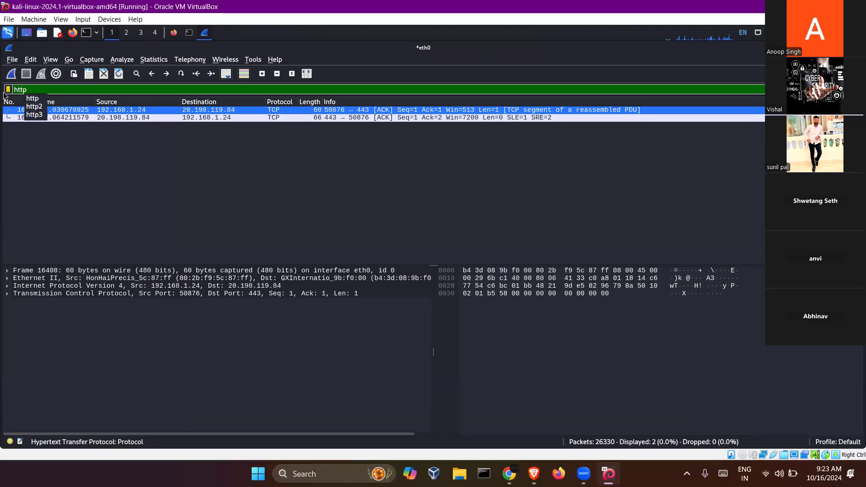
{"action": "key", "text": "Return"}
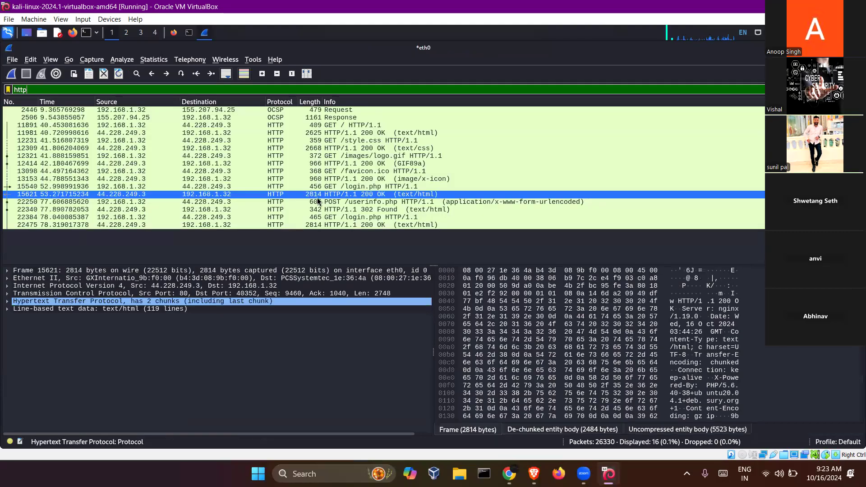
{"action": "left_click", "coordinate": [318, 202]}
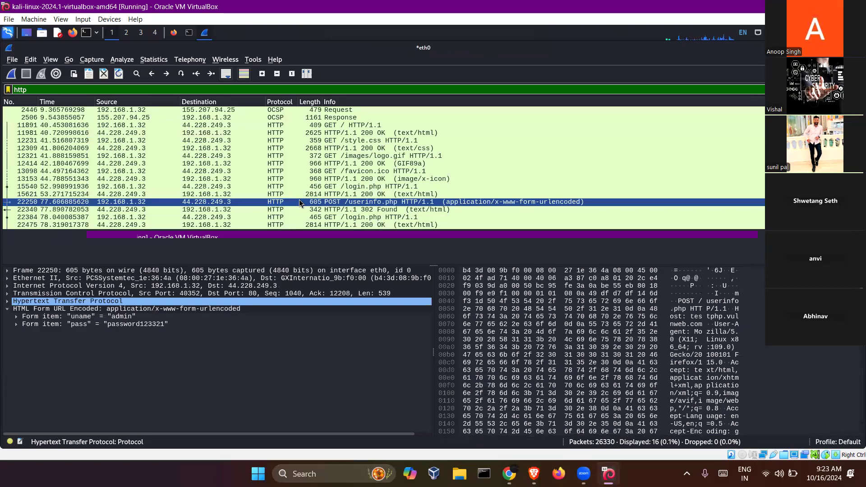
{"action": "right_click", "coordinate": [299, 201]}
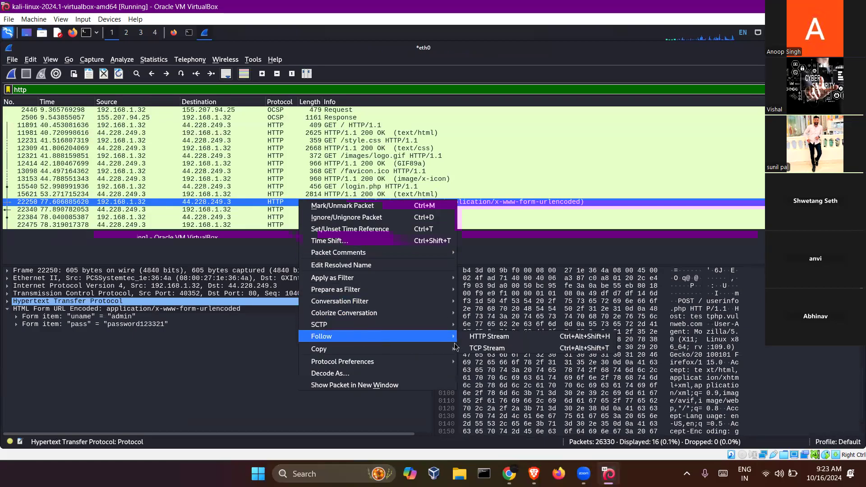
- Follow HTTP stream 29 and scroll to the POST /userinfo.php request carrying the uname and pass values
{"action": "mouse_move", "coordinate": [449, 337]}
{"action": "left_click", "coordinate": [479, 339]}
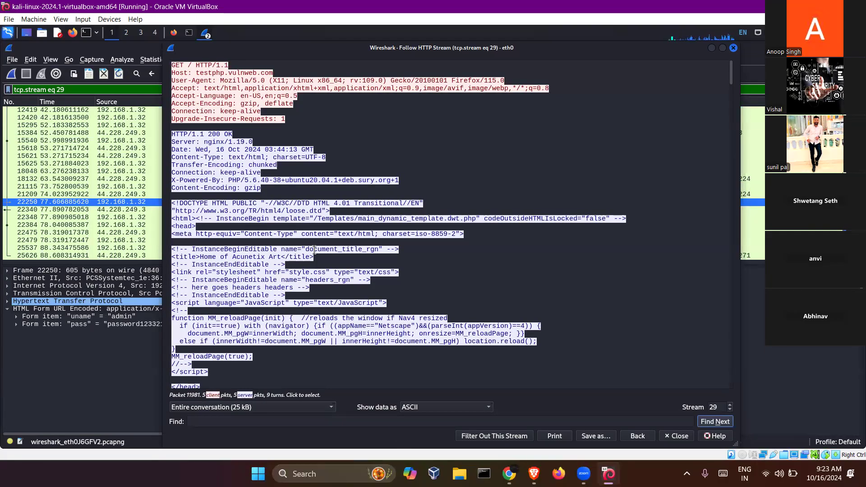
{"action": "scroll", "coordinate": [314, 249], "scroll_direction": "down", "scroll_amount": 20}
{"action": "scroll", "coordinate": [315, 250], "scroll_direction": "down", "scroll_amount": 20}
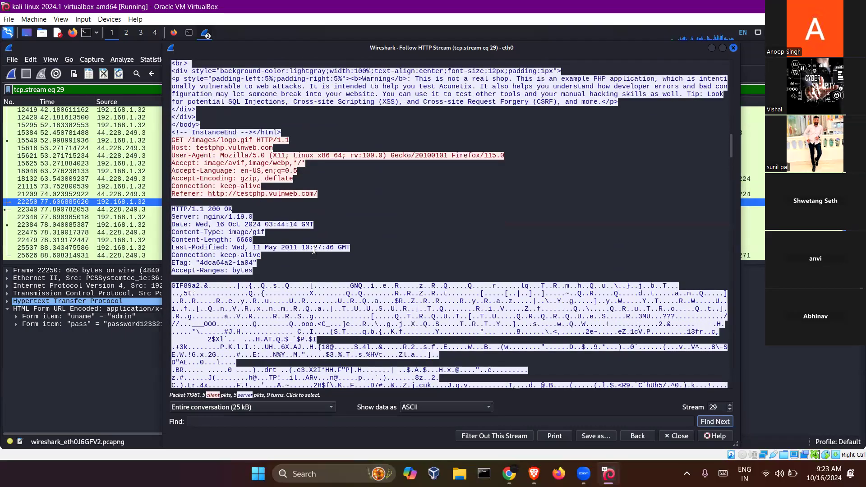
{"action": "scroll", "coordinate": [315, 249], "scroll_direction": "down", "scroll_amount": 14}
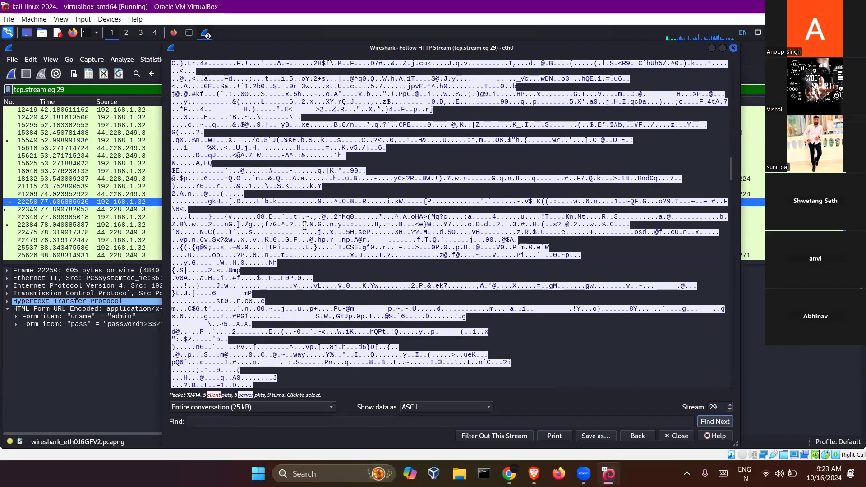
{"action": "scroll", "coordinate": [305, 226], "scroll_direction": "down", "scroll_amount": 15}
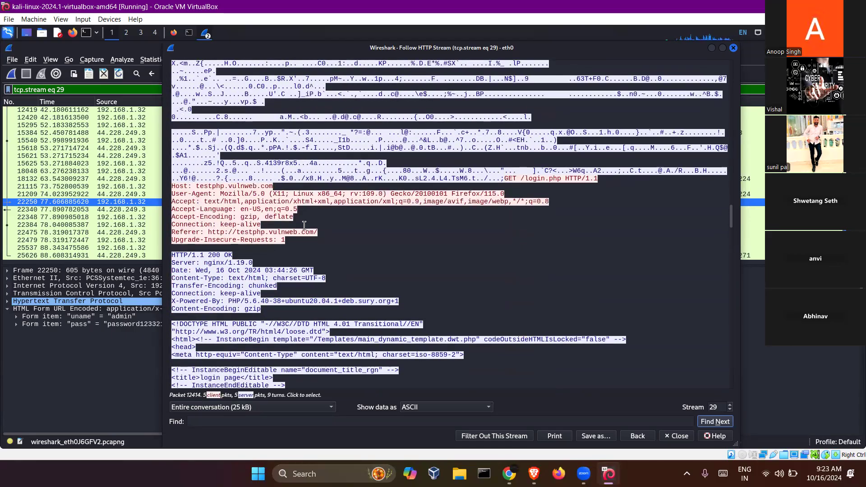
{"action": "scroll", "coordinate": [304, 226], "scroll_direction": "down", "scroll_amount": 2}
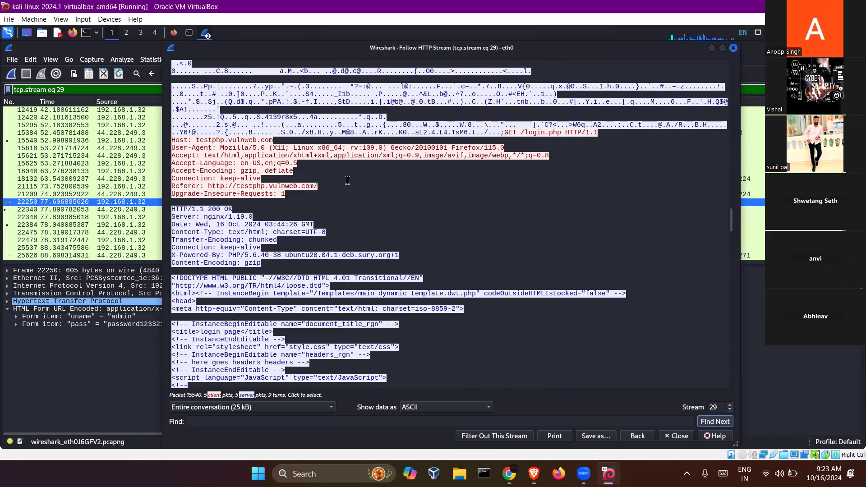
{"action": "scroll", "coordinate": [351, 203], "scroll_direction": "down", "scroll_amount": 15}
{"action": "scroll", "coordinate": [350, 203], "scroll_direction": "down", "scroll_amount": 15}
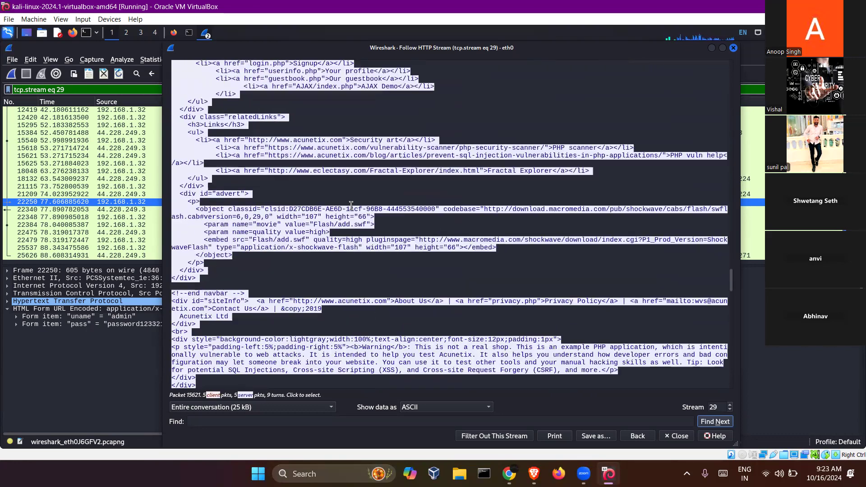
{"action": "left_click_drag", "start_coordinate": [172, 202], "coordinate": [190, 202]}
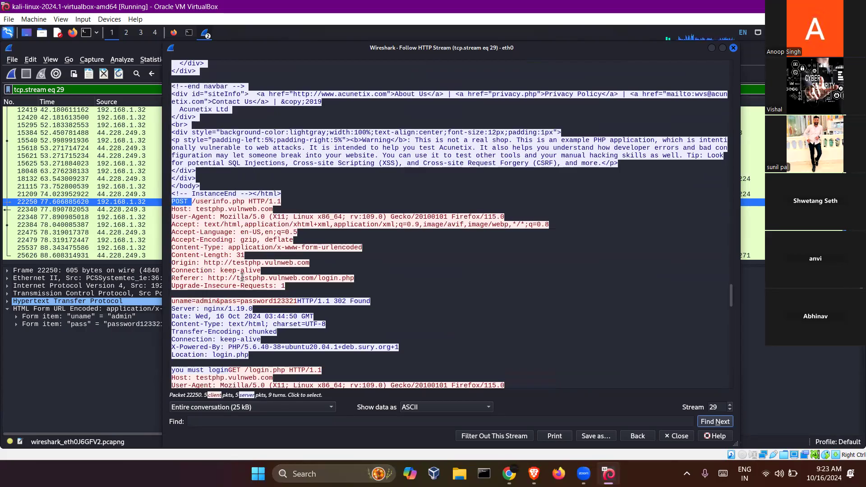
- Highlight the submitted uname/pass line, move the stream window aside, and close it with Escape
{"action": "left_click_drag", "start_coordinate": [297, 300], "coordinate": [172, 298]}
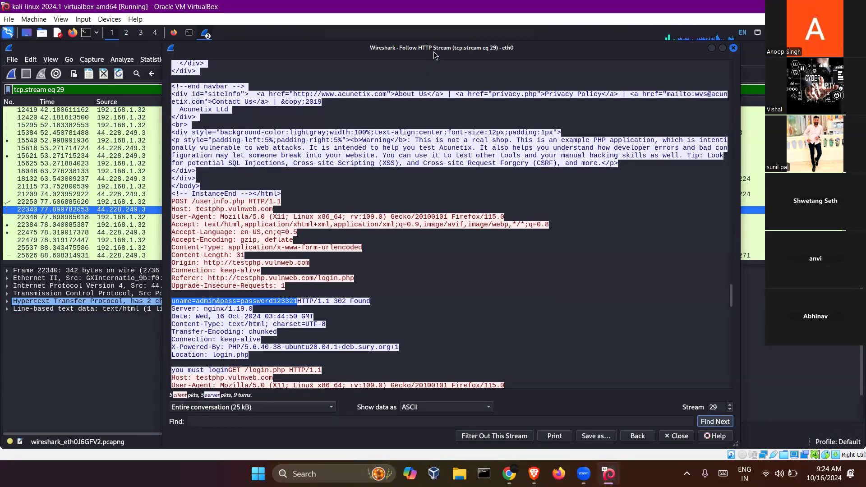
{"action": "left_click_drag", "start_coordinate": [433, 52], "coordinate": [536, 53]}
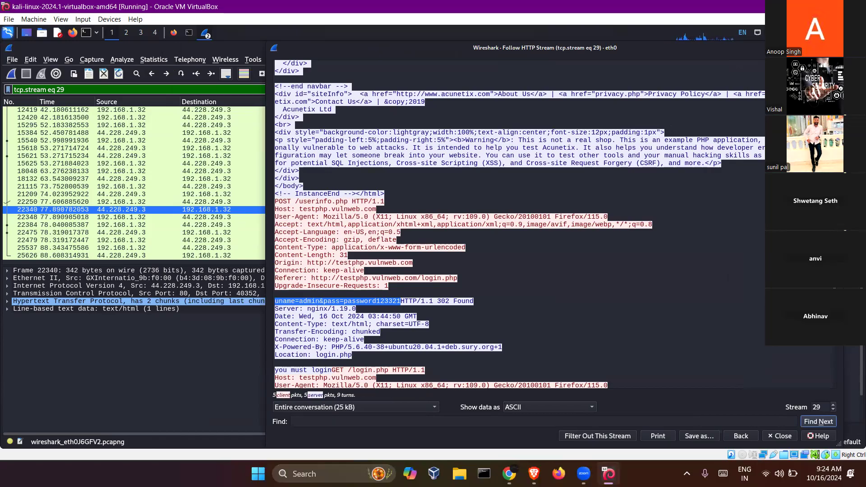
{"action": "key", "text": "Escape"}
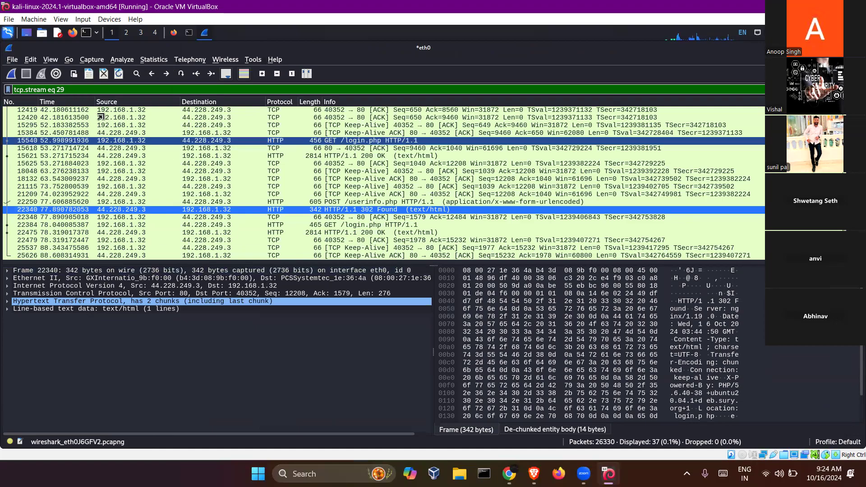
- Clear the tcp.stream eq 29 filter to show all 26330 packets, then begin an ip.addr == filter
{"action": "left_click_drag", "start_coordinate": [75, 90], "coordinate": [12, 91]}
{"action": "key", "text": "BackSpace"}
{"action": "key", "text": "Return"}
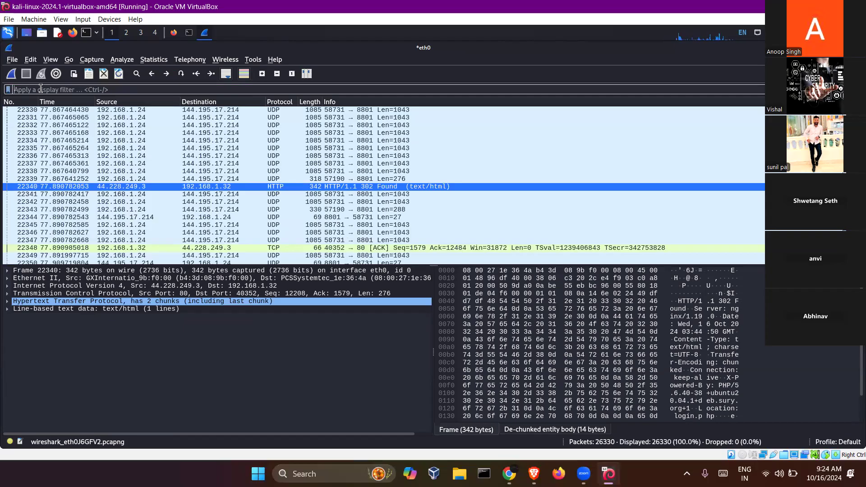
{"action": "type", "text": "ip"}
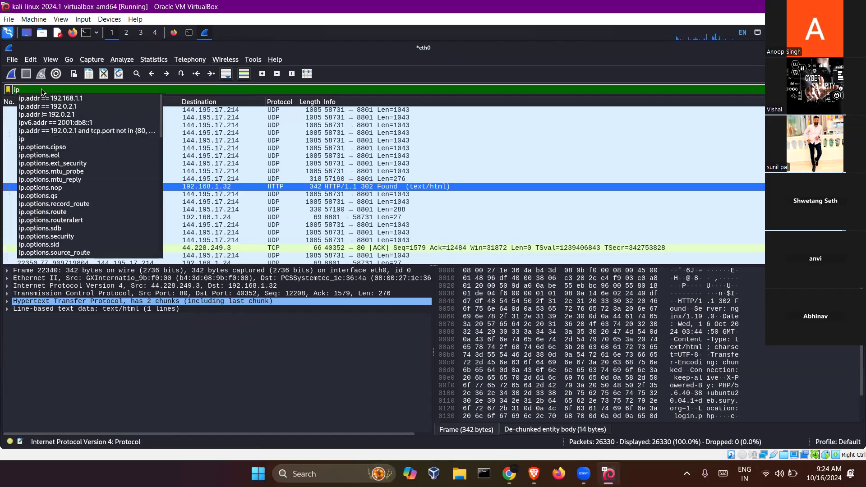
{"action": "type", "text": ".addr =="}
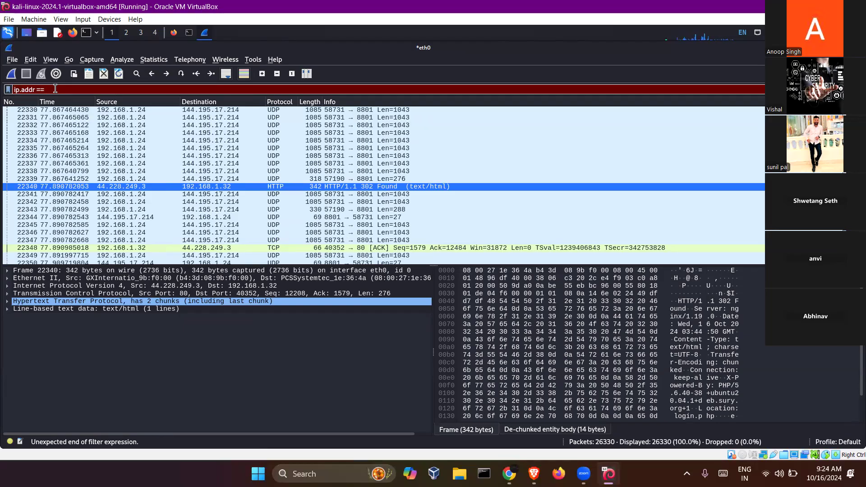
- Filter the packet list on ip.addr == 192.168.1.32, leaving 281 packets
{"action": "type", "text": "19"}
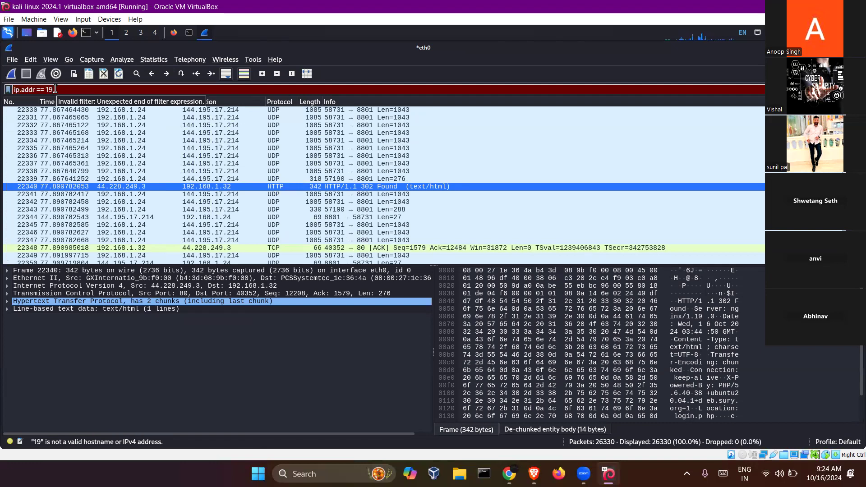
{"action": "type", "text": "2.168.1.32"}
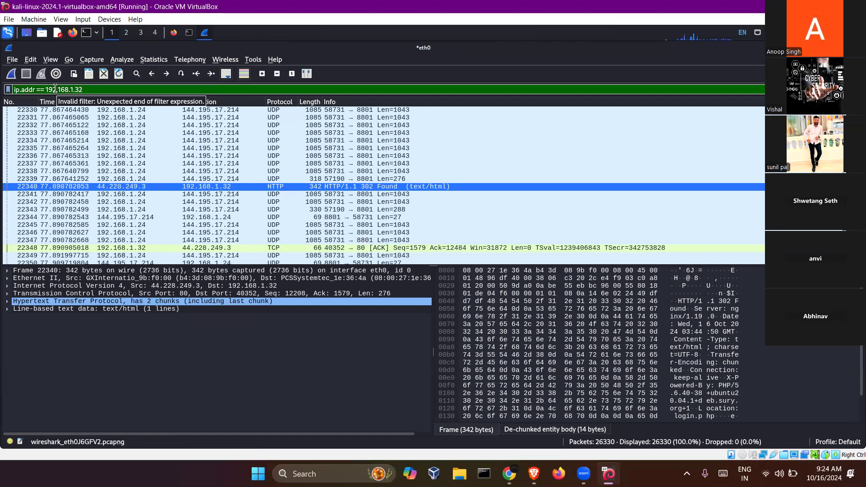
{"action": "key", "text": "Return"}
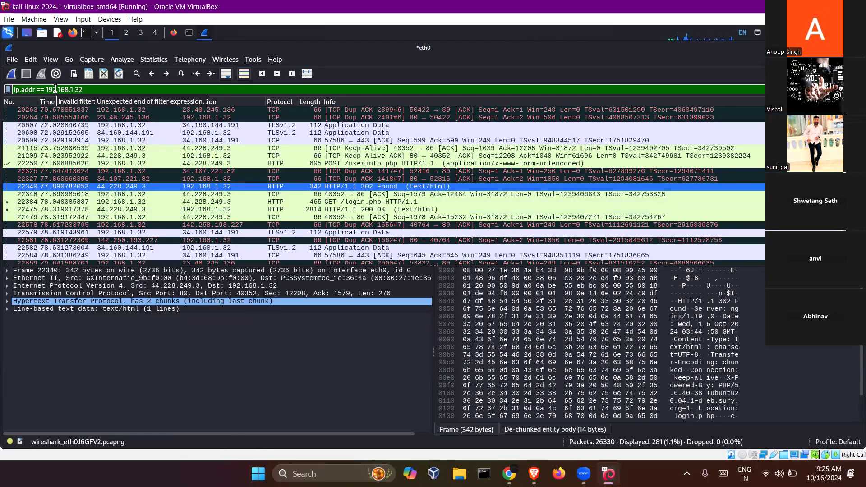
{"action": "scroll", "coordinate": [104, 150], "scroll_direction": "up", "scroll_amount": 2}
{"action": "scroll", "coordinate": [104, 150], "scroll_direction": "up", "scroll_amount": 20}
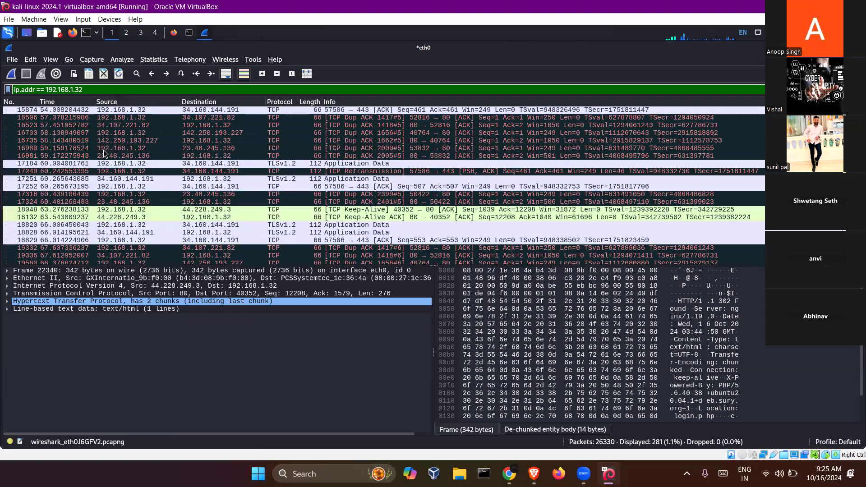
{"action": "scroll", "coordinate": [736, 203], "scroll_direction": "up", "scroll_amount": 5}
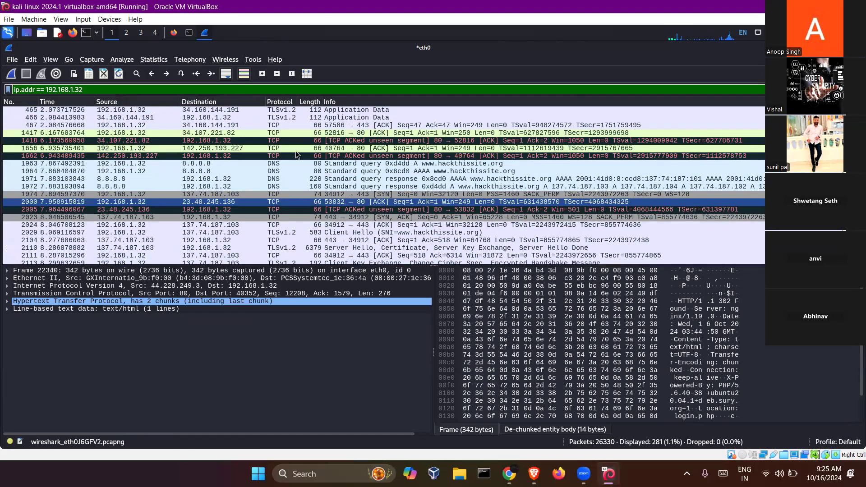
{"action": "left_click", "coordinate": [126, 111]}
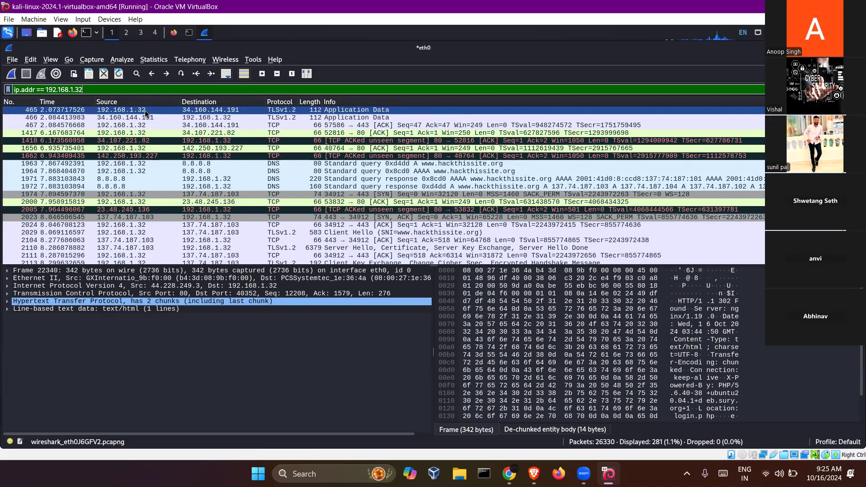
{"action": "left_click", "coordinate": [203, 119]}
{"action": "left_click", "coordinate": [192, 125]}
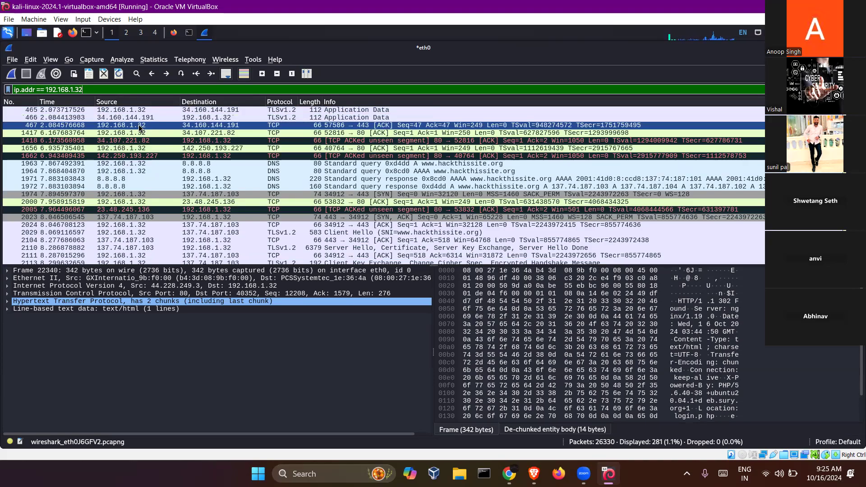
{"action": "left_click", "coordinate": [198, 133]}
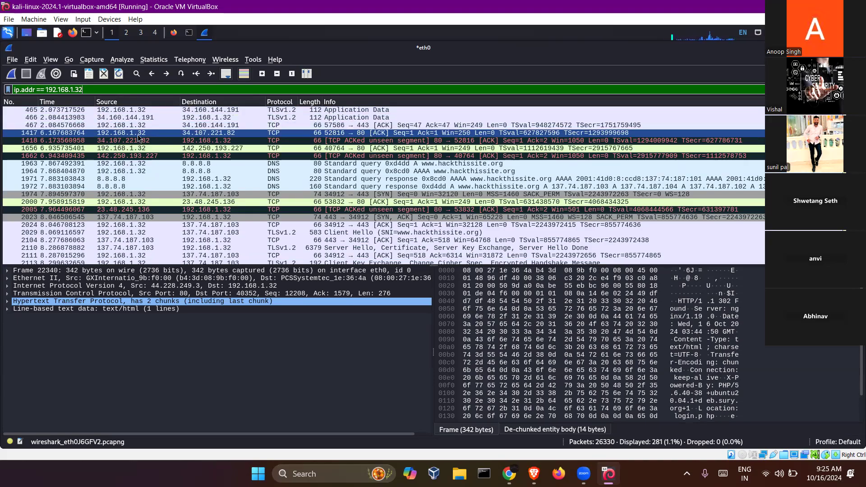
{"action": "left_click_drag", "start_coordinate": [140, 147], "coordinate": [142, 165]}
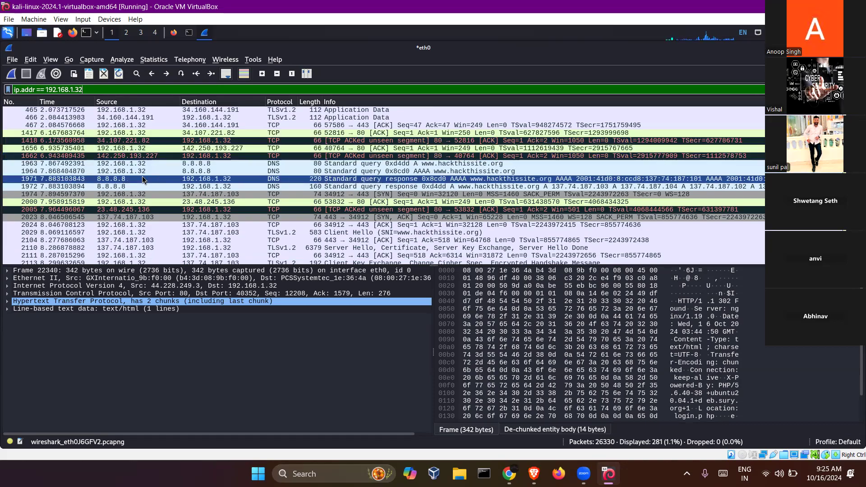
{"action": "left_click", "coordinate": [136, 172]}
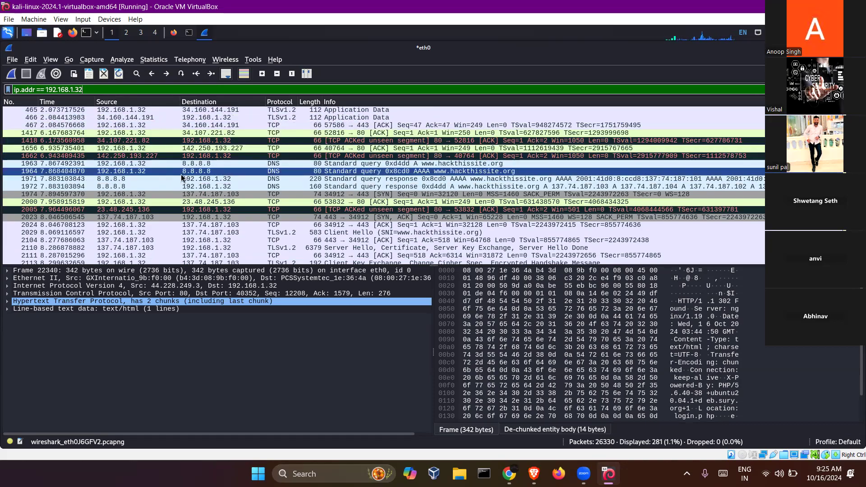
{"action": "left_click", "coordinate": [154, 179]}
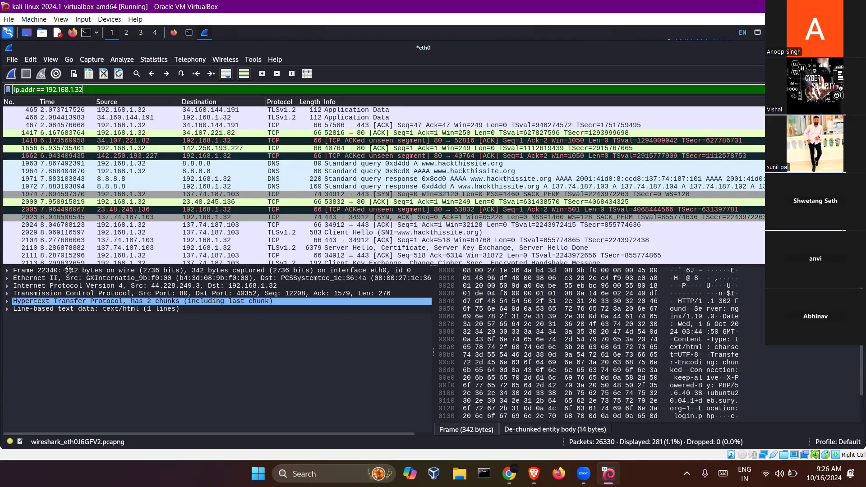
- Inspect packet 22340's Frame, Ethernet II and IPv4 layers, expanding Ethernet II's MAC addresses
{"action": "left_click", "coordinate": [10, 272]}
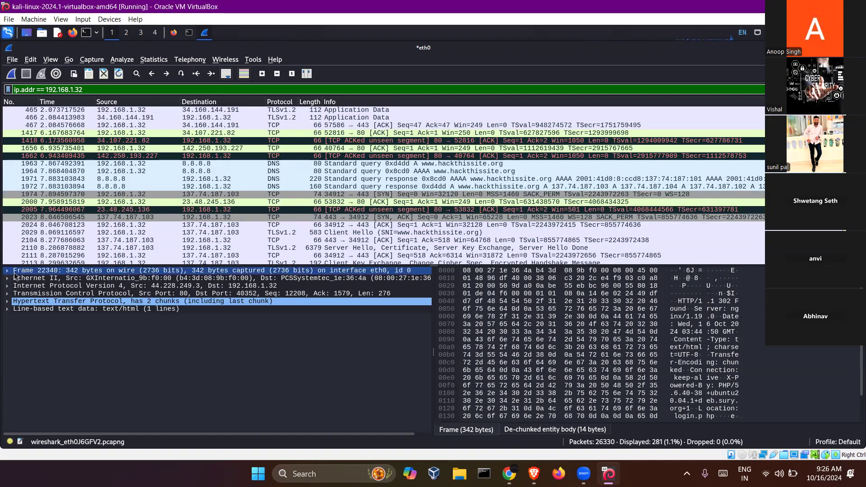
{"action": "left_click", "coordinate": [22, 279]}
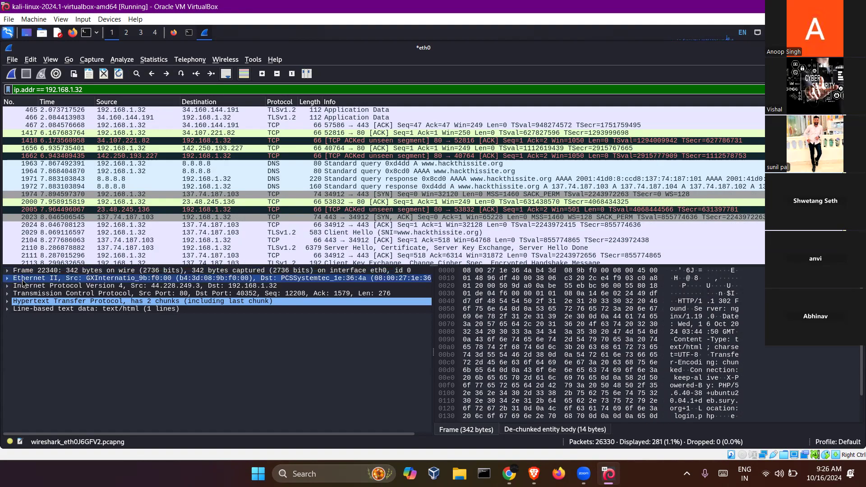
{"action": "left_click", "coordinate": [22, 286]}
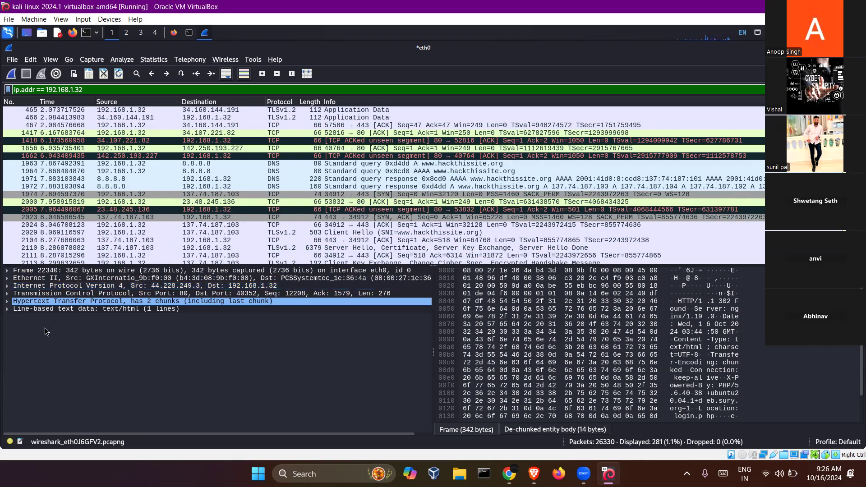
{"action": "left_click", "coordinate": [8, 279]}
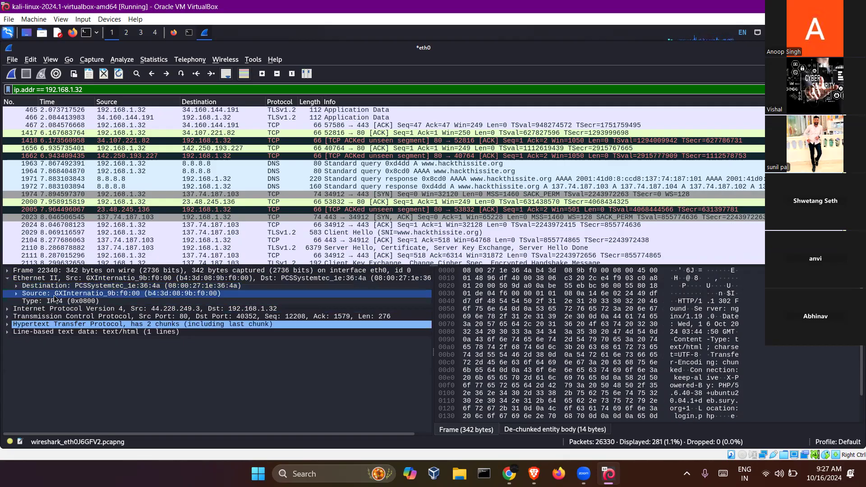
- Expand the IPv4 and TCP headers to show ports 80 and 40352 and the stream index
{"action": "left_click", "coordinate": [8, 310]}
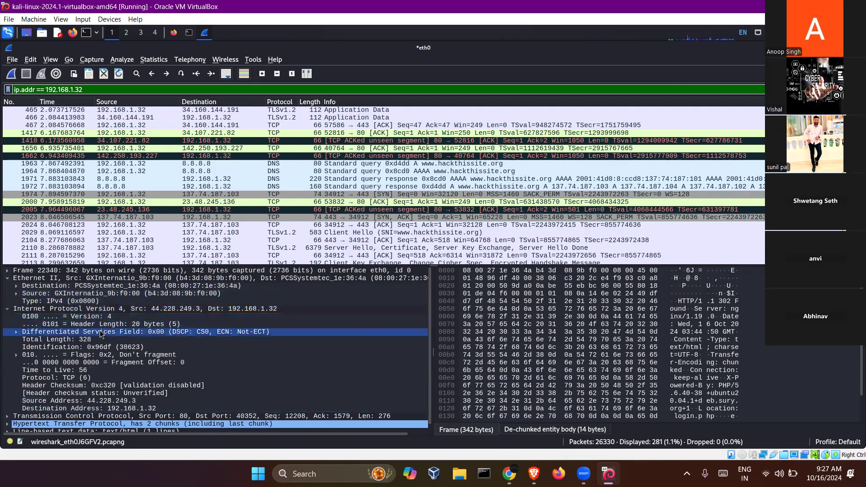
{"action": "scroll", "coordinate": [100, 334], "scroll_direction": "down", "scroll_amount": 1}
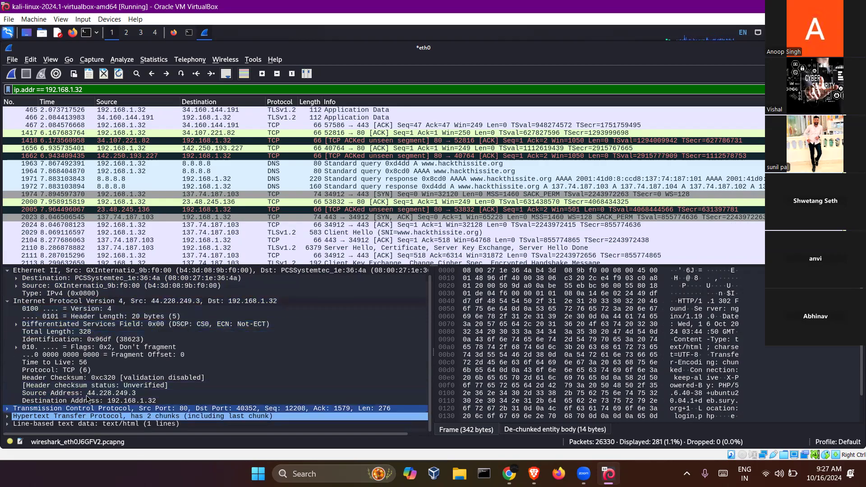
{"action": "left_click", "coordinate": [46, 409]}
{"action": "double_click", "coordinate": [43, 410]}
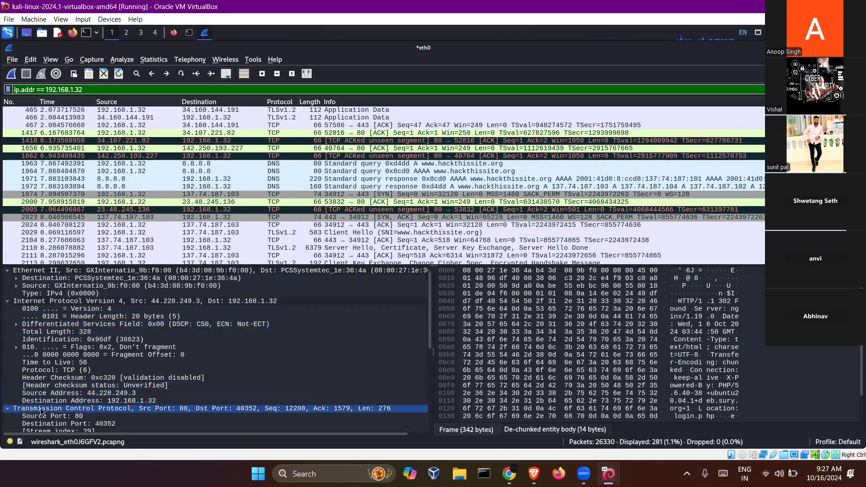
{"action": "scroll", "coordinate": [60, 409], "scroll_direction": "down", "scroll_amount": 2}
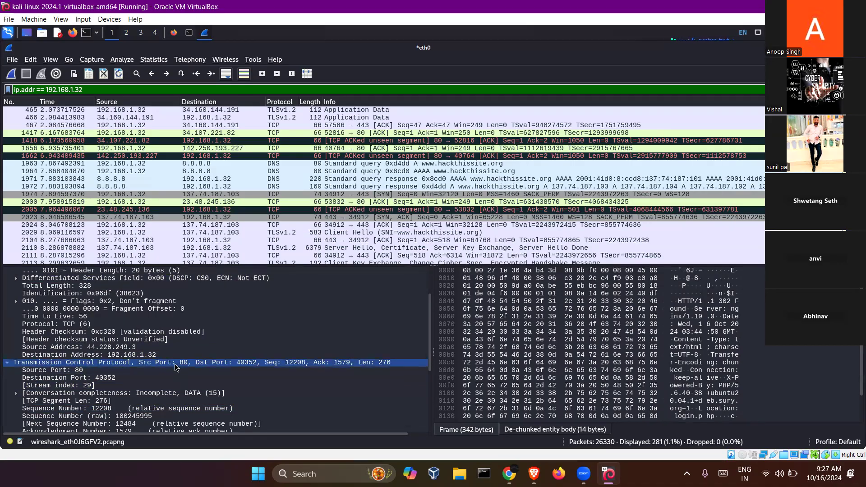
{"action": "left_click", "coordinate": [187, 387]}
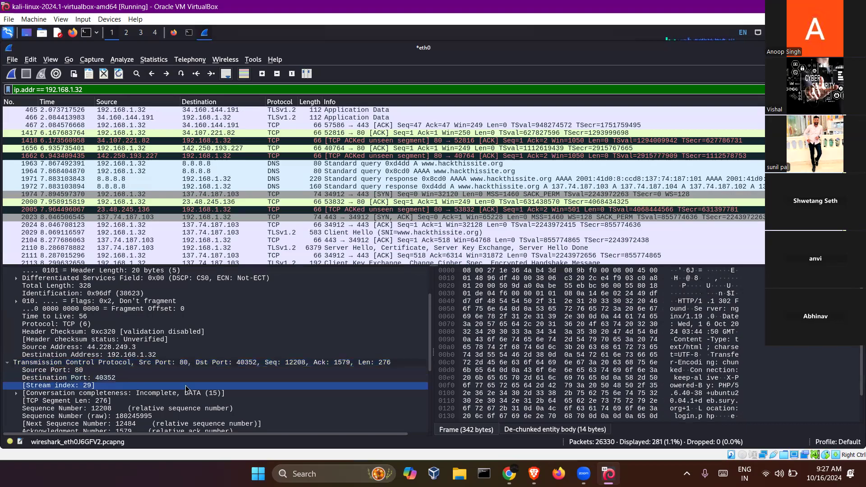
{"action": "scroll", "coordinate": [187, 387], "scroll_direction": "down", "scroll_amount": 6}
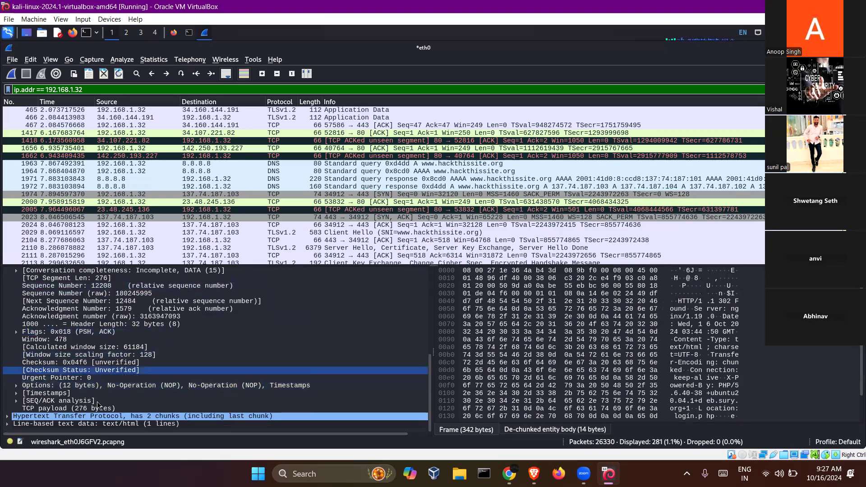
- Expand the HTTP layer to show the 302 Found response and its Location: login.php header
{"action": "left_click", "coordinate": [8, 416]}
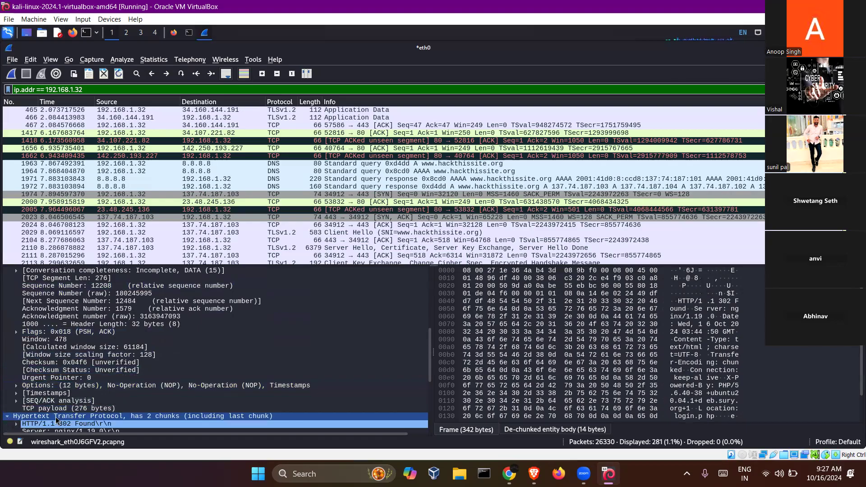
{"action": "scroll", "coordinate": [54, 388], "scroll_direction": "down", "scroll_amount": 5}
{"action": "left_click", "coordinate": [121, 364]}
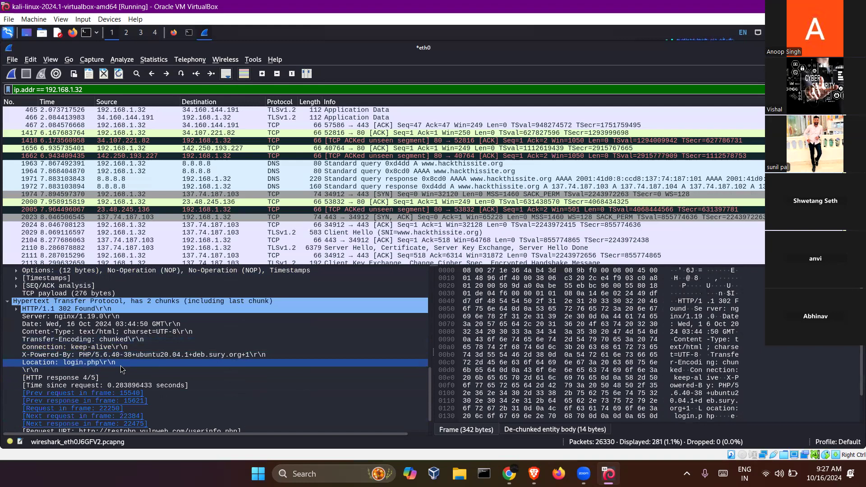
{"action": "scroll", "coordinate": [121, 366], "scroll_direction": "down", "scroll_amount": 1}
{"action": "left_click", "coordinate": [120, 365]}
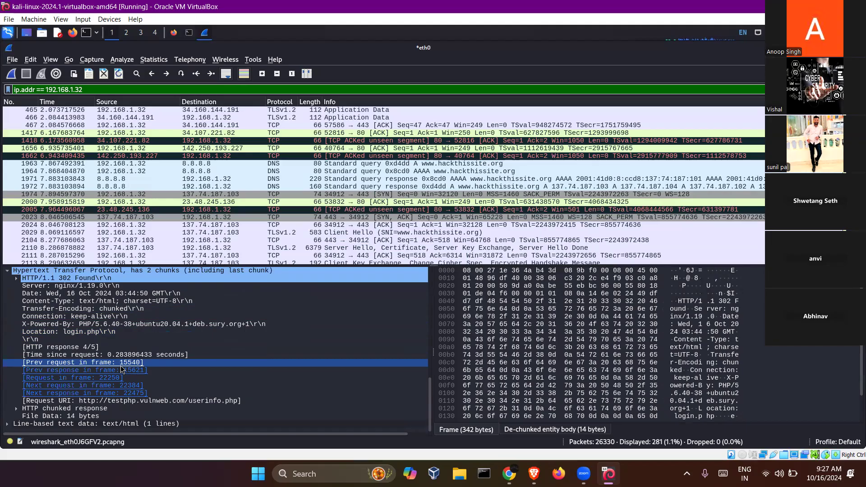
- Check the Connection: keep-alive header, select packet 2024 and open the File menu
{"action": "left_click", "coordinate": [171, 324]}
{"action": "left_click", "coordinate": [163, 318]}
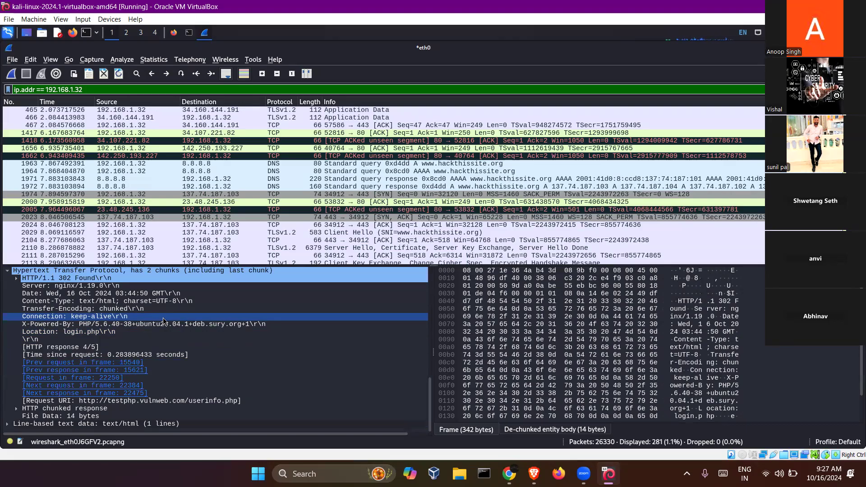
{"action": "left_click", "coordinate": [182, 225]}
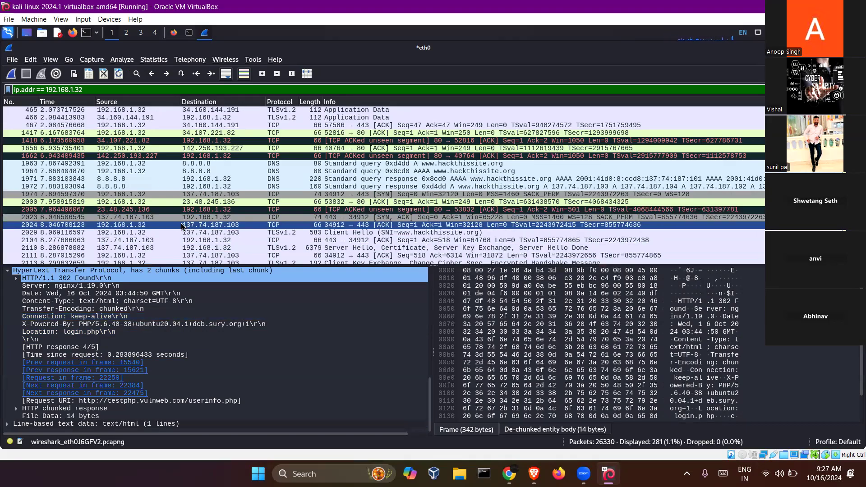
{"action": "left_click", "coordinate": [13, 64]}
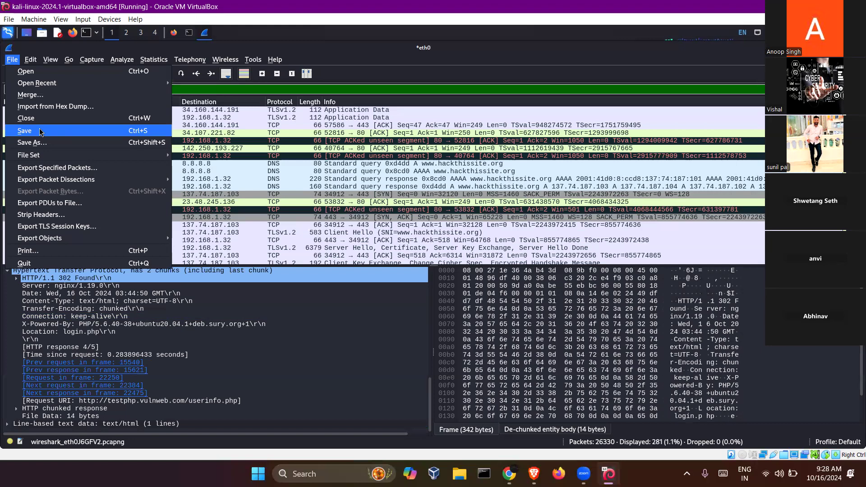
- Save the capture into the /root folder under the name demo, producing demo.pcapng
{"action": "left_click", "coordinate": [41, 131]}
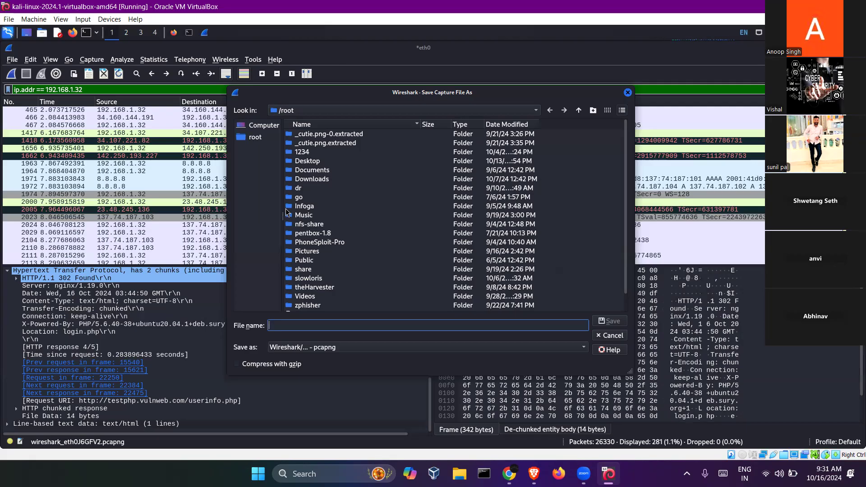
{"action": "left_click_drag", "start_coordinate": [406, 97], "coordinate": [398, 69]}
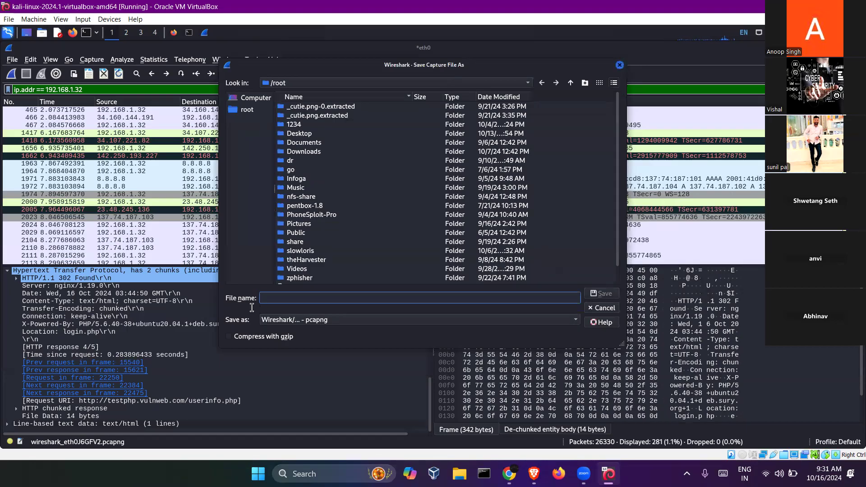
{"action": "left_click", "coordinate": [245, 113]}
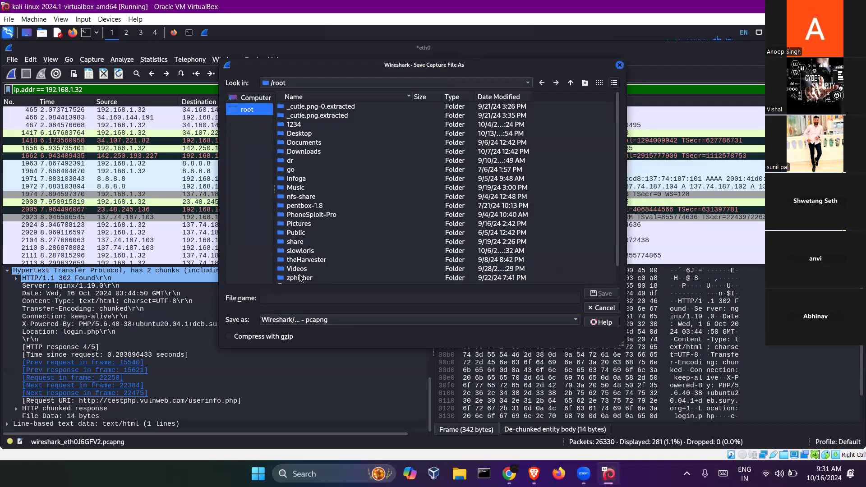
{"action": "left_click", "coordinate": [311, 299]}
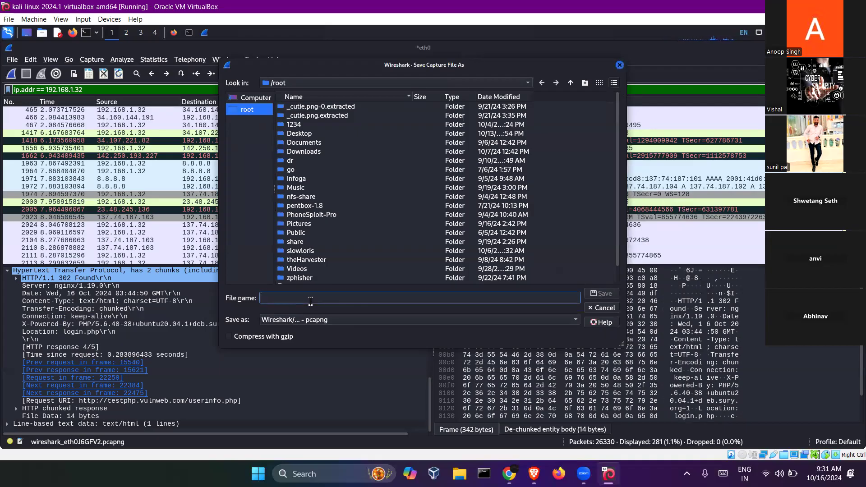
{"action": "type", "text": "demo"}
{"action": "left_click", "coordinate": [603, 293]}
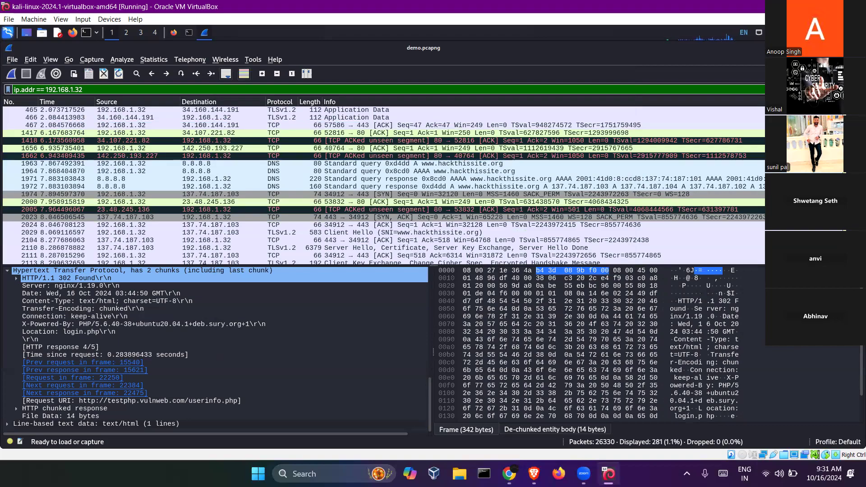
- List the home folder with ls in the terminal and select the demo.pcapng file name
{"action": "key", "text": "alt+Tab"}
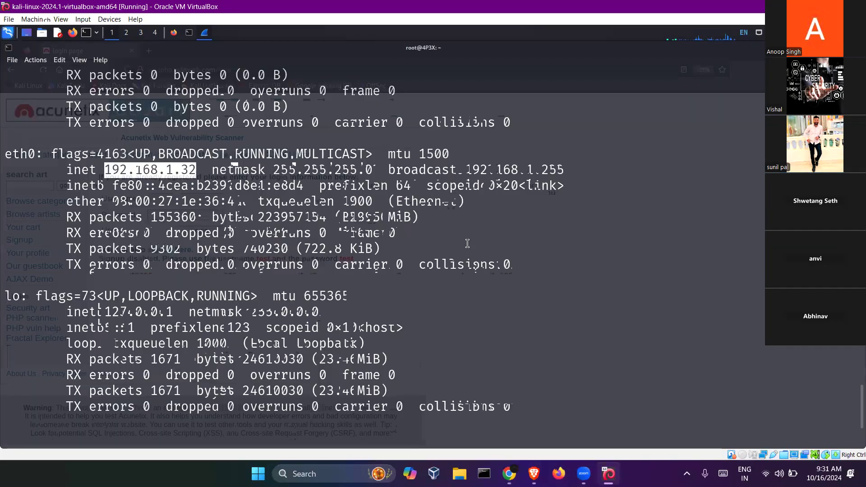
{"action": "type", "text": "ls"}
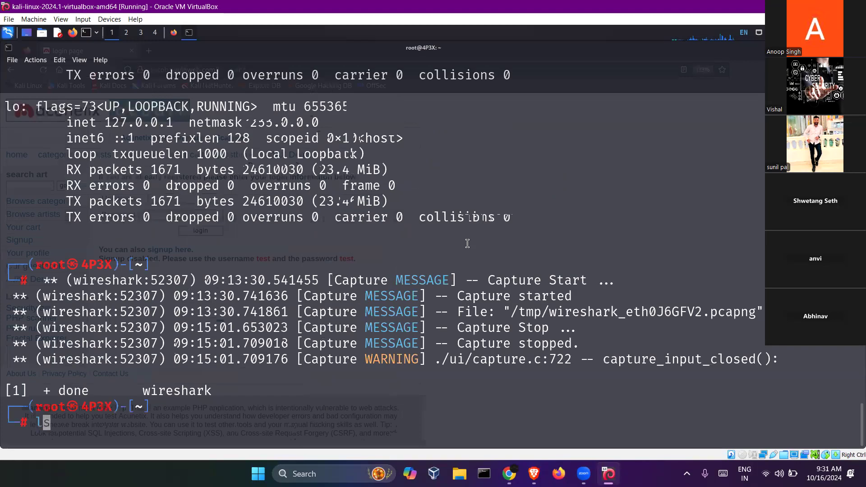
{"action": "key", "text": "Return"}
{"action": "scroll", "coordinate": [264, 256], "scroll_direction": "up", "scroll_amount": 2}
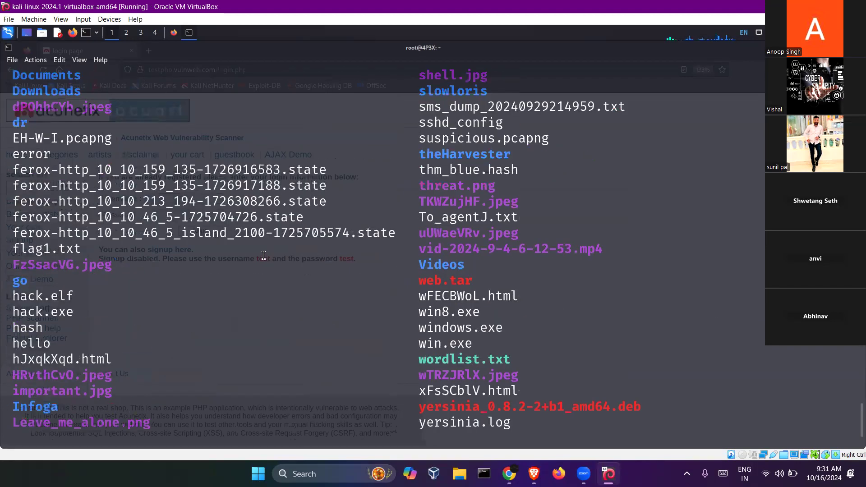
{"action": "scroll", "coordinate": [264, 255], "scroll_direction": "up", "scroll_amount": 3}
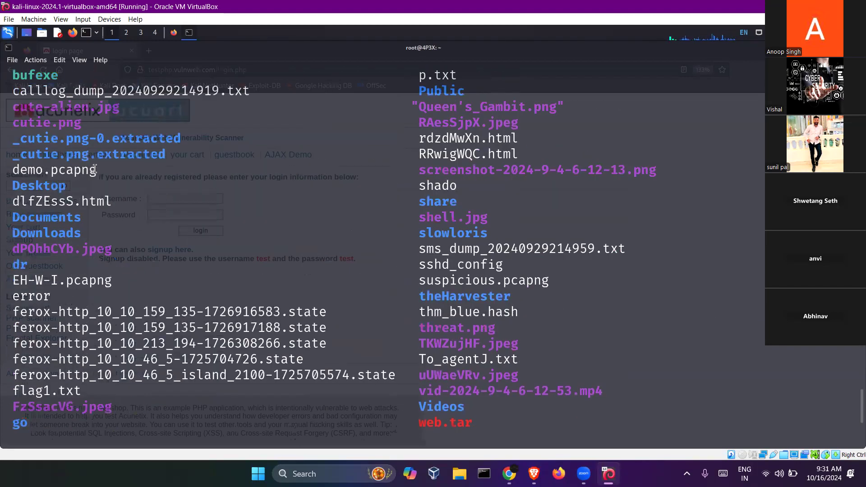
{"action": "double_click", "coordinate": [27, 171]}
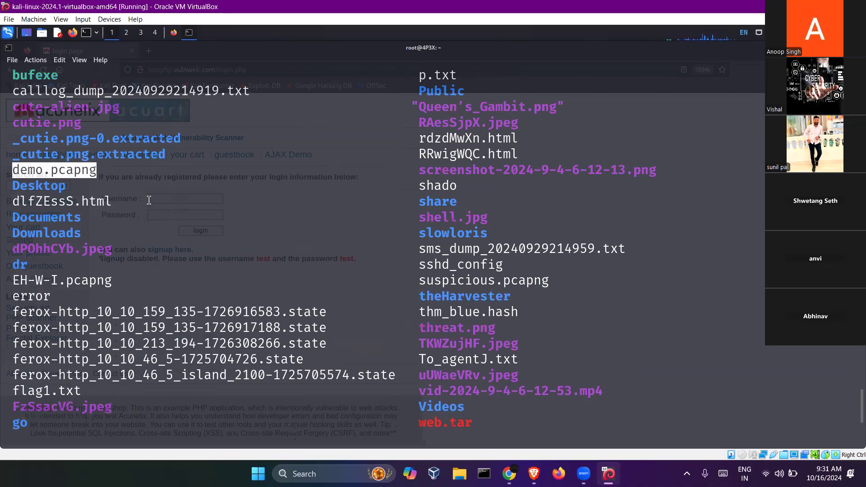
- Correct the misspelled 'dmo.pcapng' to 'demo.pcapng' and run the wireshark launch command
{"action": "type", "text": "d"}
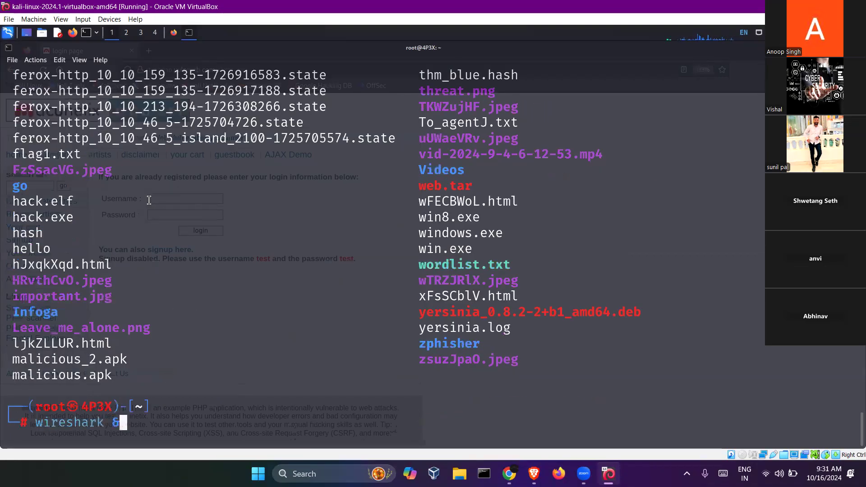
{"action": "type", "text": "mo.p"}
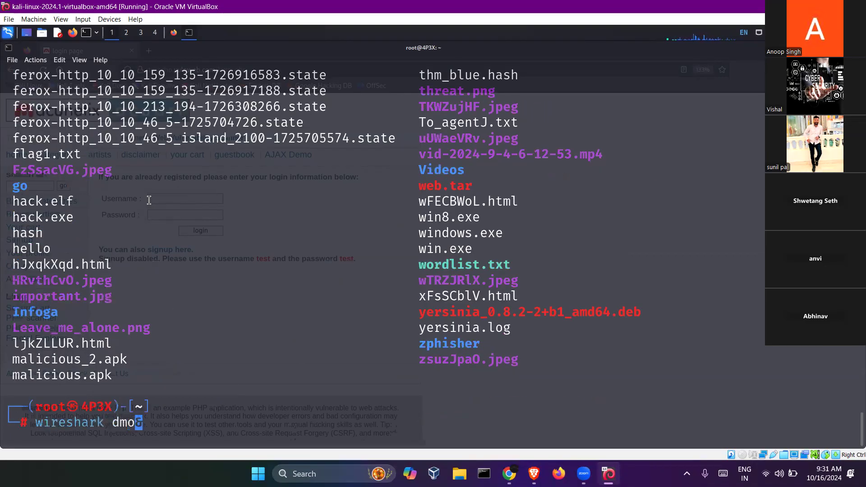
{"action": "type", "text": "capn"}
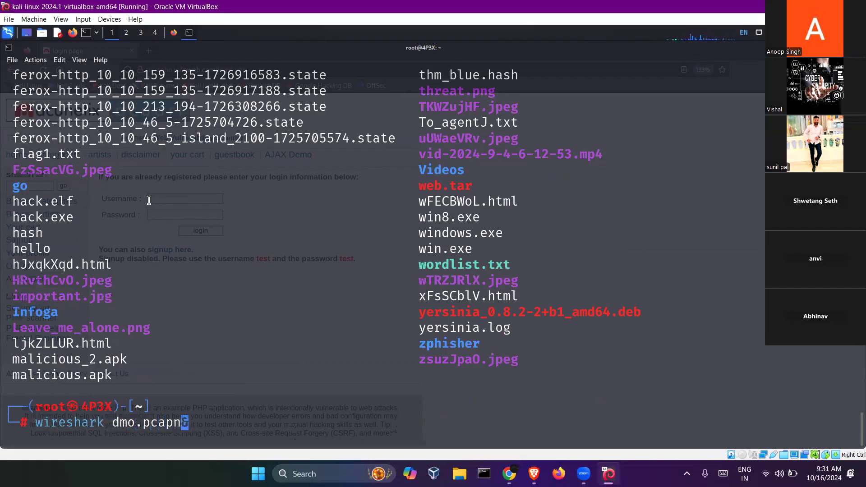
{"action": "type", "text": "g"}
{"action": "key", "text": "Left"}
{"action": "key", "text": "Left"}
{"action": "key", "text": "Left"}
{"action": "key", "text": "Left"}
{"action": "key", "text": "Left"}
{"action": "key", "text": "Left"}
{"action": "key", "text": "Left"}
{"action": "key", "text": "Left"}
{"action": "key", "text": "Left"}
{"action": "type", "text": "e"}
{"action": "key", "text": "Right"}
{"action": "key", "text": "Right"}
{"action": "key", "text": "Right"}
{"action": "key", "text": "Right"}
{"action": "key", "text": "Right"}
{"action": "key", "text": "Right"}
{"action": "key", "text": "Right"}
{"action": "key", "text": "Right"}
{"action": "key", "text": "Right"}
{"action": "key", "text": "Right"}
{"action": "key", "text": "Left"}
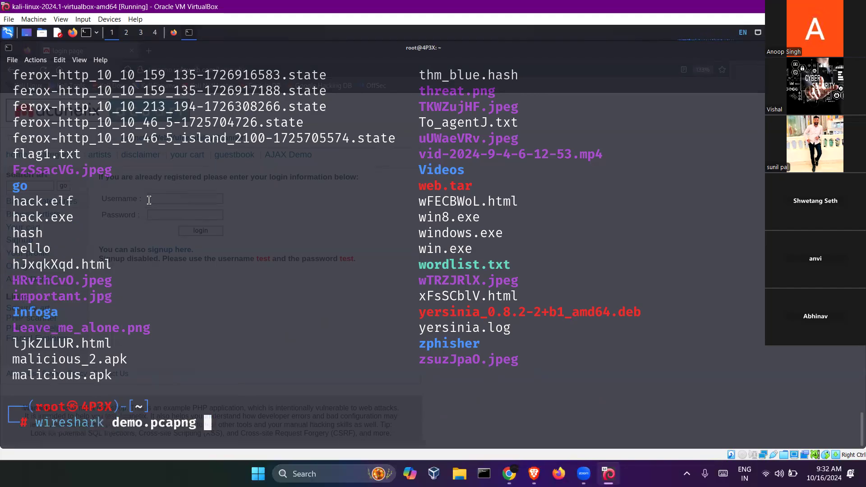
{"action": "key", "text": "Return"}
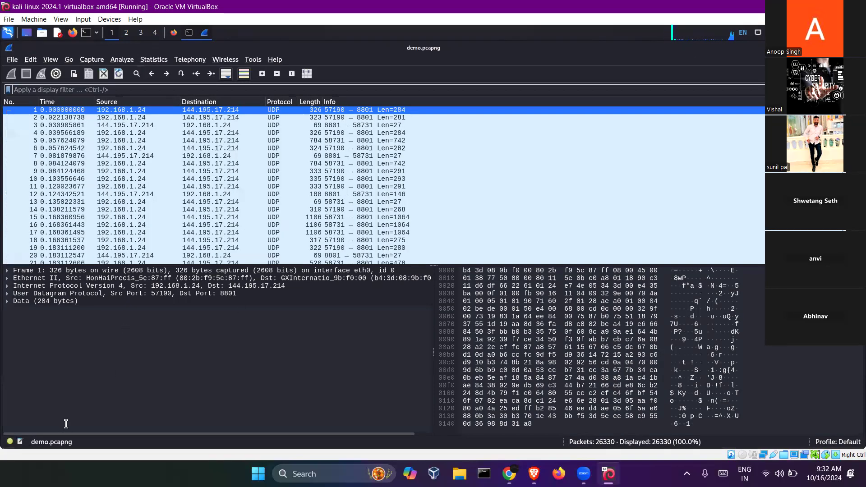
- Interrupt Wireshark with Ctrl+C, relaunch 'wireshark demo.pcapng', then suspend it with Ctrl+Z
{"action": "key", "text": "alt+Tab"}
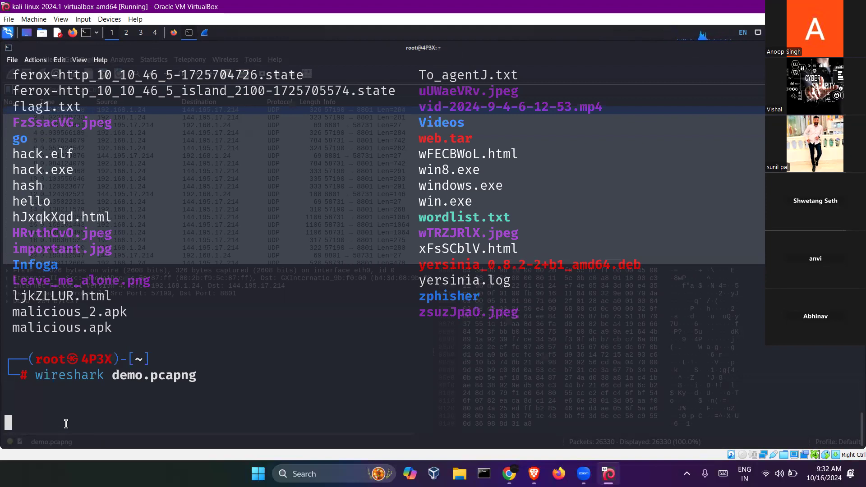
{"action": "key", "text": "ctrl+c"}
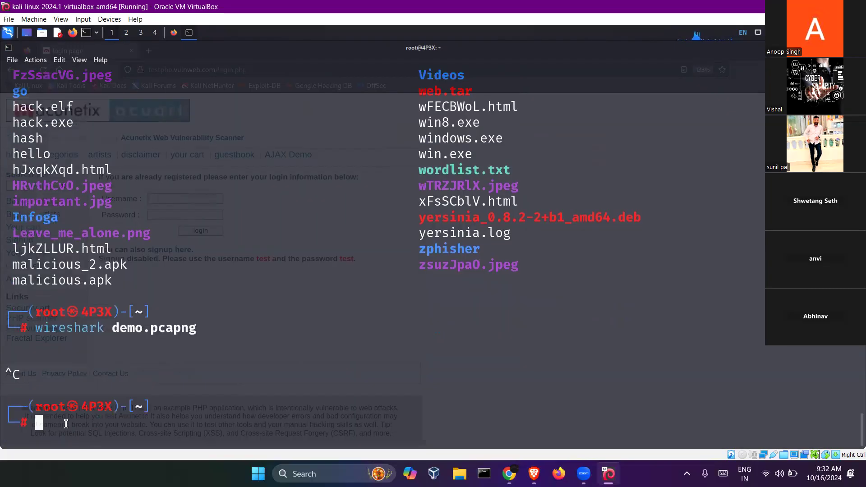
{"action": "key", "text": "Up"}
{"action": "key", "text": "Return"}
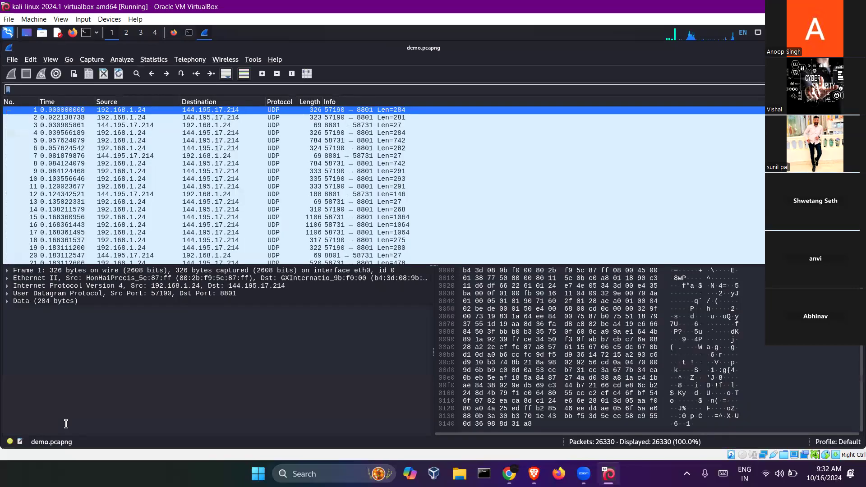
{"action": "key", "text": "alt+Tab"}
{"action": "key", "text": "ctrl+z"}
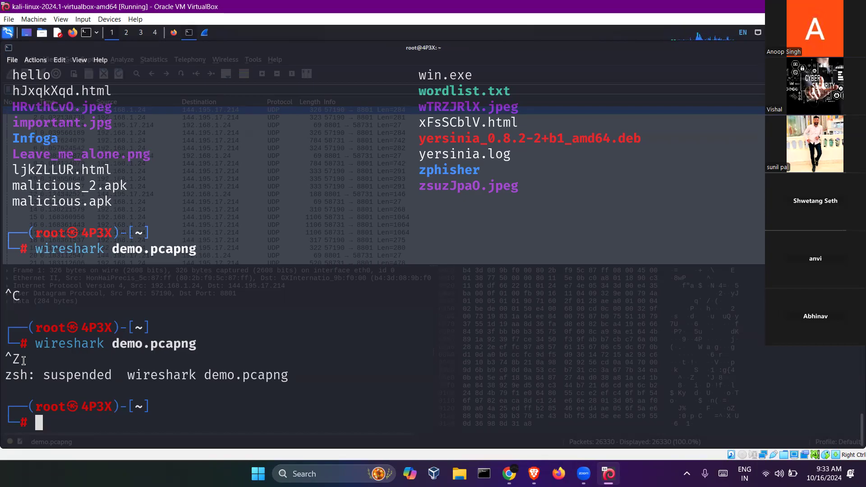
- Force-quit the unresponsive Wireshark window and relaunch 'wireshark demo.pcapng' from the terminal
{"action": "key", "text": "alt+Tab"}
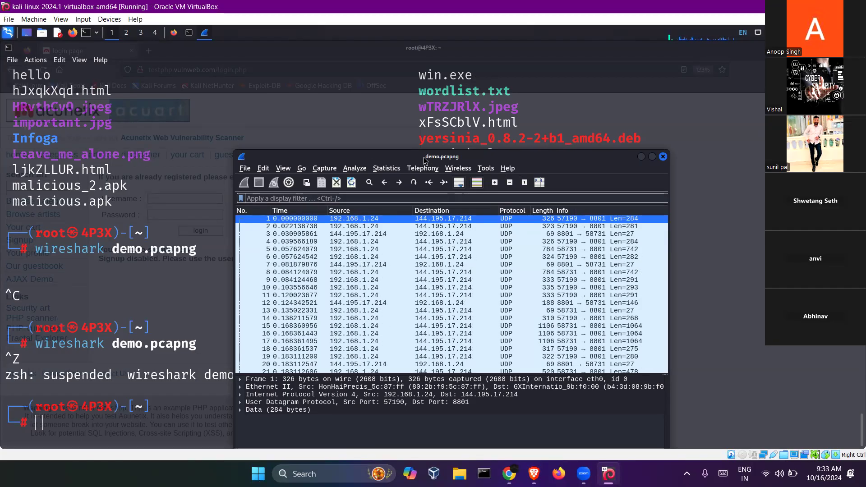
{"action": "left_click_drag", "start_coordinate": [424, 157], "coordinate": [465, 143]}
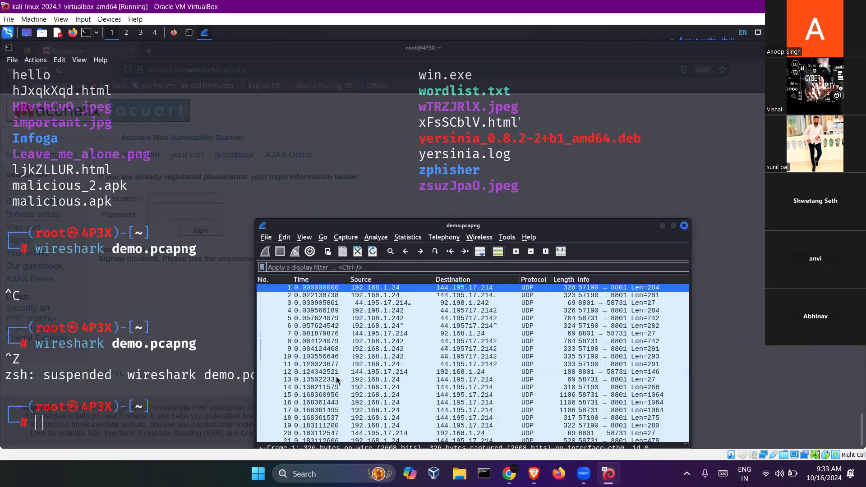
{"action": "left_click", "coordinate": [686, 226]}
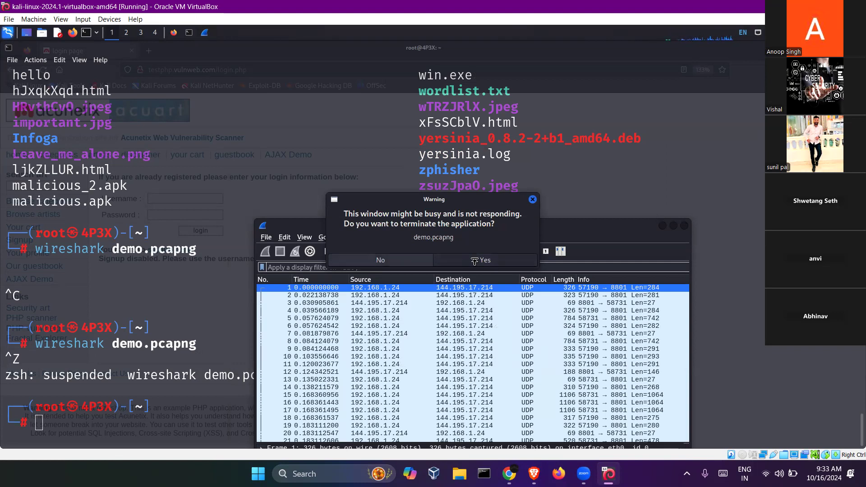
{"action": "left_click", "coordinate": [475, 261]}
{"action": "key", "text": "Up"}
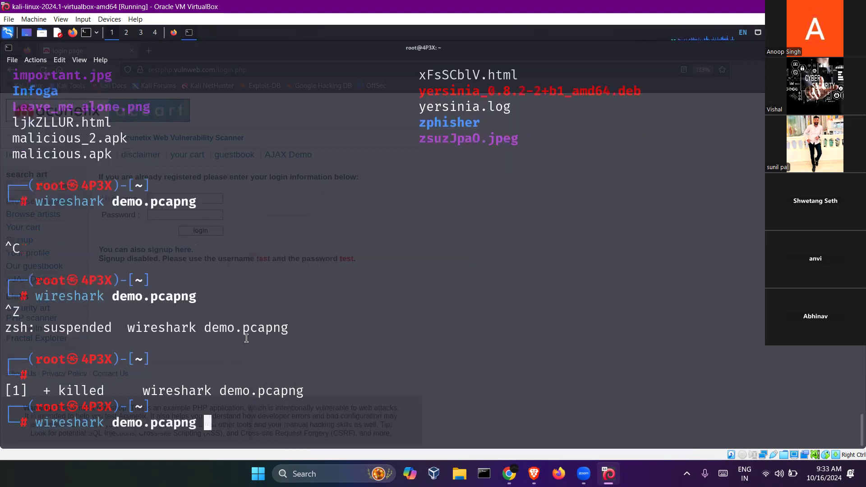
{"action": "key", "text": "Return"}
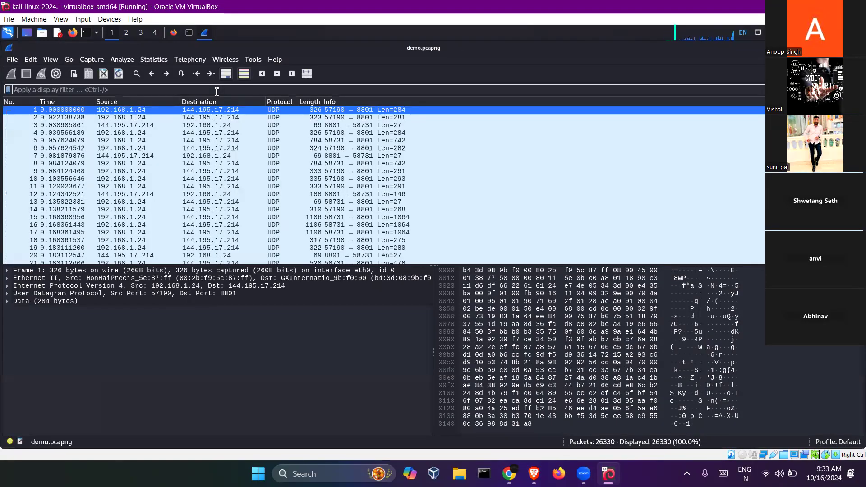
- Apply the http filter, select POST /userinfo.php packet 22250 and expand its username and password fields
{"action": "type", "text": "http"}
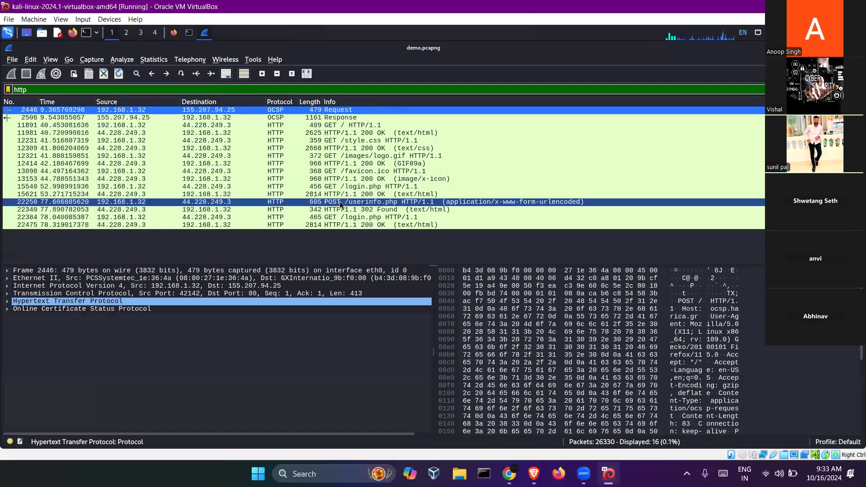
{"action": "left_click", "coordinate": [333, 203]}
{"action": "left_click", "coordinate": [8, 308]}
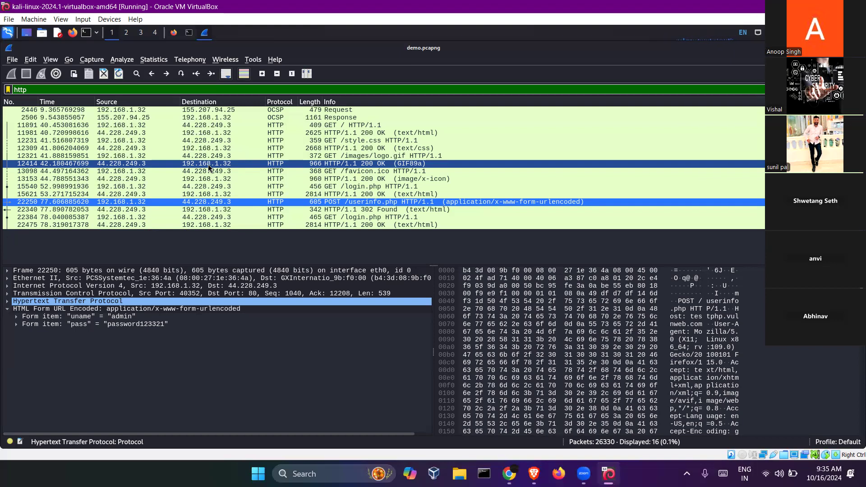
{"action": "left_click", "coordinate": [177, 239]}
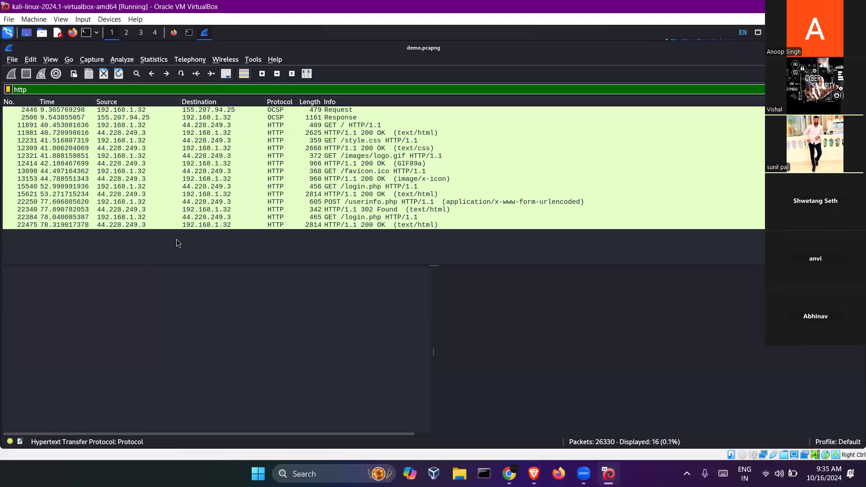
{"action": "left_click", "coordinate": [267, 204]}
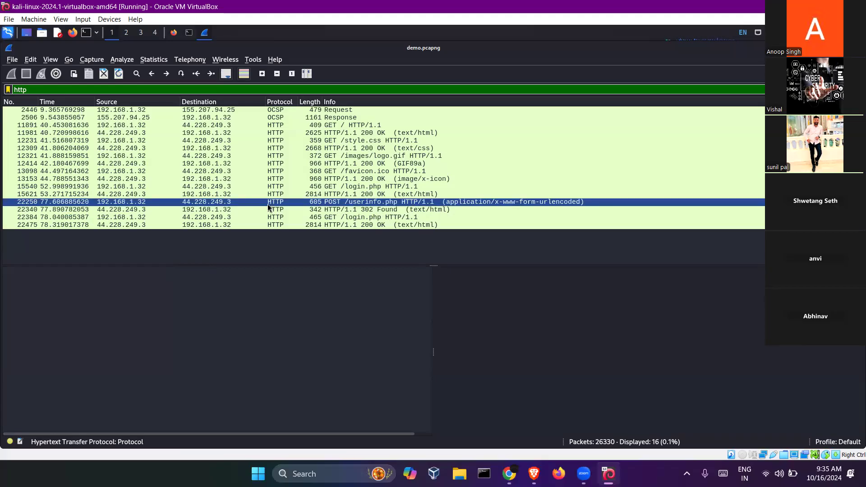
{"action": "left_click", "coordinate": [470, 312]}
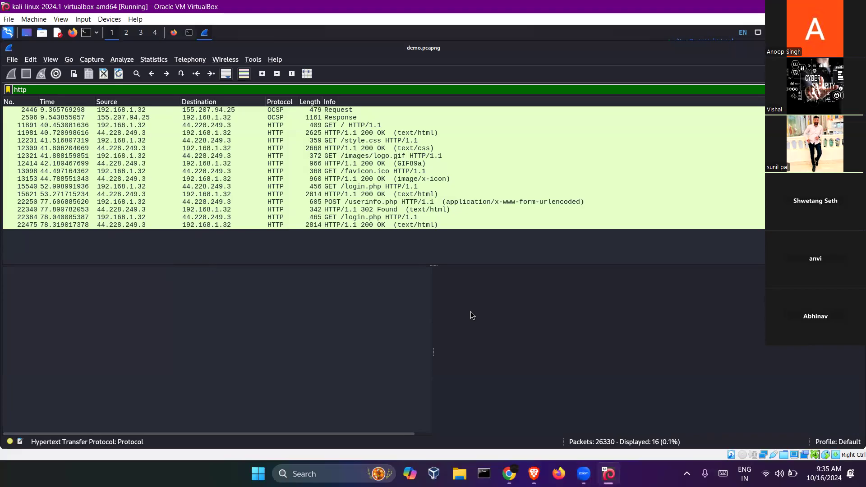
- Inspect packet 13153, the 960-byte image/x-icon favicon response, then open the Statistics menu
{"action": "left_click", "coordinate": [271, 178]}
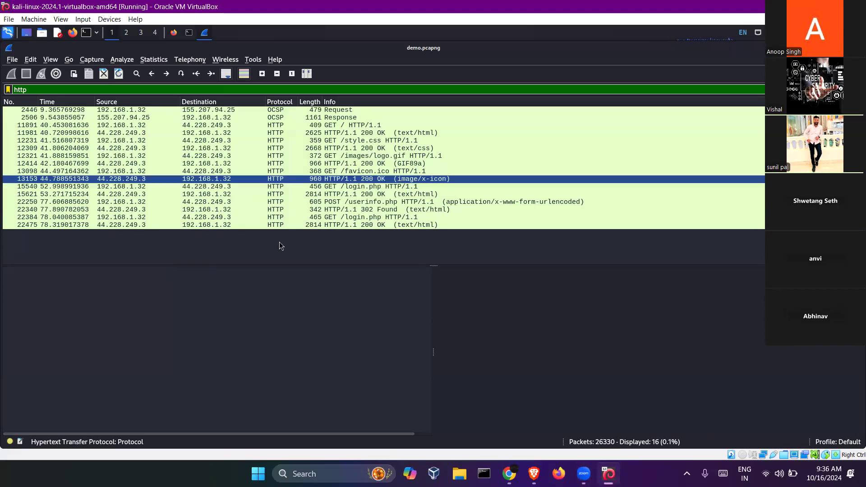
{"action": "left_click", "coordinate": [260, 164]}
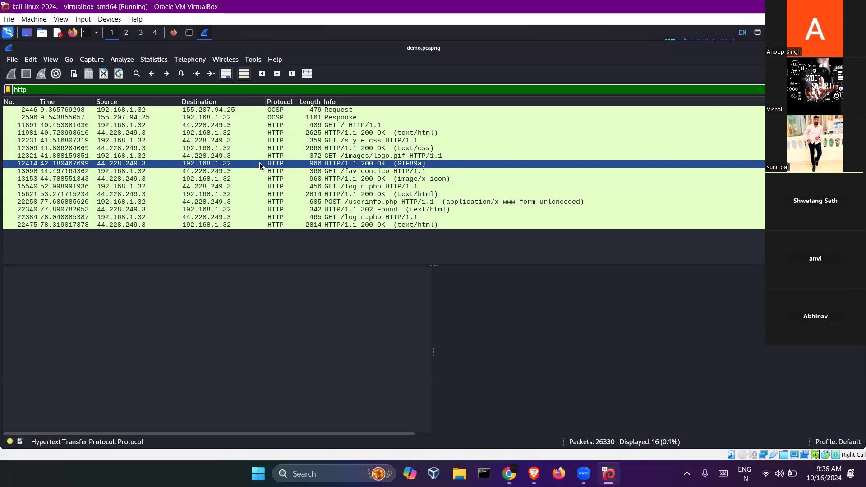
{"action": "left_click", "coordinate": [205, 181]}
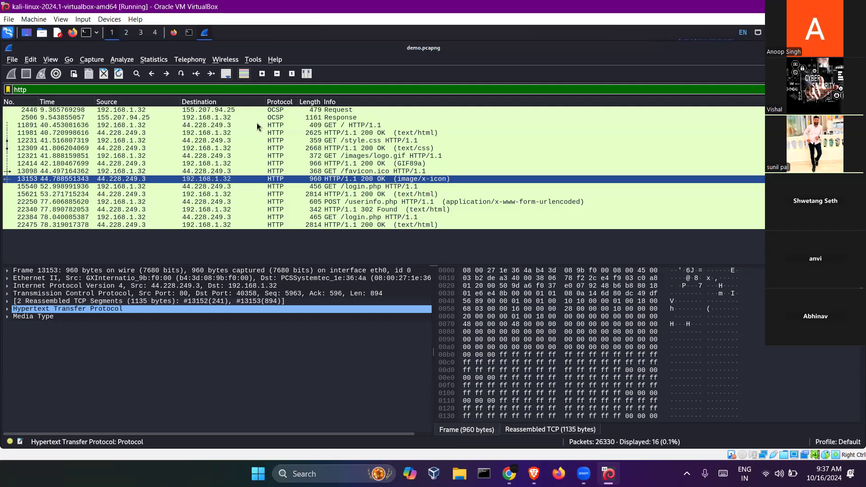
{"action": "left_click", "coordinate": [149, 62]}
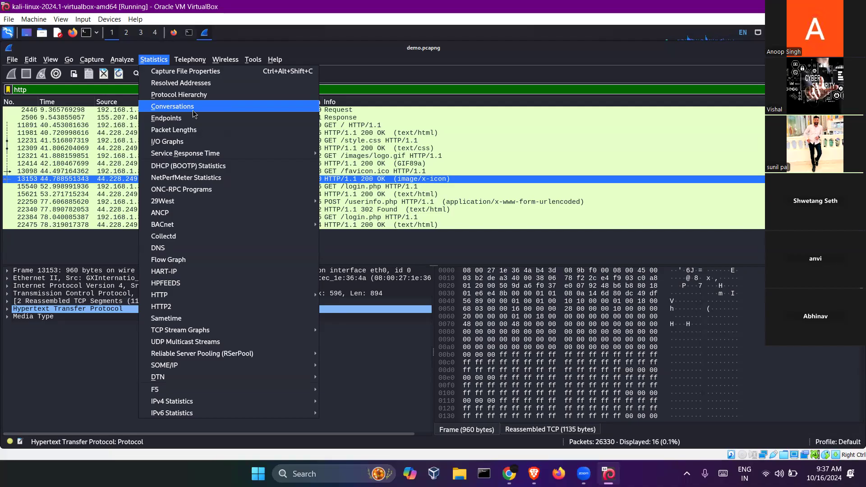
- Sort the IPv4 conversations for 192.168.1.32 by Packets, busiest first, then close the Conversations window
{"action": "left_click", "coordinate": [181, 109]}
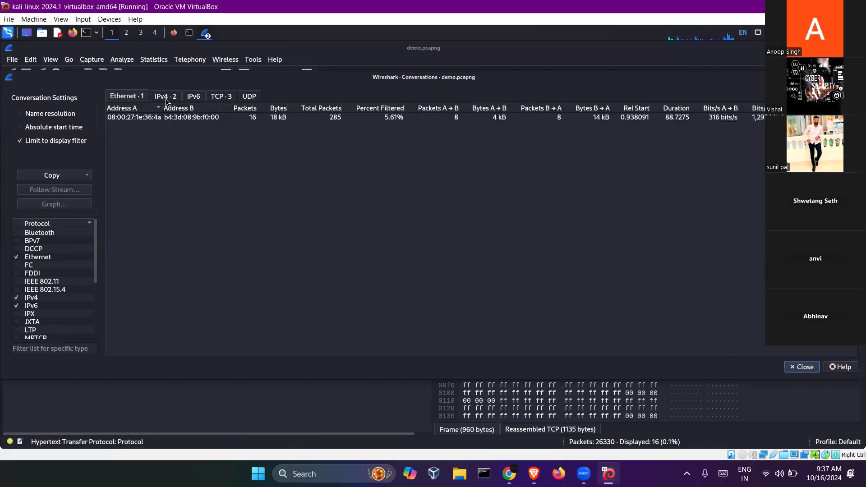
{"action": "left_click", "coordinate": [165, 99]}
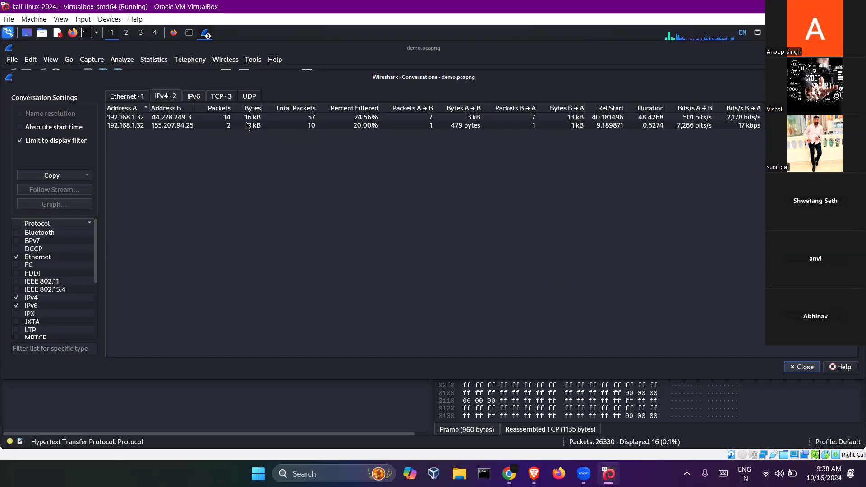
{"action": "left_click", "coordinate": [223, 110]}
{"action": "left_click", "coordinate": [222, 110]}
{"action": "key", "text": "Escape"}
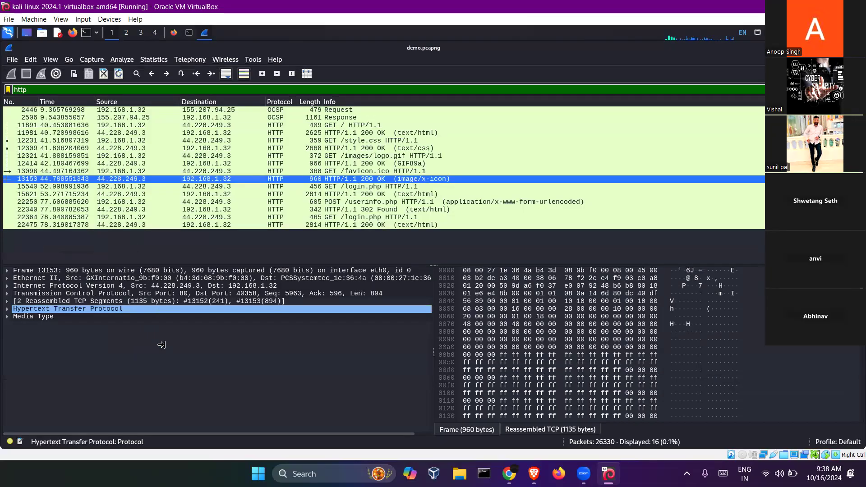
- Replace the http filter text with a src.ip.addr == 192.168.1.32 filter expression
{"action": "double_click", "coordinate": [41, 88]}
{"action": "key", "text": "BackSpace"}
{"action": "type", "text": "src"}
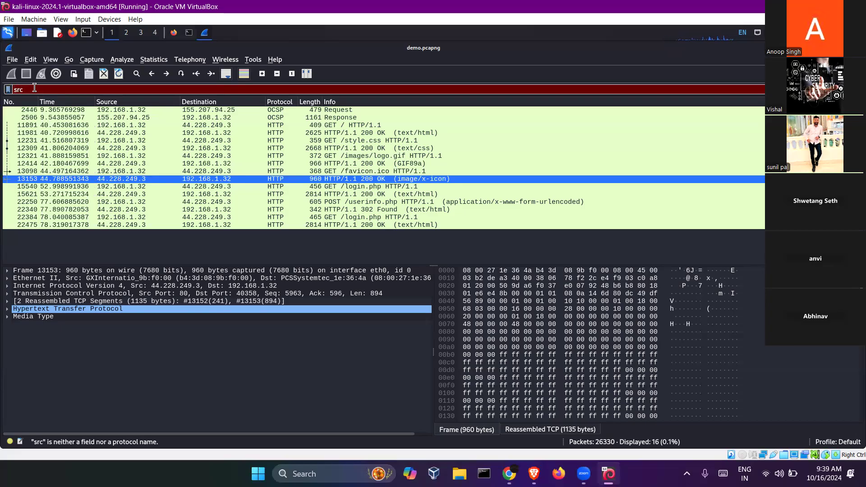
{"action": "type", "text": ".addr"}
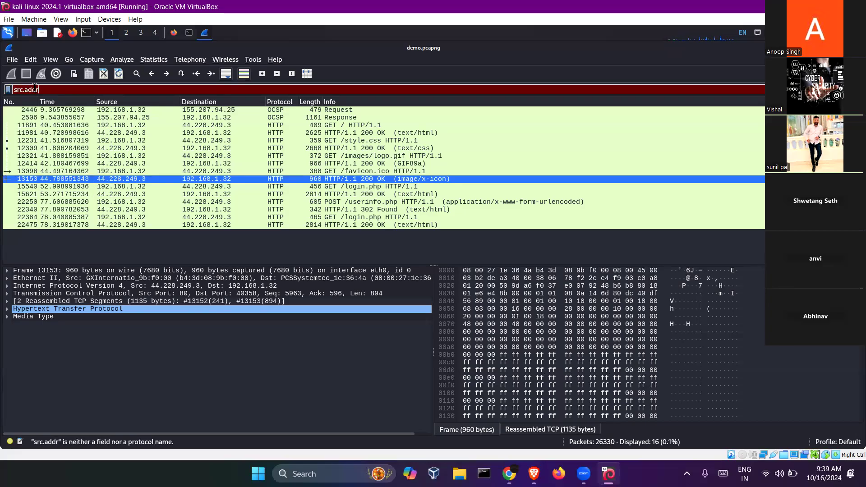
{"action": "type", "text": " == 192.168.1.32"}
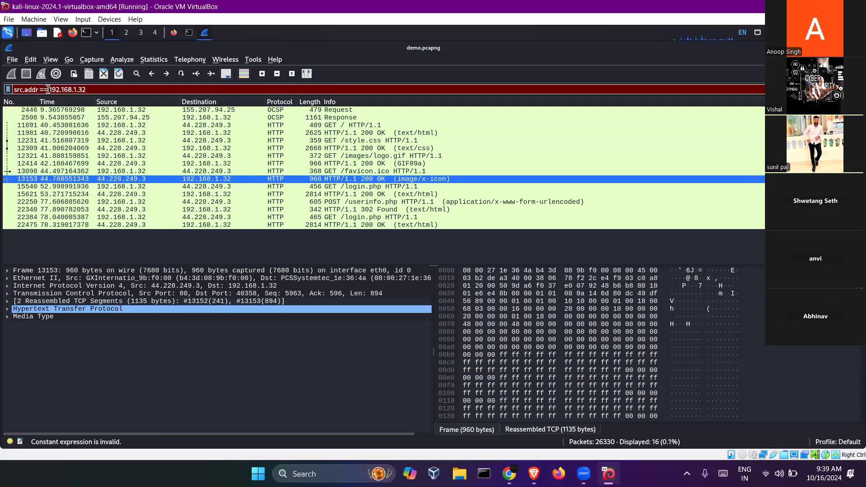
{"action": "key", "text": "BackSpace"}
{"action": "key", "text": "BackSpace"}
{"action": "key", "text": "BackSpace"}
{"action": "key", "text": "Right"}
{"action": "key", "text": "Delete"}
{"action": "type", "text": "src.ip."}
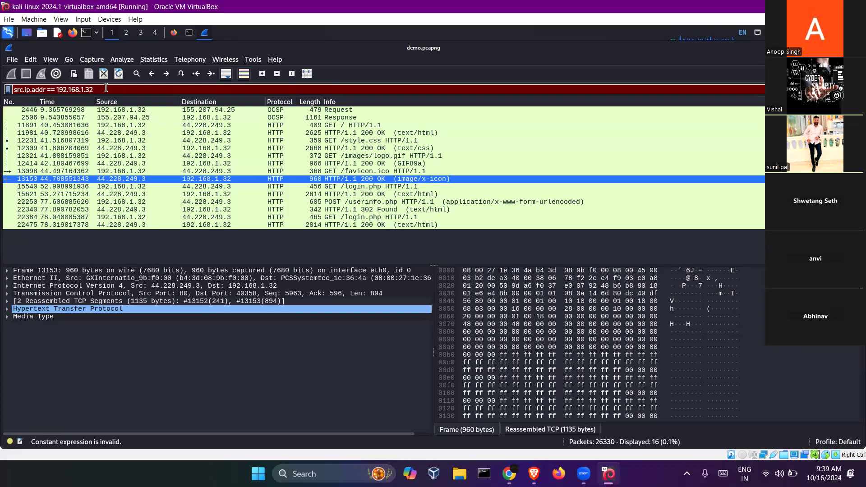
- Erase the filter text and apply the empty filter so all 26,330 packets show
{"action": "left_click_drag", "start_coordinate": [45, 89], "coordinate": [3, 93]}
{"action": "key", "text": "BackSpace"}
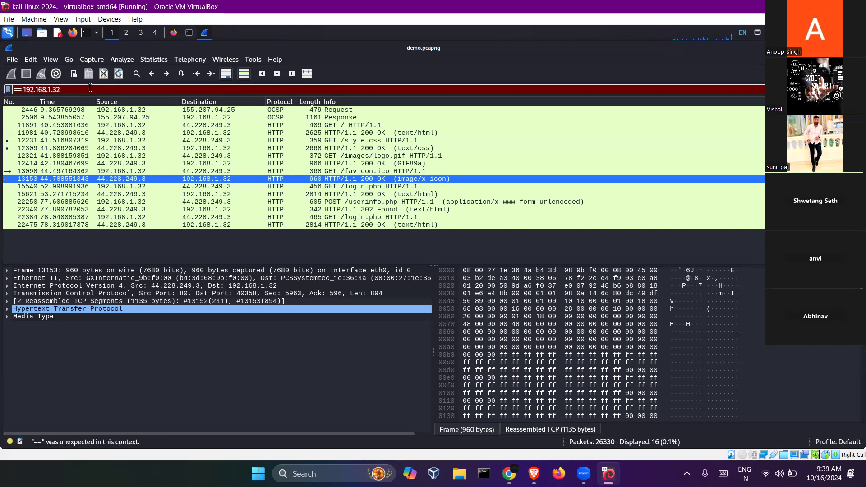
{"action": "key", "text": "ctrl+a"}
{"action": "type", "text": "src"}
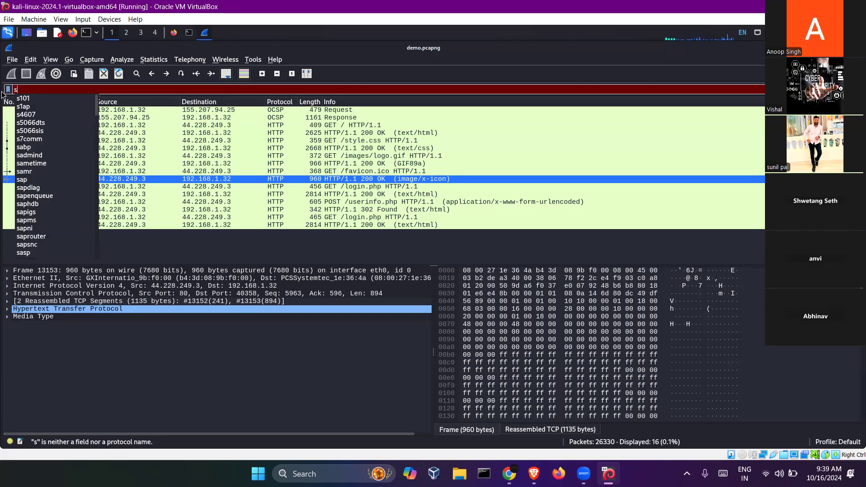
{"action": "key", "text": "BackSpace"}
{"action": "key", "text": "BackSpace"}
{"action": "key", "text": "BackSpace"}
{"action": "key", "text": "Return"}
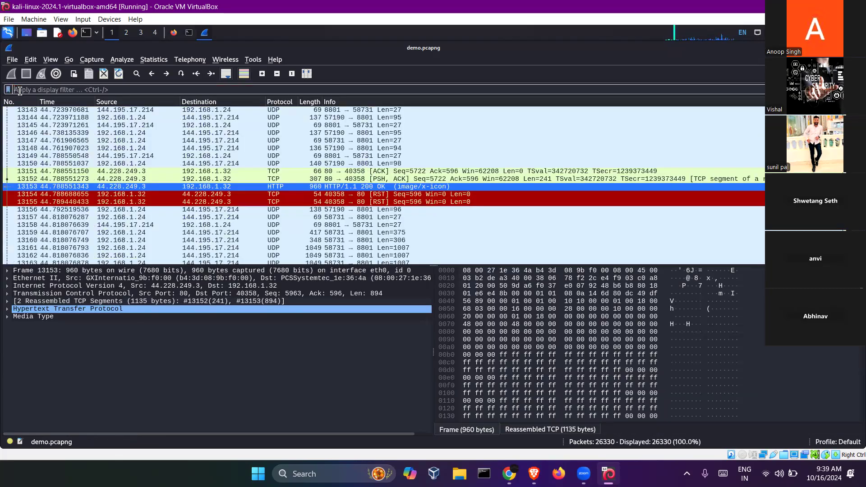
- Try out filter text such as src, ip and des before starting an ip filter
{"action": "type", "text": "src"}
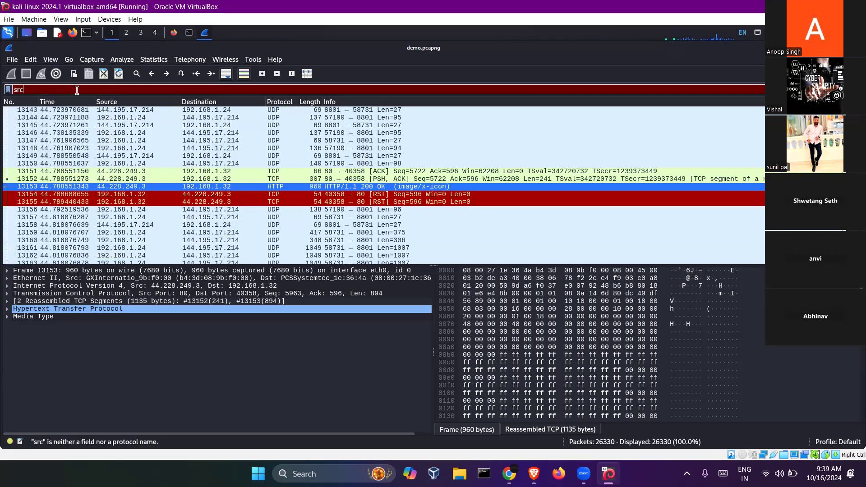
{"action": "key", "text": "BackSpace"}
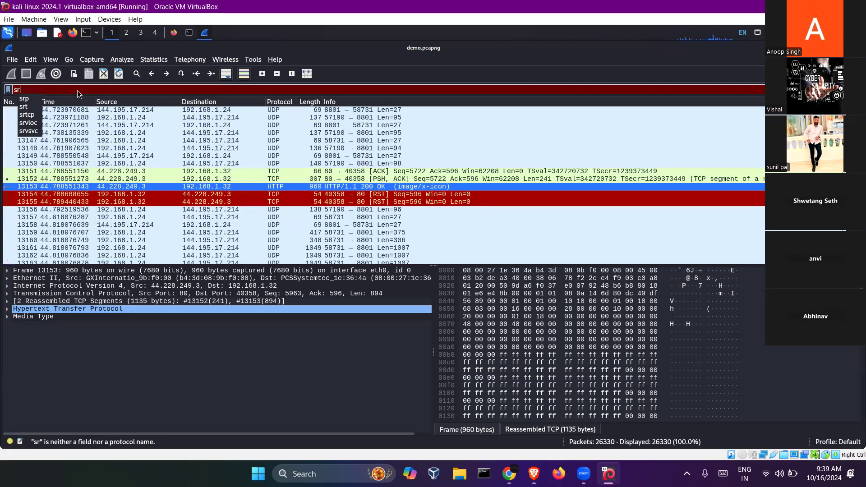
{"action": "key", "text": "BackSpace"}
{"action": "key", "text": "BackSpace"}
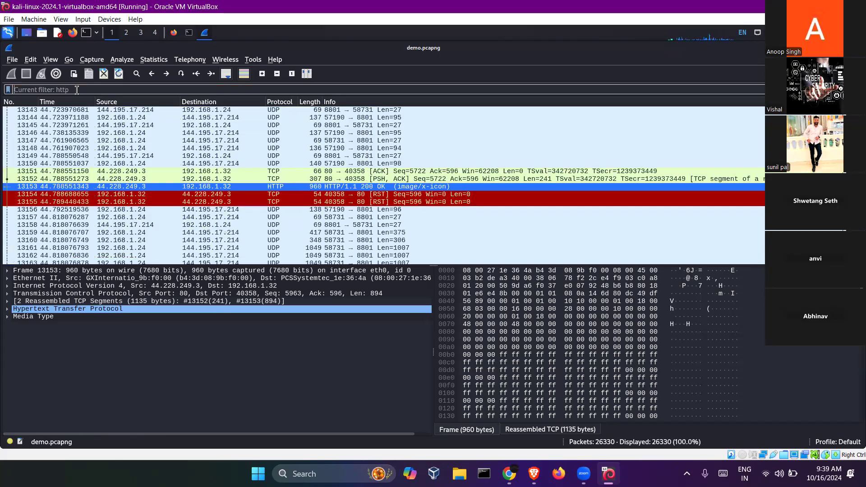
{"action": "type", "text": "ip"}
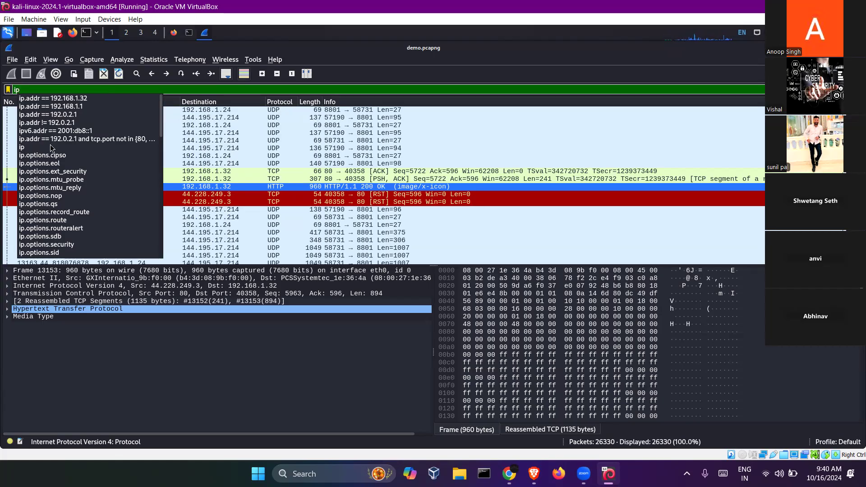
{"action": "key", "text": "BackSpace"}
{"action": "key", "text": "BackSpace"}
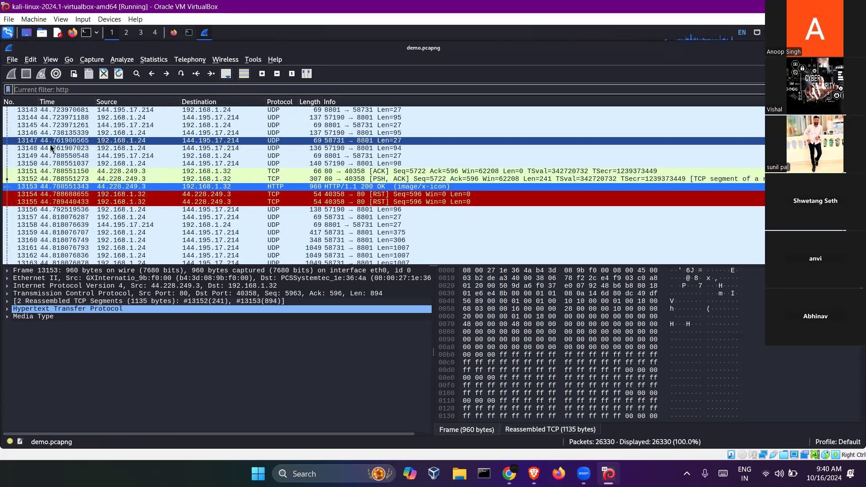
{"action": "type", "text": "ds"}
{"action": "key", "text": "BackSpace"}
{"action": "type", "text": "es"}
{"action": "key", "text": "BackSpace"}
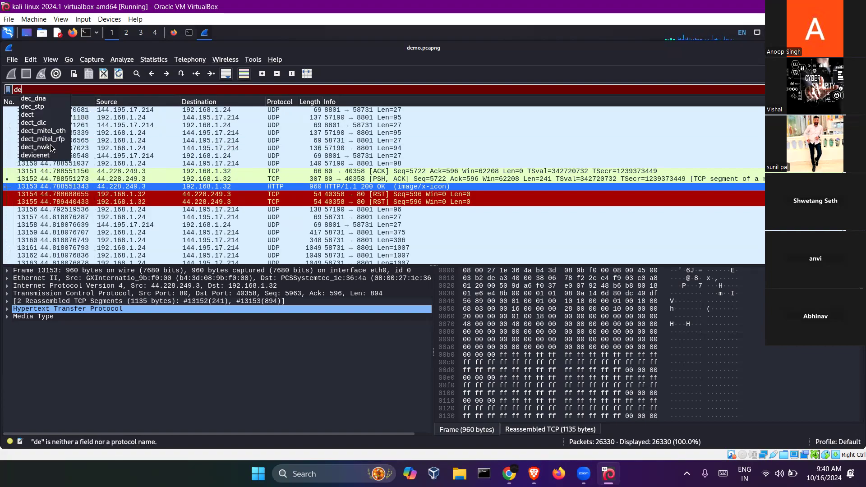
{"action": "key", "text": "BackSpace"}
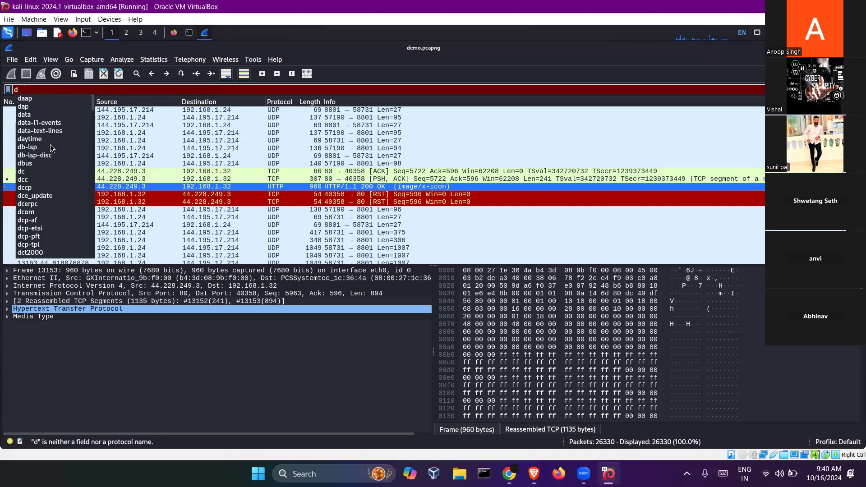
{"action": "key", "text": "BackSpace"}
{"action": "type", "text": "ip"}
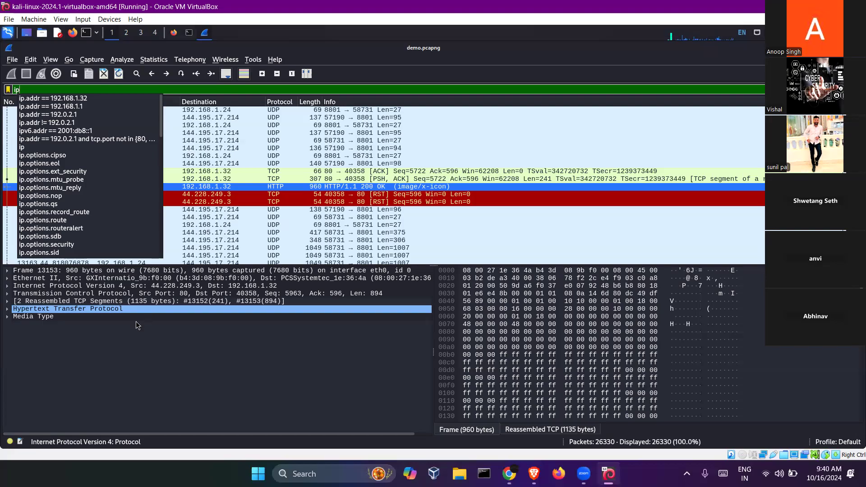
- Look at the saved display filters, then apply tcp.port == 80, showing 143 packets
{"action": "left_click", "coordinate": [64, 94]}
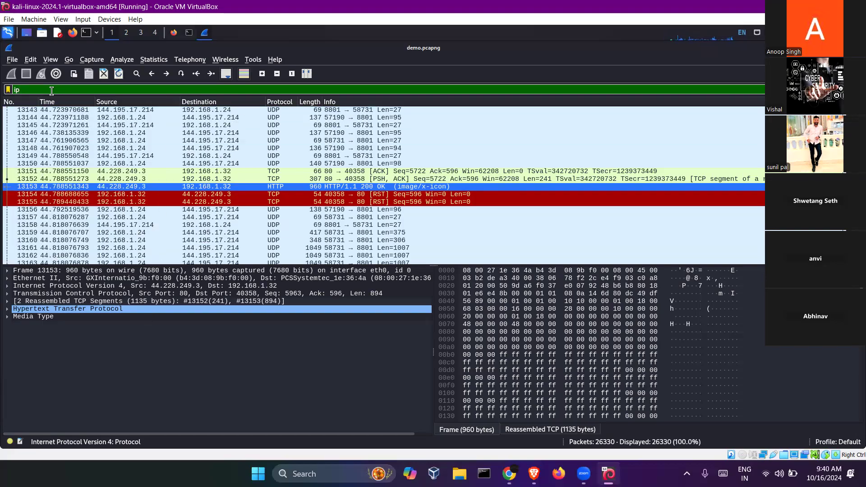
{"action": "left_click", "coordinate": [8, 89]}
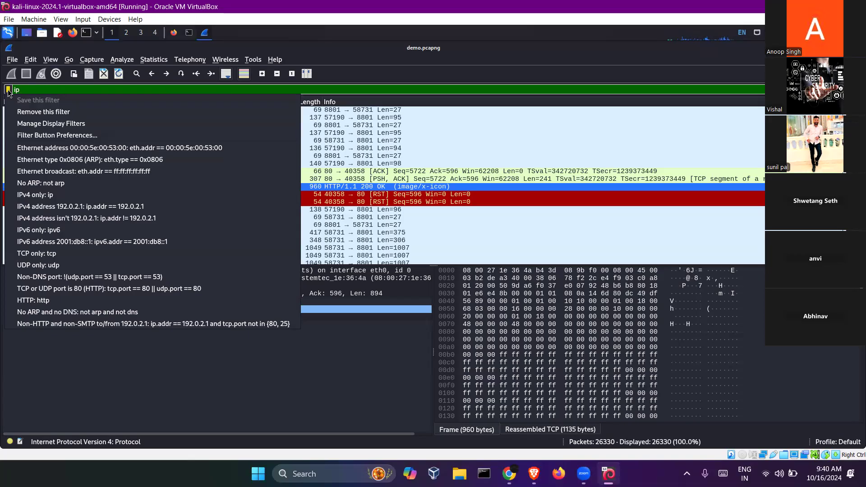
{"action": "left_click", "coordinate": [38, 86]}
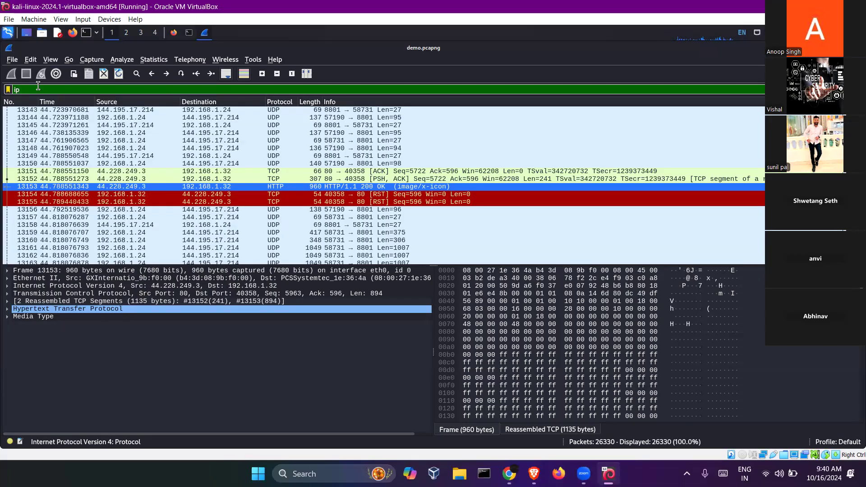
{"action": "type", "text": "."}
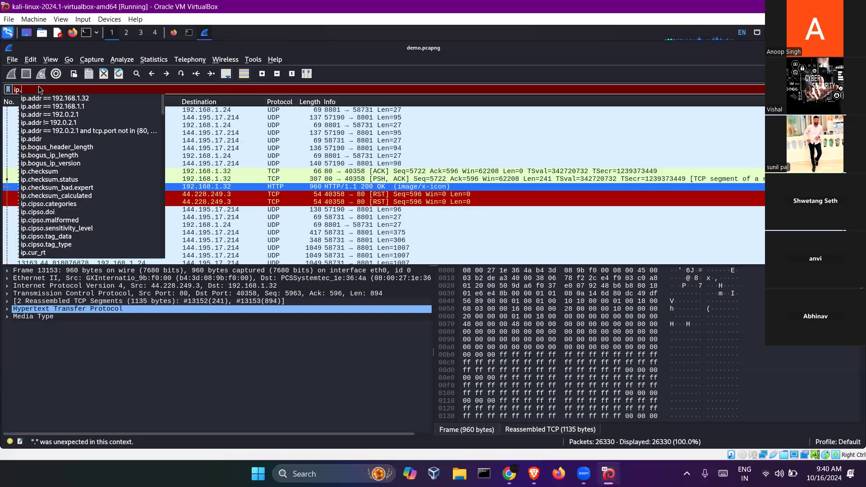
{"action": "key", "text": "BackSpace"}
{"action": "key", "text": "BackSpace"}
{"action": "key", "text": "BackSpace"}
{"action": "type", "text": "tcp"}
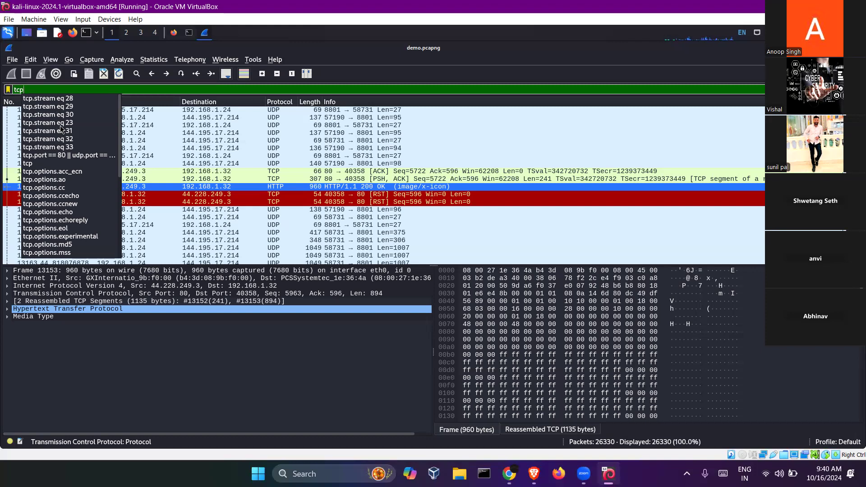
{"action": "type", "text": ".port"}
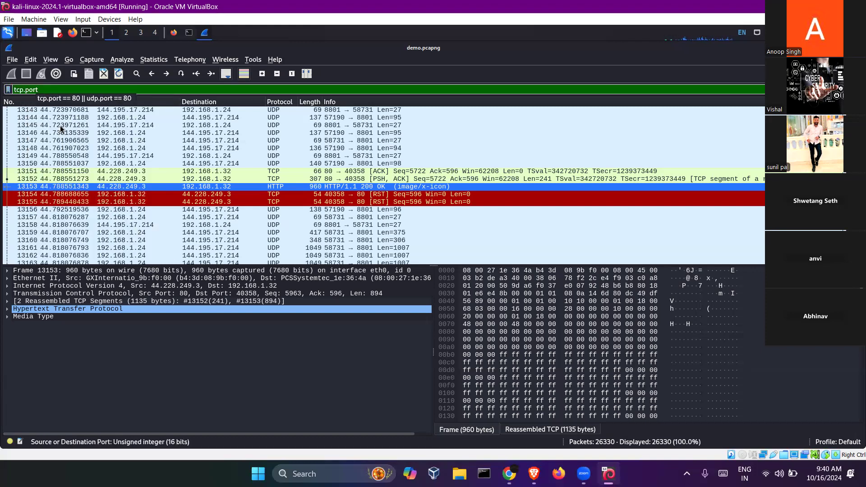
{"action": "type", "text": " == 8"}
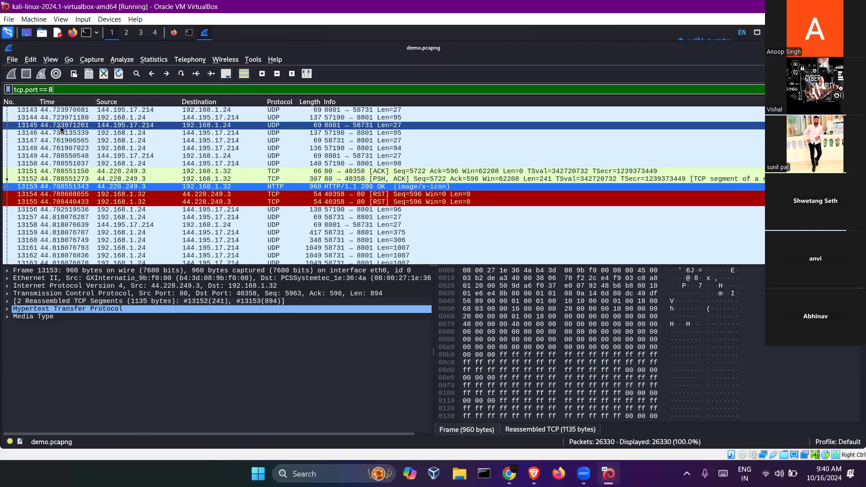
{"action": "type", "text": "0"}
{"action": "key", "text": "Return"}
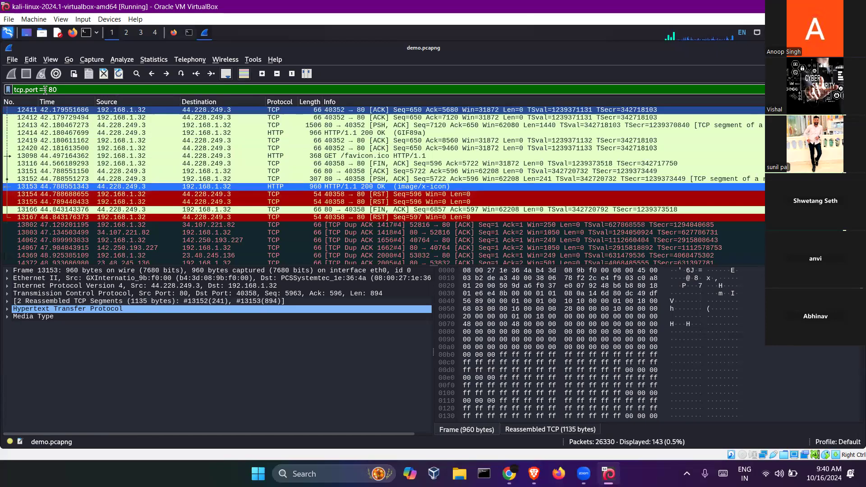
- Trim the filter entry back to tcp and then empty it, leaving tcp.port == 80 applied
{"action": "left_click_drag", "start_coordinate": [14, 89], "coordinate": [40, 87]}
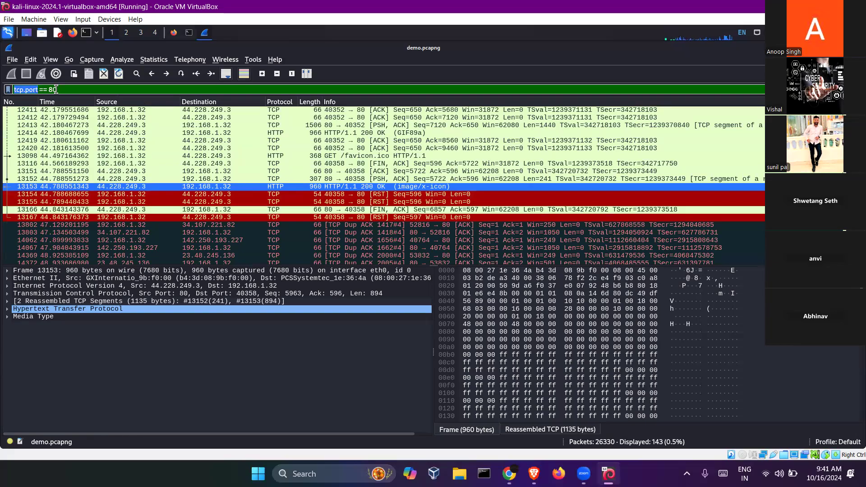
{"action": "left_click", "coordinate": [57, 89]}
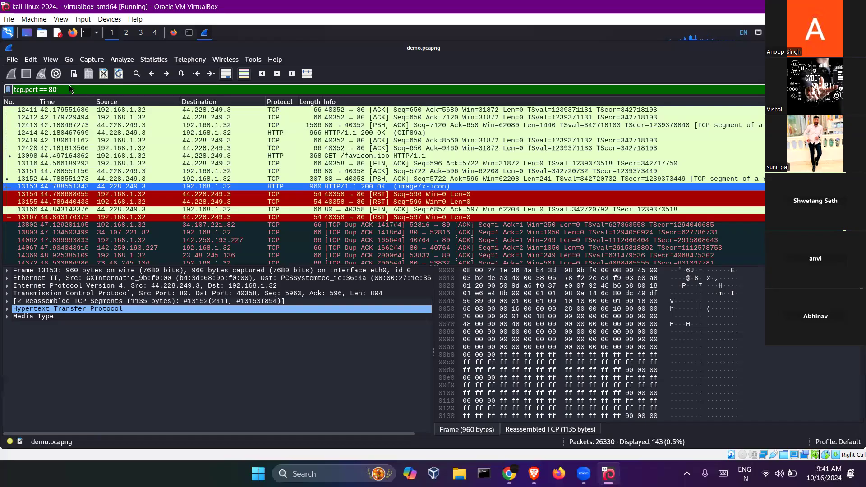
{"action": "left_click_drag", "start_coordinate": [57, 90], "coordinate": [7, 89]}
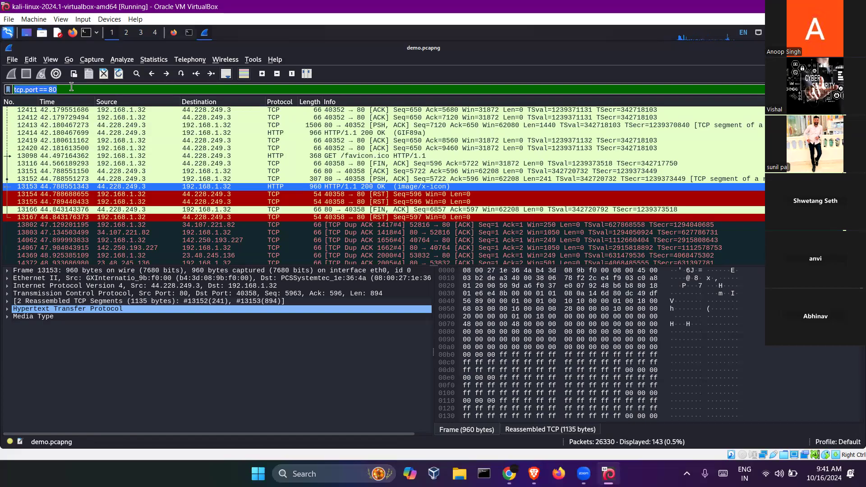
{"action": "type", "text": "tcp.po"}
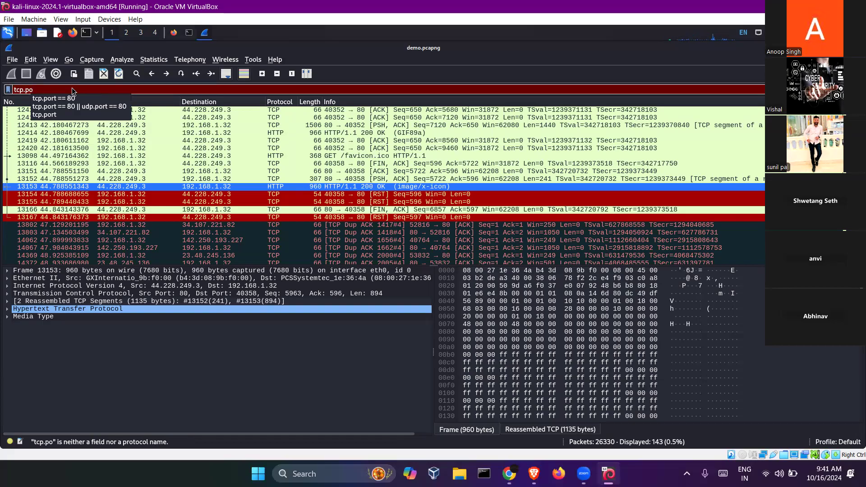
{"action": "key", "text": "BackSpace"}
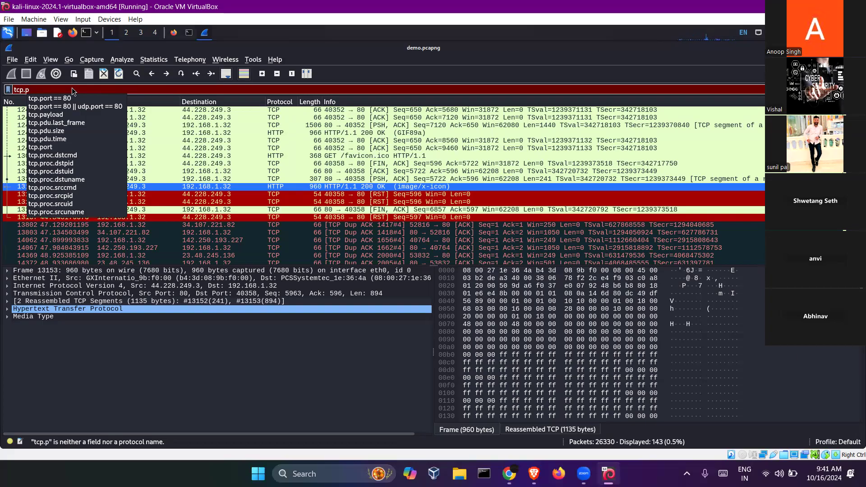
{"action": "key", "text": "BackSpace"}
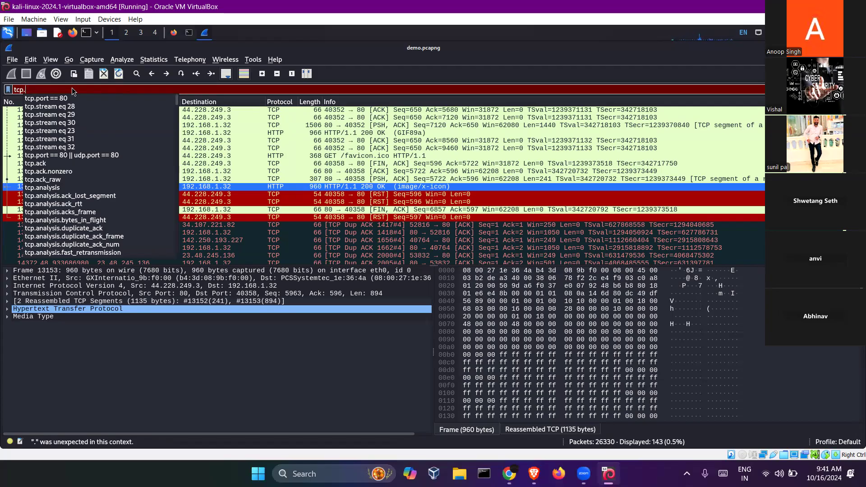
{"action": "key", "text": "BackSpace"}
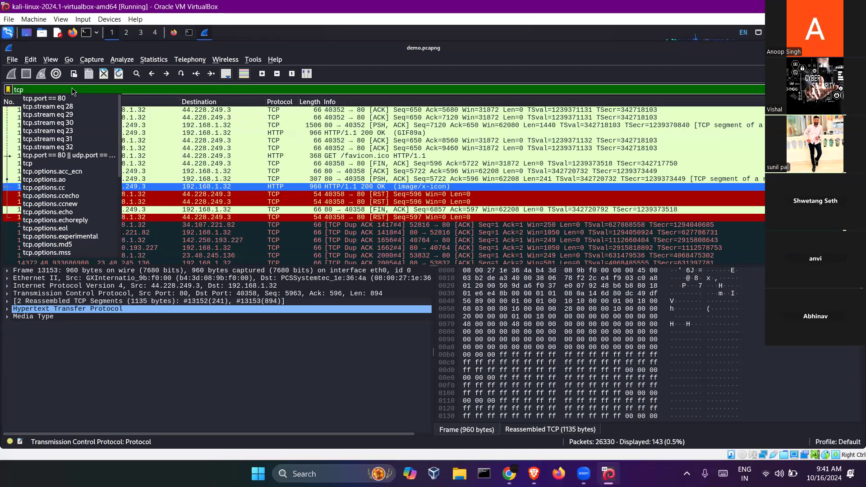
{"action": "key", "text": "BackSpace"}
{"action": "key", "text": "BackSpace"}
{"action": "key", "text": "BackSpace"}
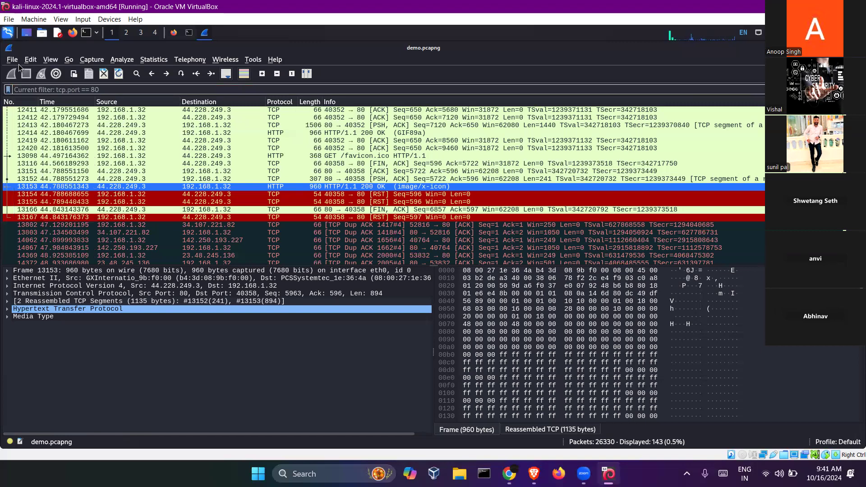
- Browse the File menu and the Open Capture File dialog, then dismiss the dialog
{"action": "left_click", "coordinate": [12, 60]}
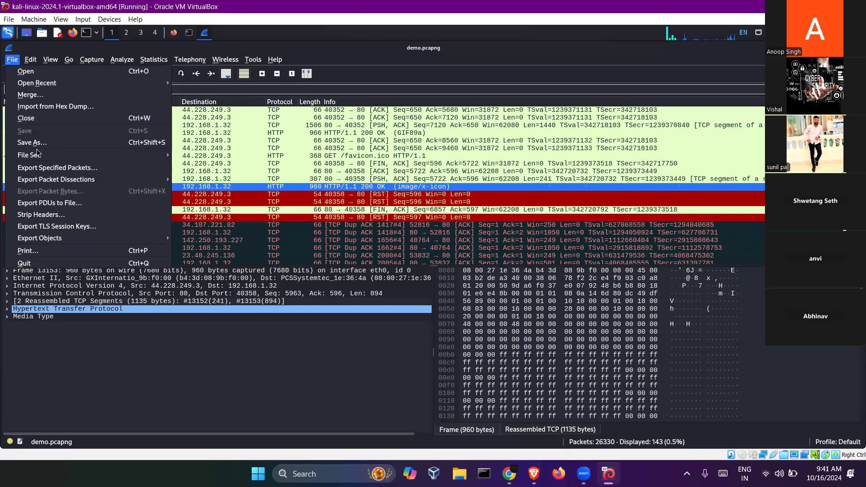
{"action": "left_click", "coordinate": [44, 363]}
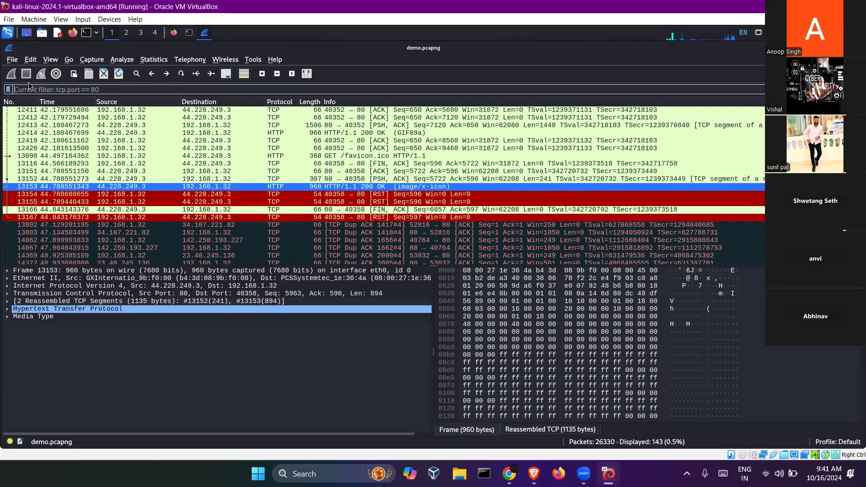
{"action": "left_click", "coordinate": [12, 62]}
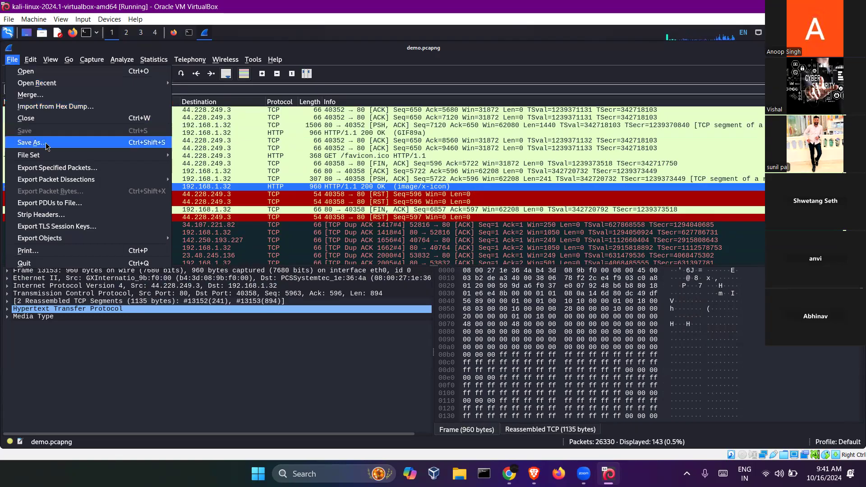
{"action": "left_click", "coordinate": [44, 74]}
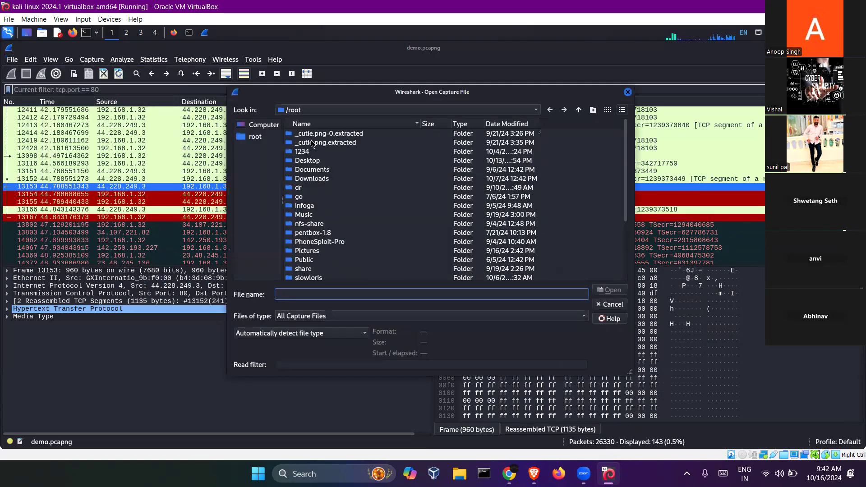
{"action": "left_click", "coordinate": [628, 92]}
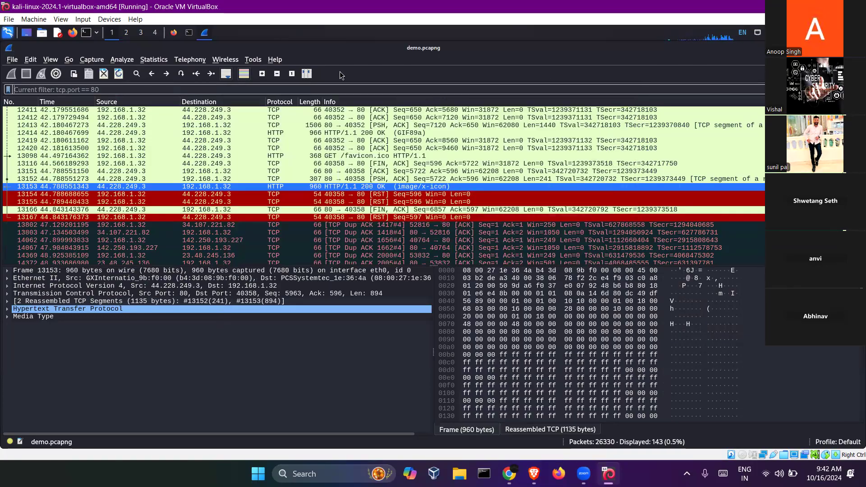
- Browse the View and Go menus, then bring up the Capture menu
{"action": "left_click", "coordinate": [49, 60]}
{"action": "left_click", "coordinate": [45, 63]}
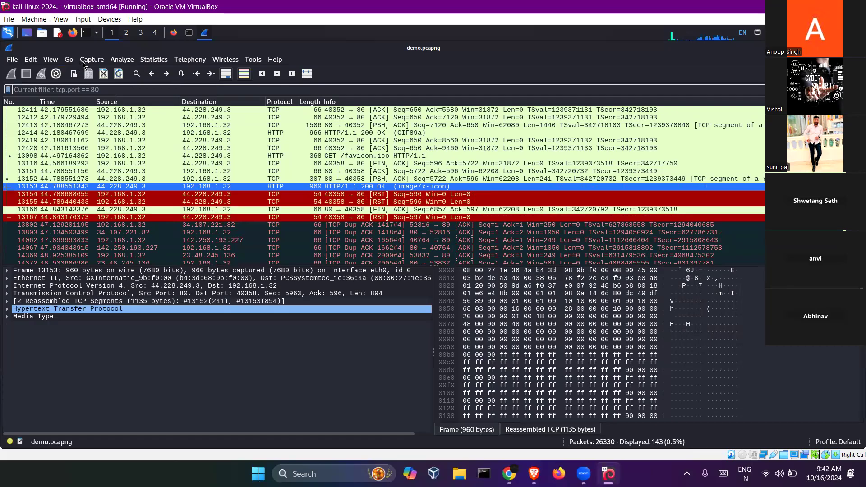
{"action": "left_click", "coordinate": [86, 61]}
{"action": "left_click", "coordinate": [66, 60]}
{"action": "left_click", "coordinate": [66, 59]}
{"action": "left_click", "coordinate": [84, 59]}
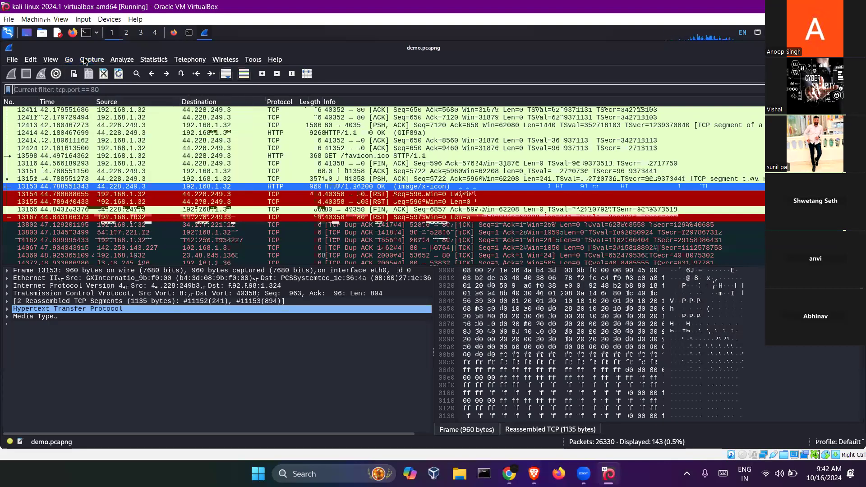
{"action": "left_click", "coordinate": [85, 60]}
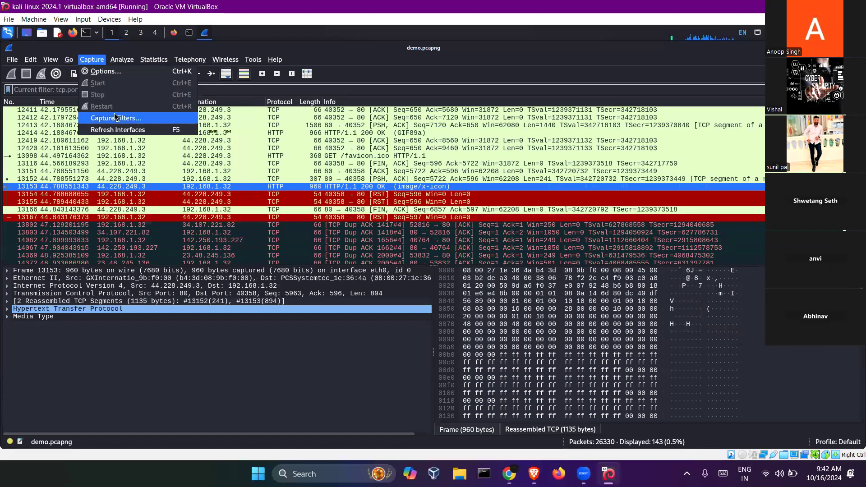
- Open Capture Options and move its window up and right to review the settings
{"action": "left_click", "coordinate": [127, 72]}
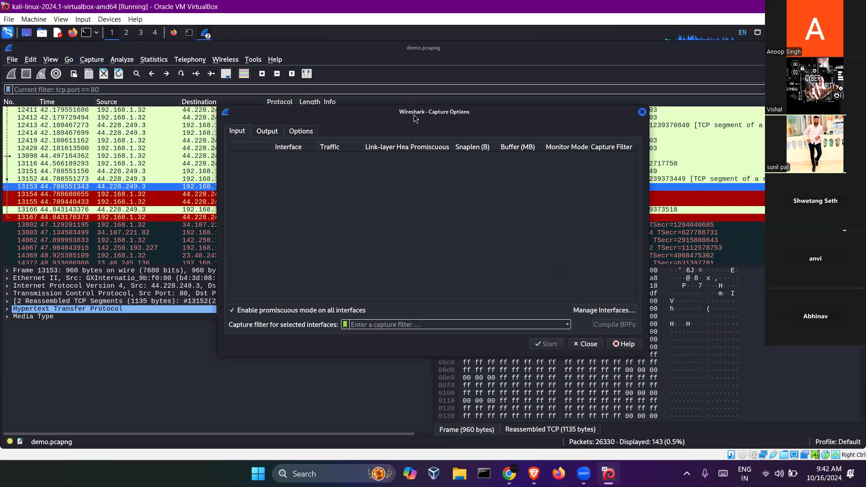
{"action": "left_click_drag", "start_coordinate": [414, 114], "coordinate": [464, 76]}
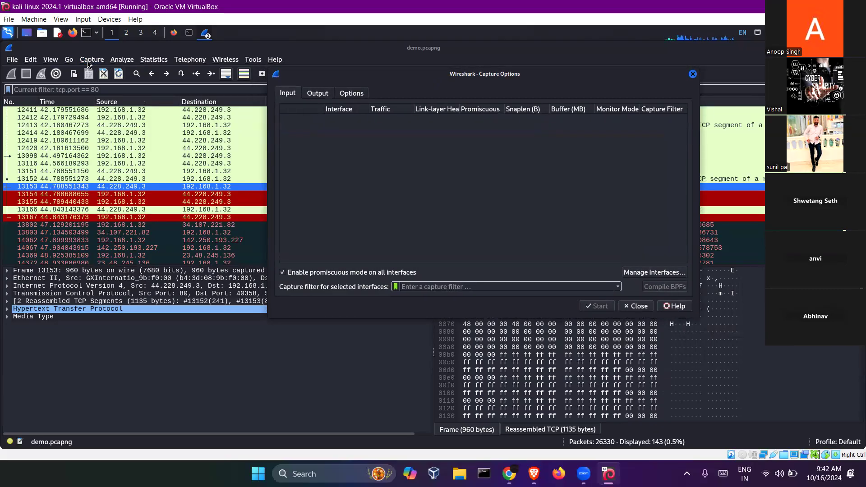
{"action": "left_click", "coordinate": [92, 59]}
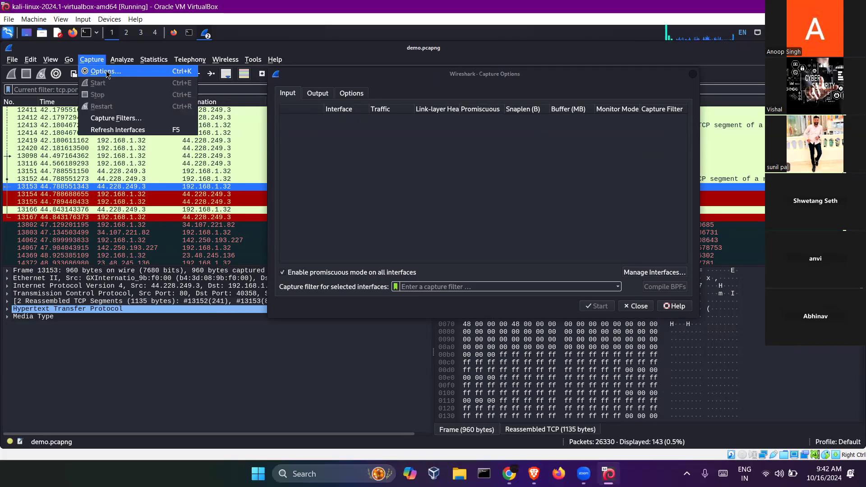
{"action": "left_click", "coordinate": [398, 196]}
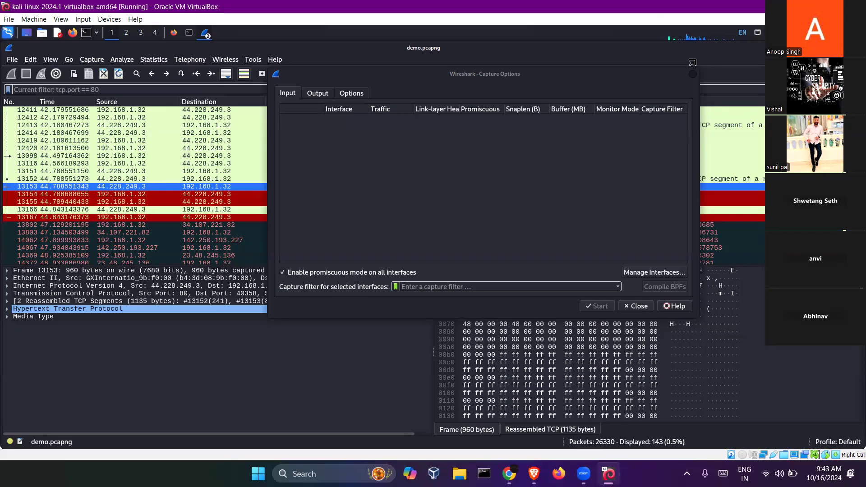
- Close Capture Options, quit Wireshark, and recall 'wireshark demo.pcapng' at the terminal prompt
{"action": "left_click", "coordinate": [694, 75]}
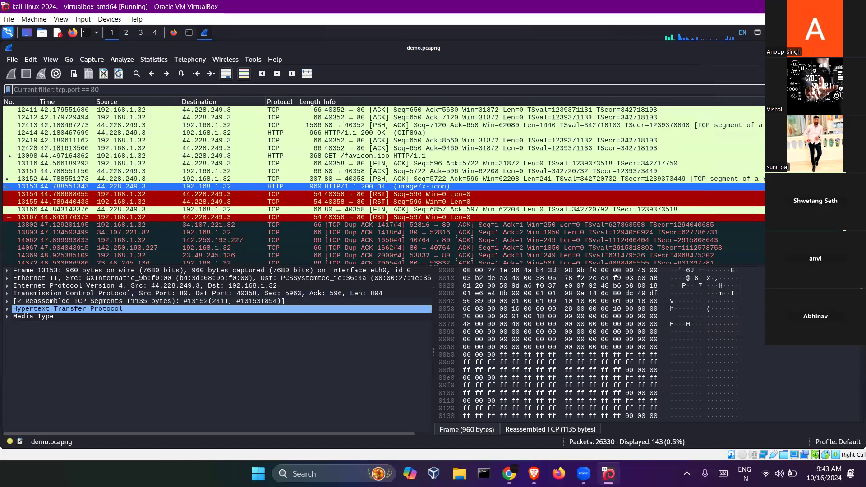
{"action": "key", "text": "ctrl+q"}
{"action": "key", "text": "Up"}
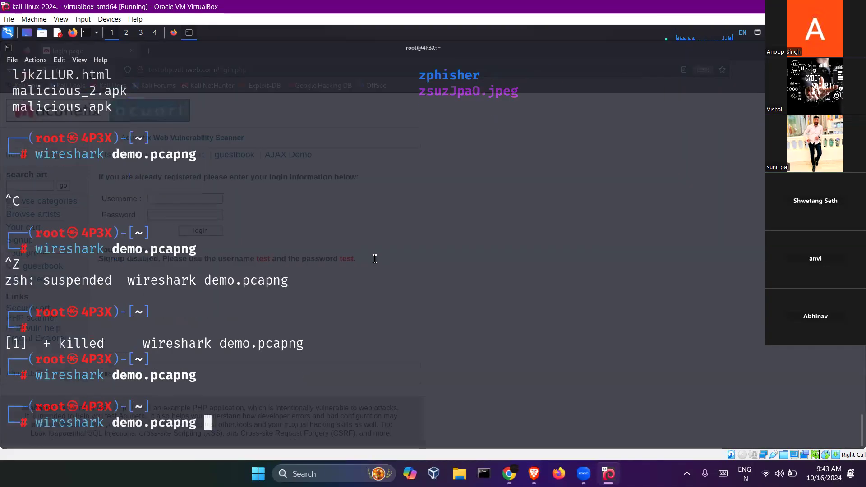
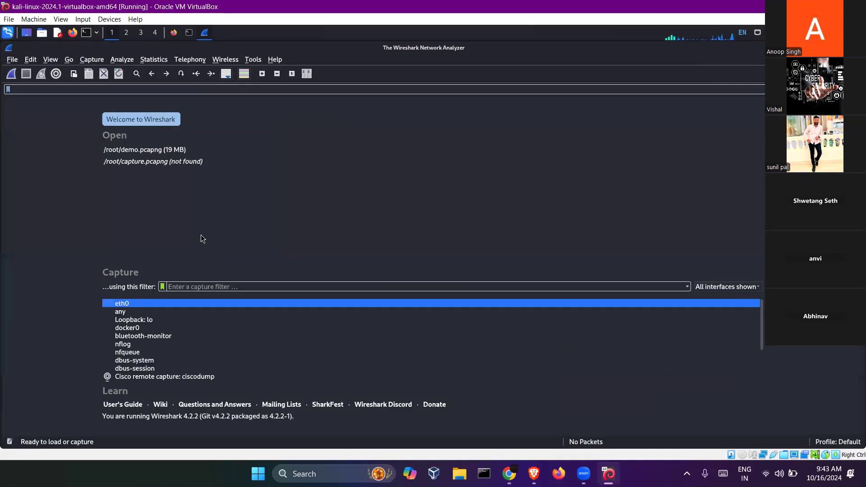
- Start a live capture on eth0 and begin entering an IP source filter
{"action": "double_click", "coordinate": [114, 305]}
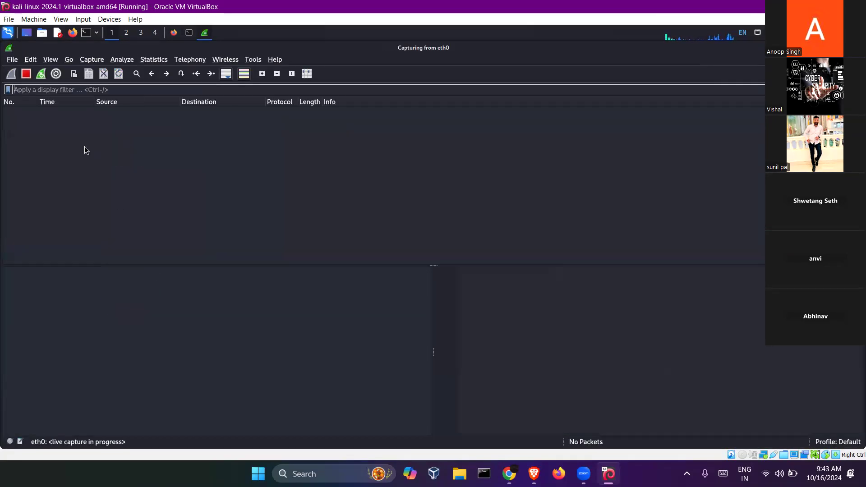
{"action": "type", "text": "src"}
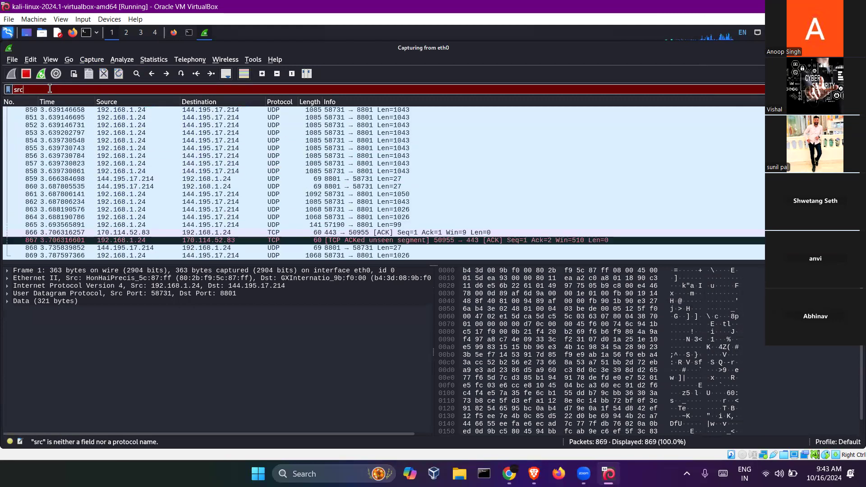
{"action": "key", "text": "BackSpace"}
{"action": "key", "text": "BackSpace"}
{"action": "type", "text": "cr"}
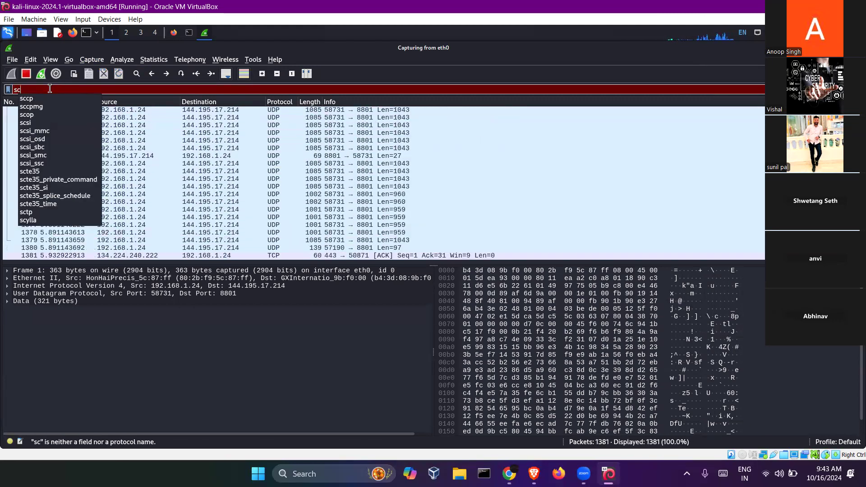
{"action": "key", "text": "BackSpace"}
{"action": "key", "text": "BackSpace"}
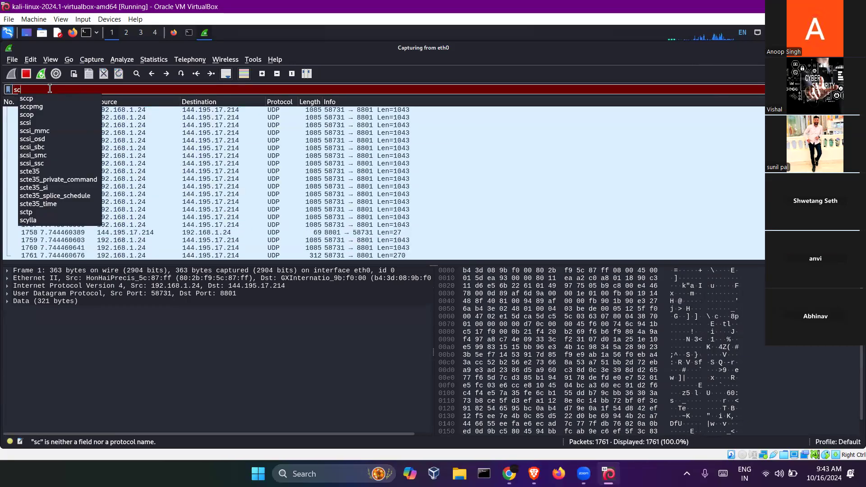
{"action": "key", "text": "BackSpace"}
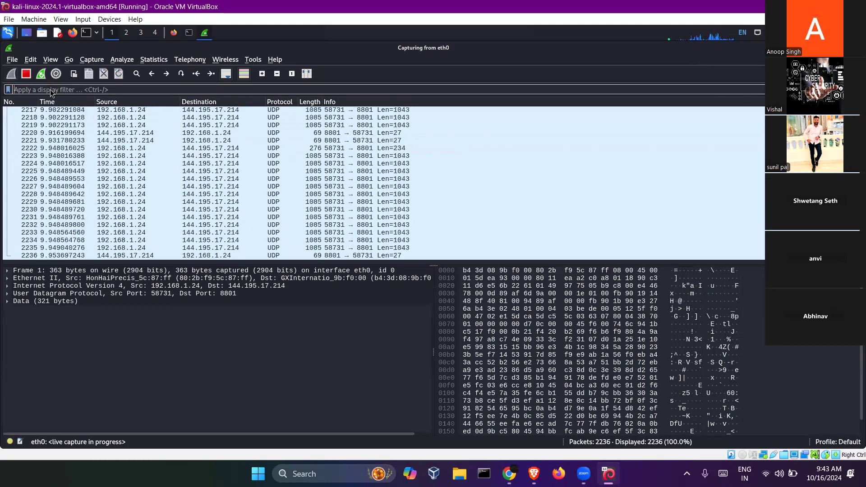
{"action": "type", "text": "ip"}
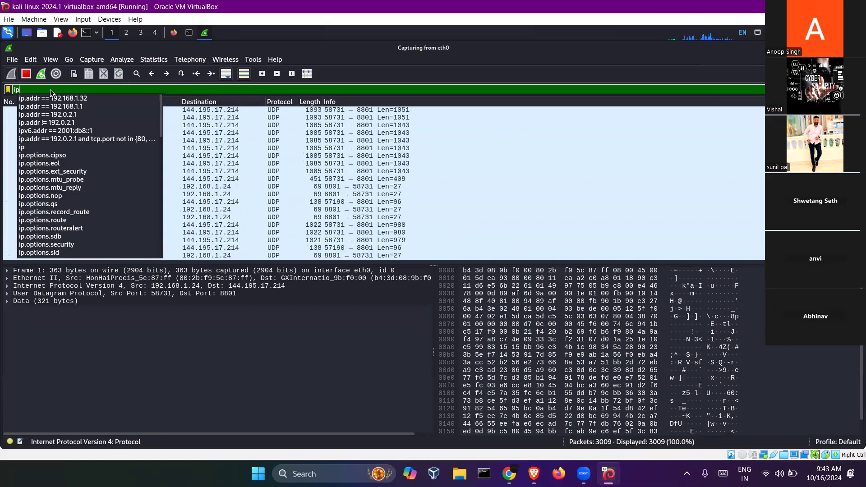
{"action": "type", "text": ".ad"}
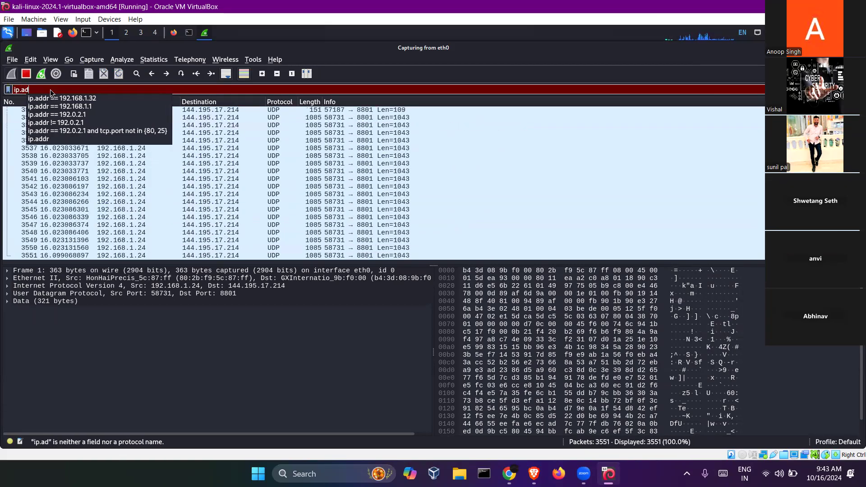
{"action": "type", "text": "dr.src"}
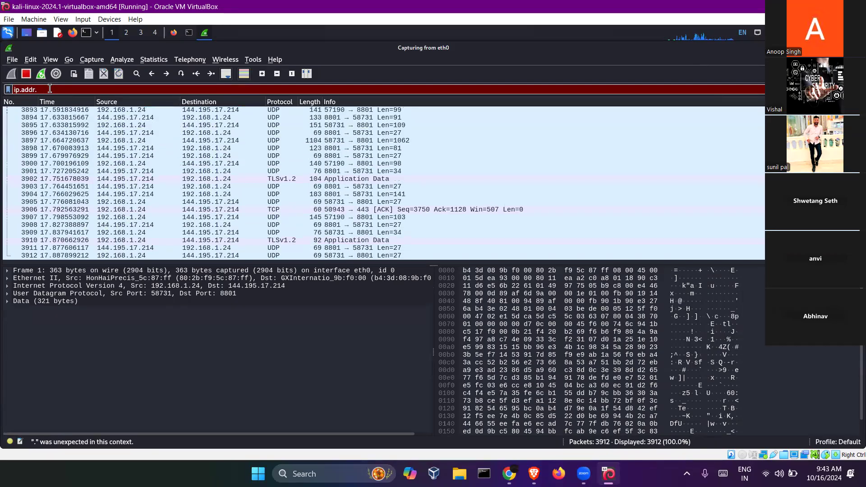
- Apply the ip.src == 192.168.1.32 filter while loading the testphp.vulnweb.com login page in the browser
{"action": "key", "text": "BackSpace"}
{"action": "key", "text": "BackSpace"}
{"action": "key", "text": "BackSpace"}
{"action": "key", "text": "BackSpace"}
{"action": "key", "text": "BackSpace"}
{"action": "key", "text": "BackSpace"}
{"action": "key", "text": "BackSpace"}
{"action": "key", "text": "BackSpace"}
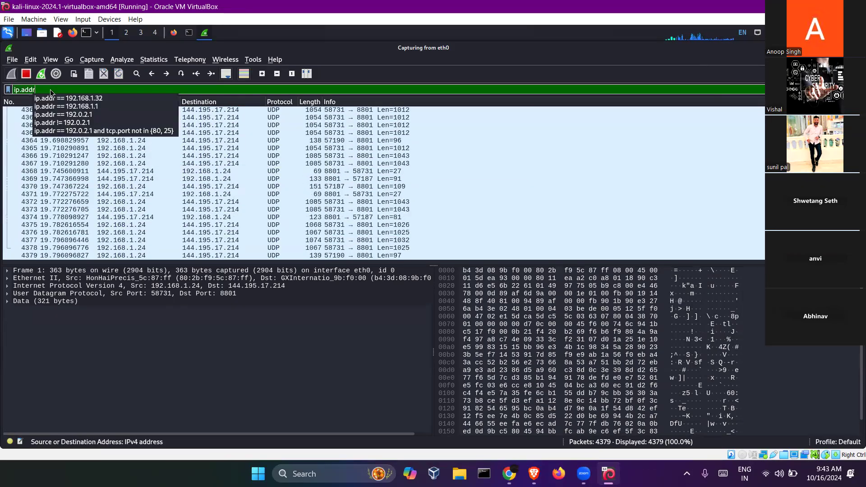
{"action": "type", "text": "s"}
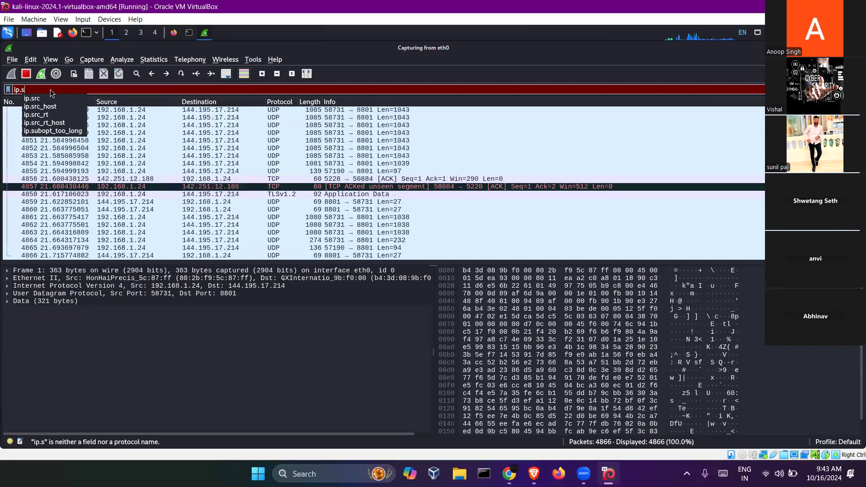
{"action": "type", "text": "rc "}
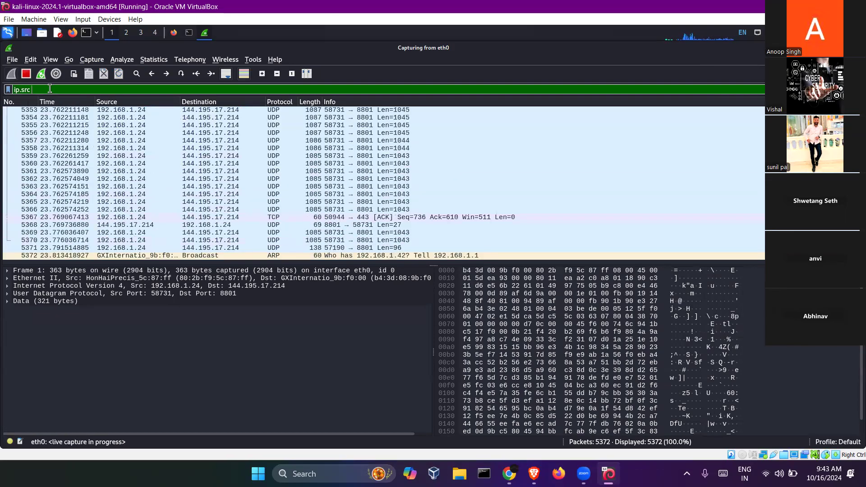
{"action": "type", "text": "== 1"}
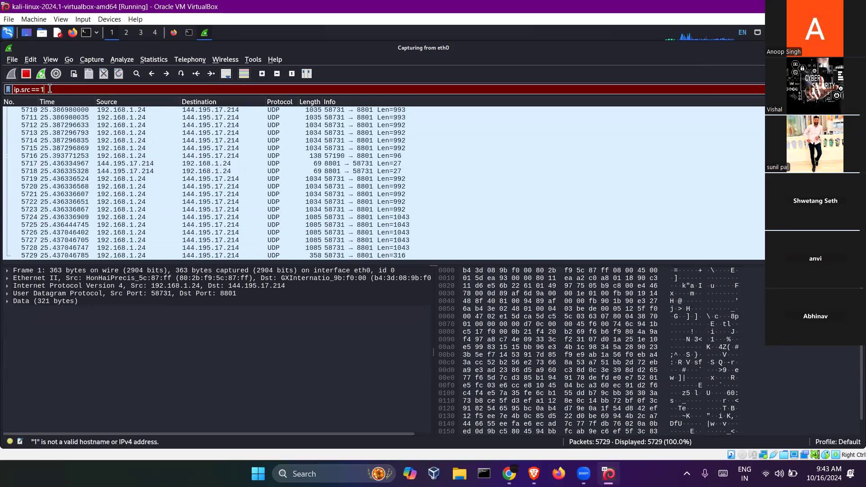
{"action": "type", "text": "92.168.1.32"}
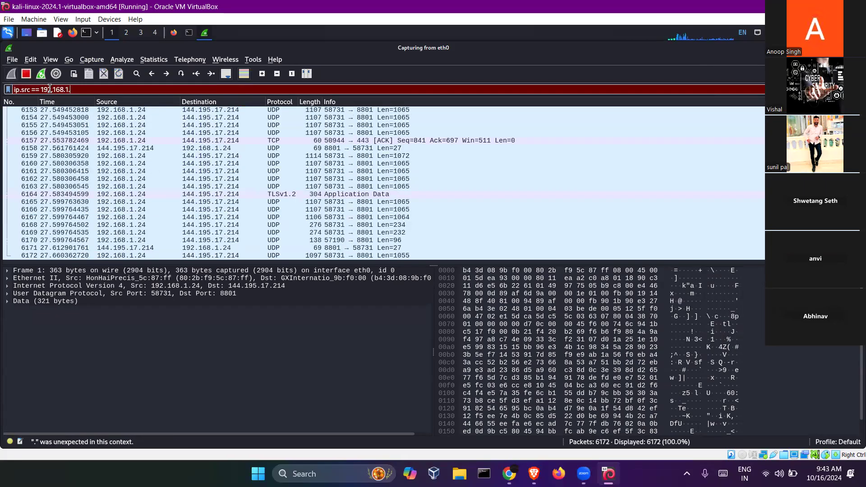
{"action": "key", "text": "Return"}
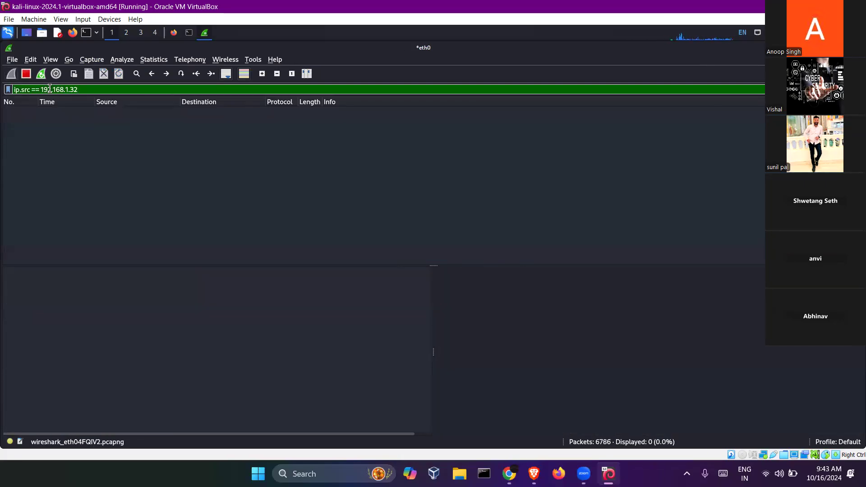
{"action": "left_click", "coordinate": [173, 33]}
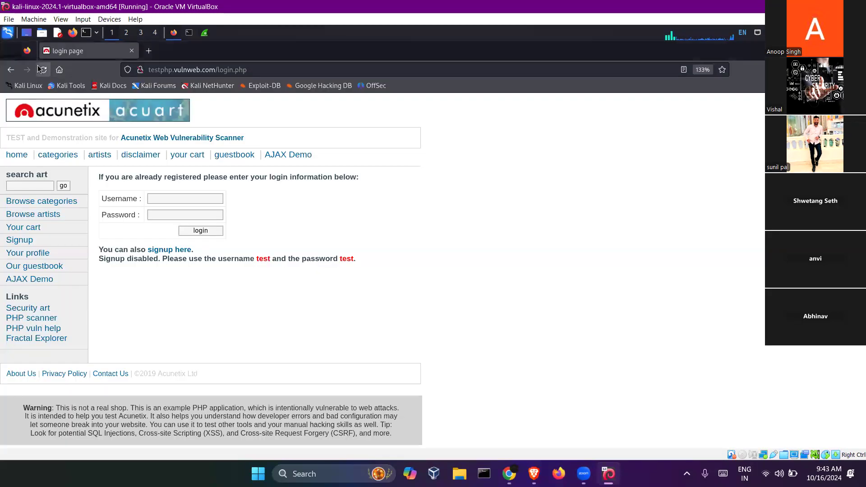
{"action": "left_click", "coordinate": [205, 33]}
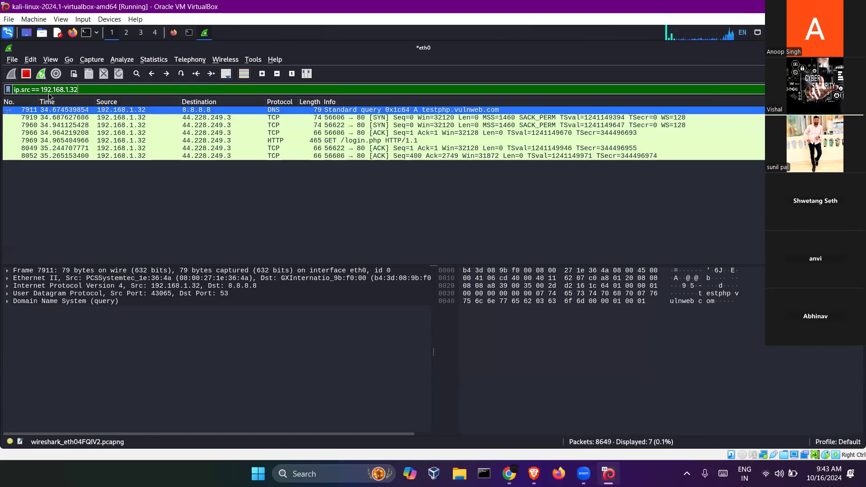
- Edit the filter to ip.dst == 192.168.1.32 and apply it, listing 9 replies
{"action": "left_click_drag", "start_coordinate": [83, 90], "coordinate": [13, 90]}
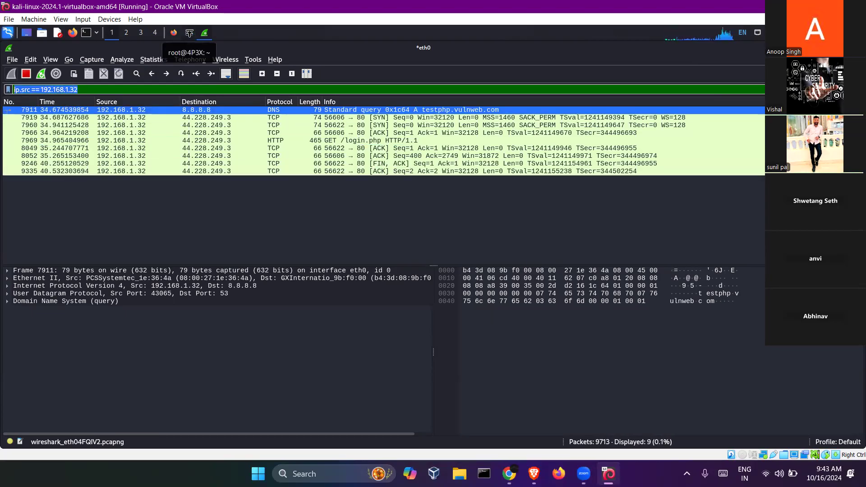
{"action": "left_click", "coordinate": [84, 90]}
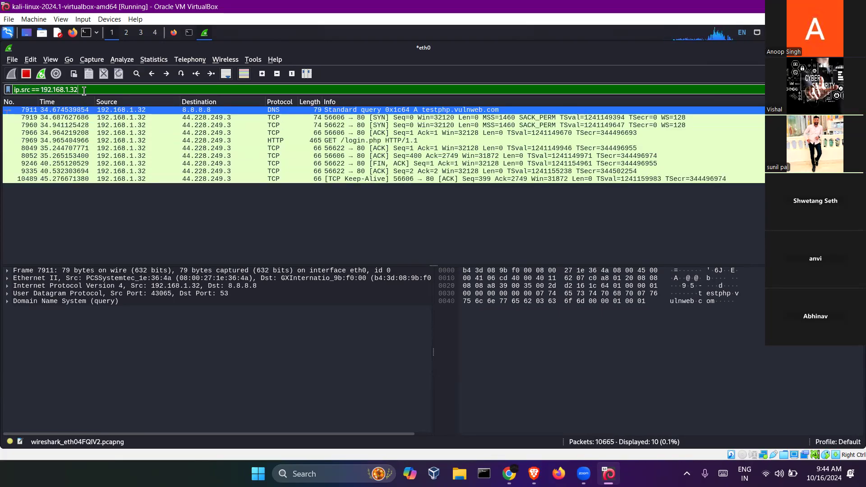
{"action": "left_click_drag", "start_coordinate": [79, 90], "coordinate": [40, 91]}
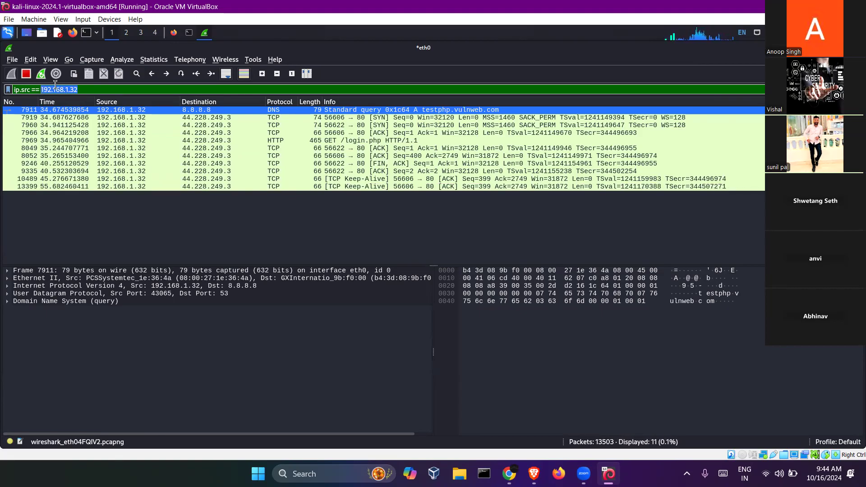
{"action": "left_click", "coordinate": [76, 89]}
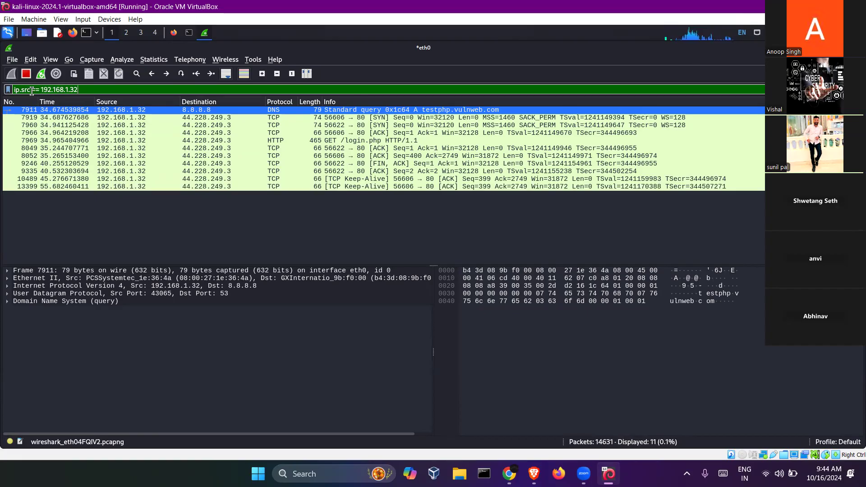
{"action": "left_click_drag", "start_coordinate": [32, 90], "coordinate": [21, 89]}
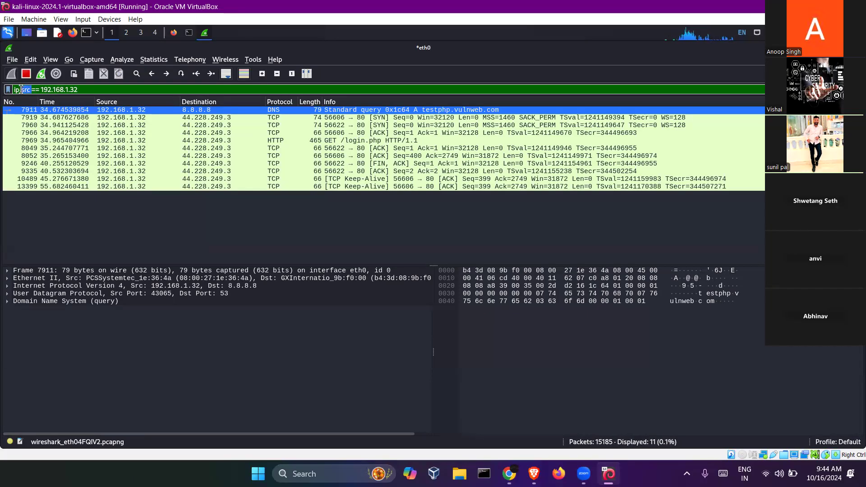
{"action": "type", "text": "dst"}
{"action": "key", "text": "Return"}
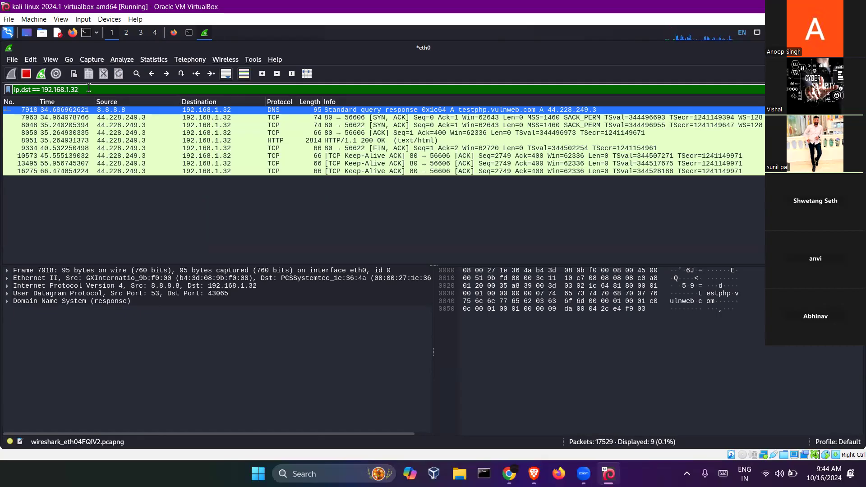
- Add ip.src == 8.8.8.8 with ||, then change it to && to show only the DNS response
{"action": "type", "text": "||"}
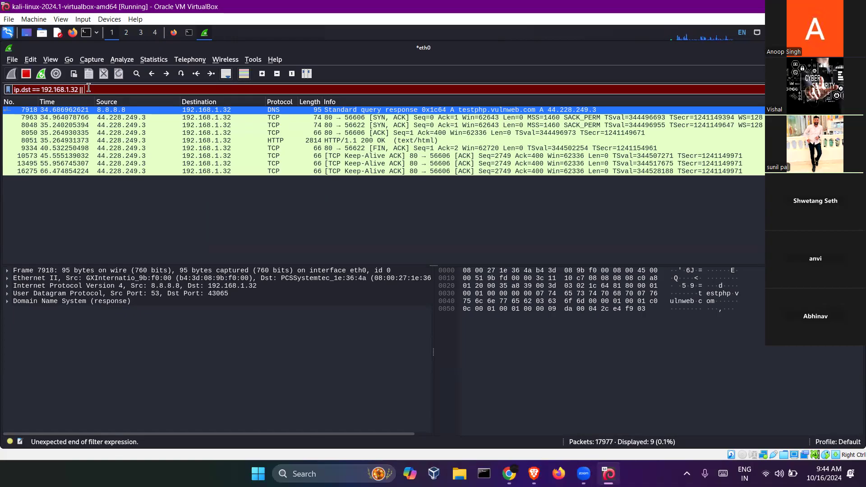
{"action": "type", "text": " ip."}
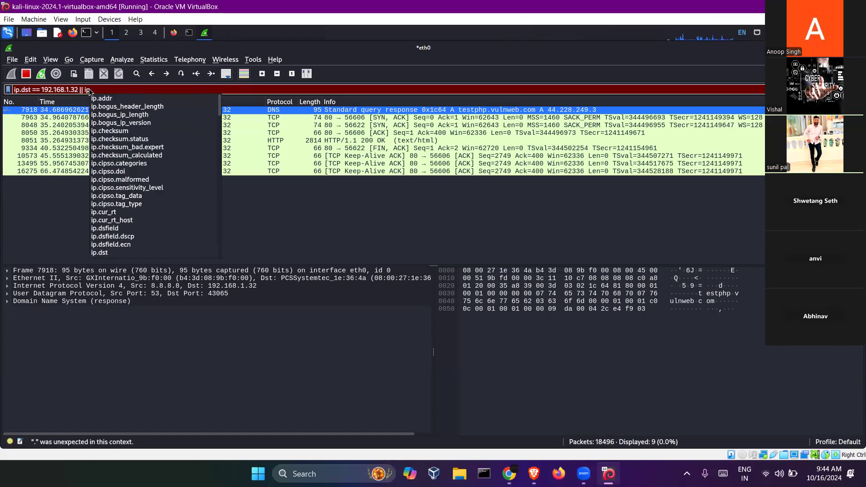
{"action": "type", "text": "src"}
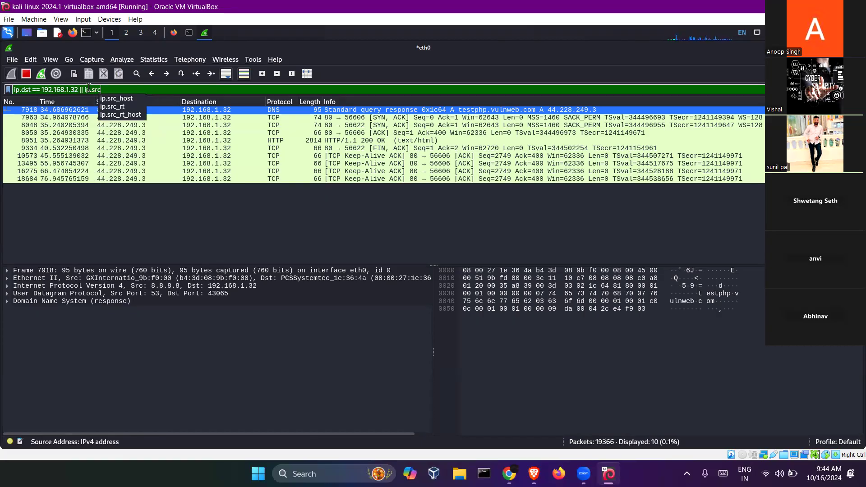
{"action": "type", "text": " =="}
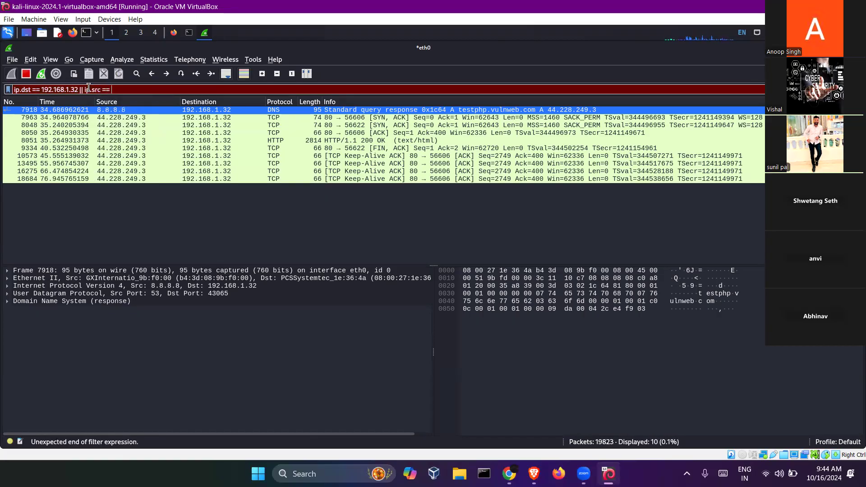
{"action": "type", "text": " 8.8.8.8"}
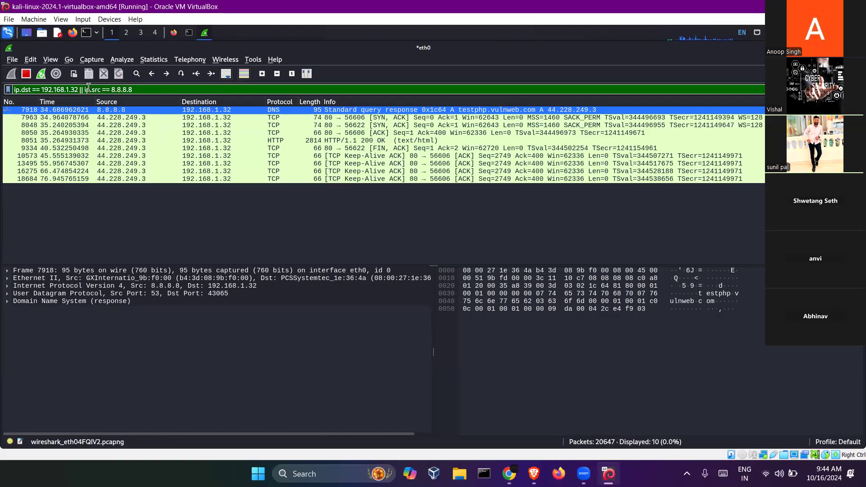
{"action": "key", "text": "Return"}
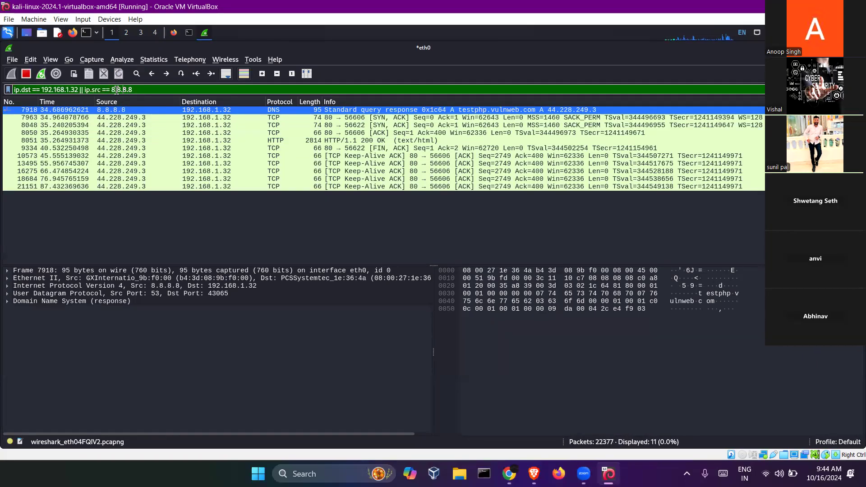
{"action": "key", "text": "BackSpace"}
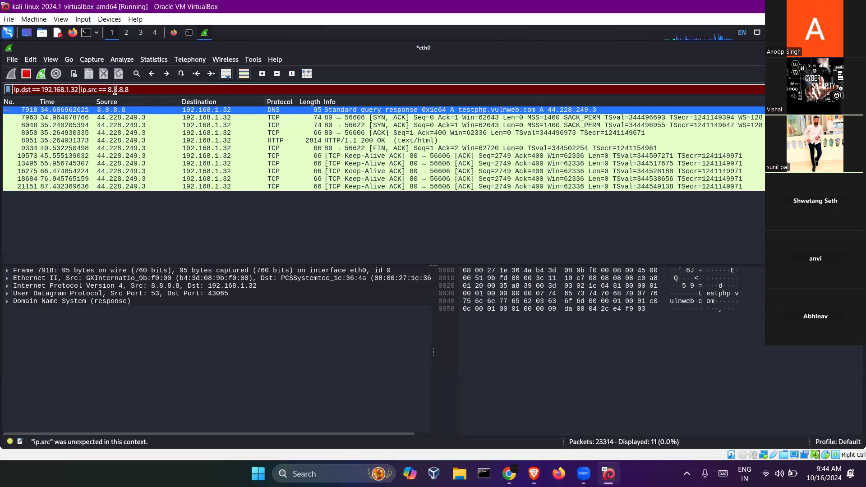
{"action": "type", "text": "&&"}
{"action": "key", "text": "Return"}
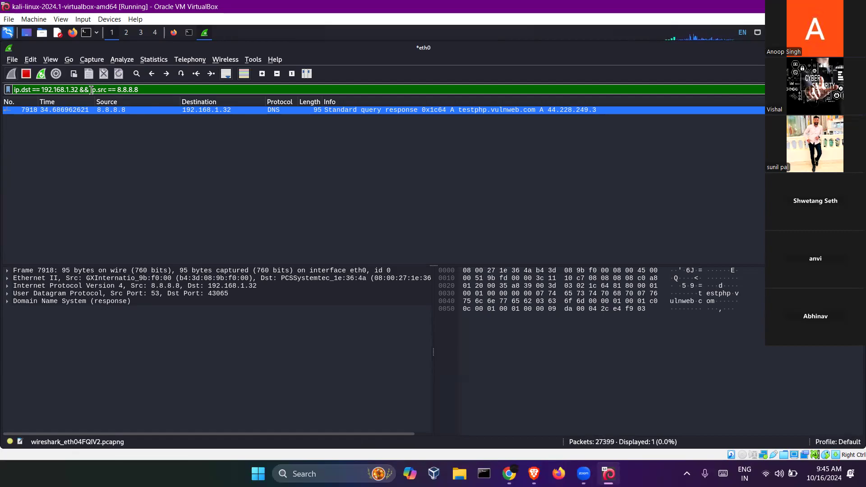
- Change the filter to ip.dst == 192.168.1.32 || ip.src == 8.8.8.8 and apply it
{"action": "double_click", "coordinate": [83, 90]}
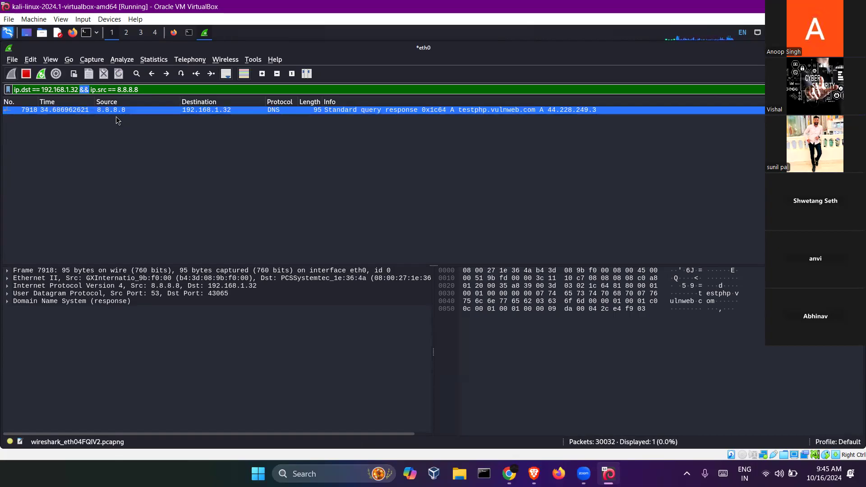
{"action": "key", "text": "BackSpace"}
{"action": "type", "text": "||"}
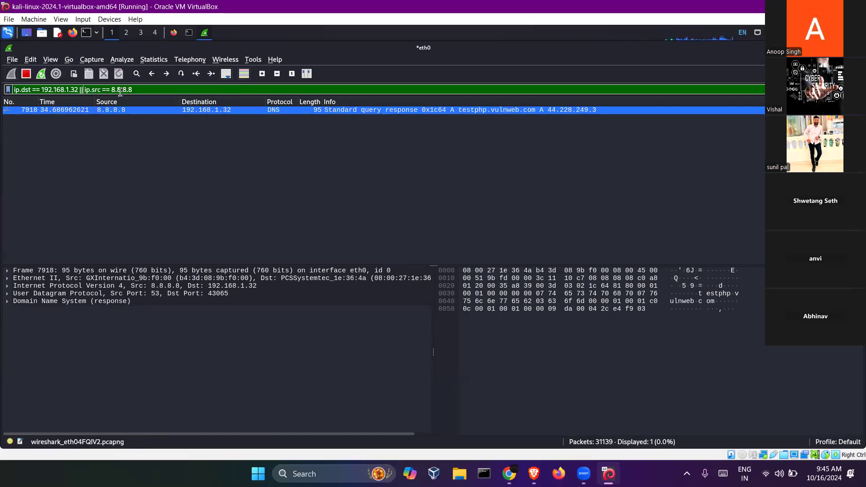
{"action": "key", "text": "Return"}
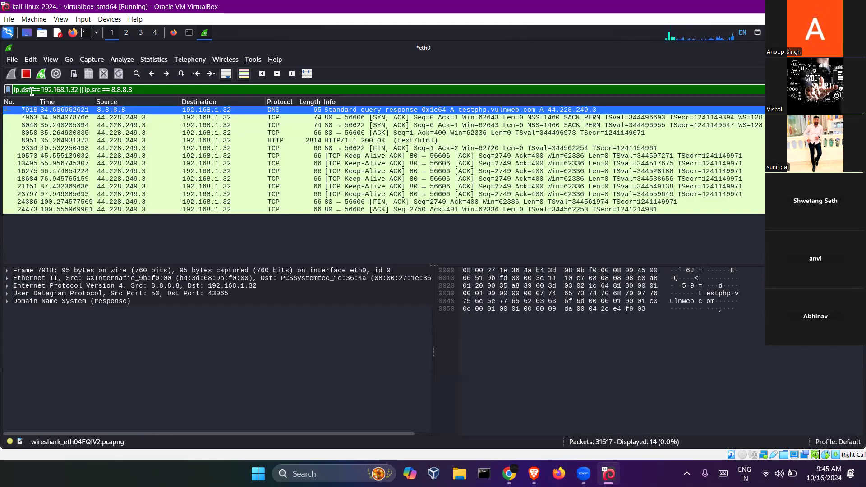